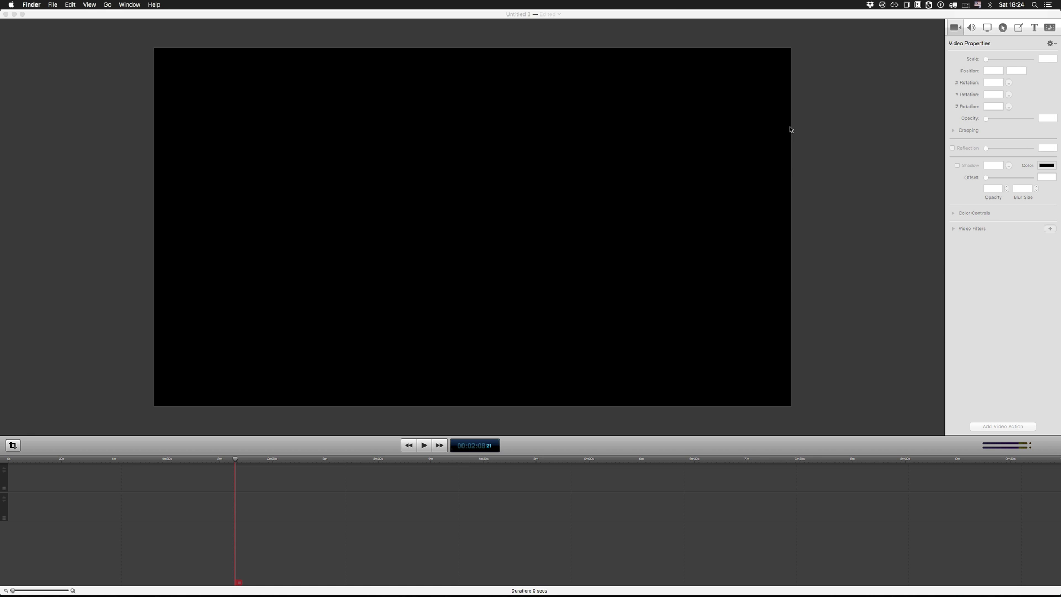
# Launch Unity from the Unity_5_5 application folder.
pyautogui.press('super+Tab')
pyautogui.write('uni')
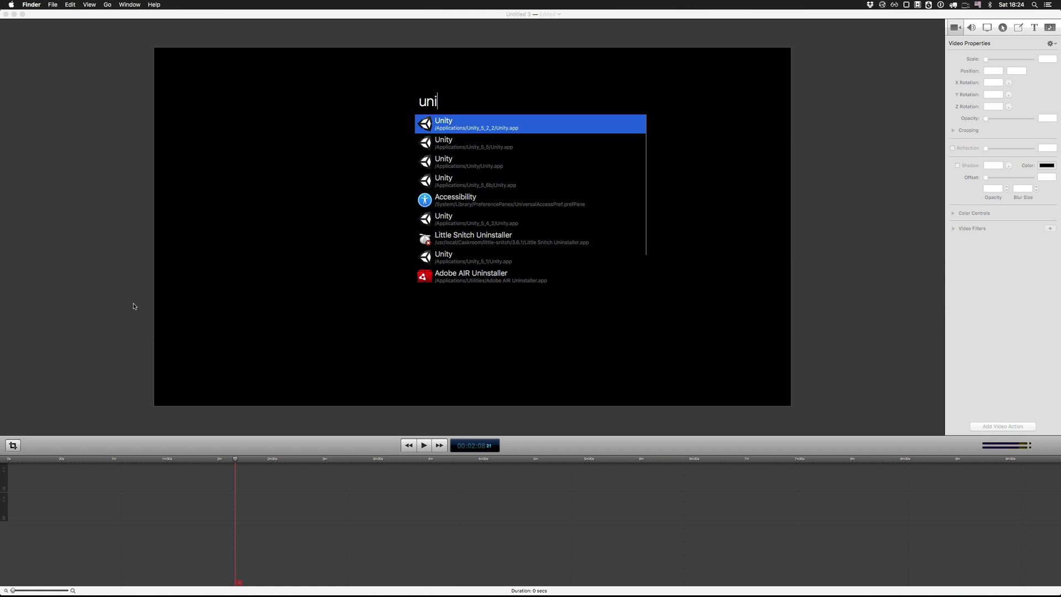
pyautogui.press('Down')
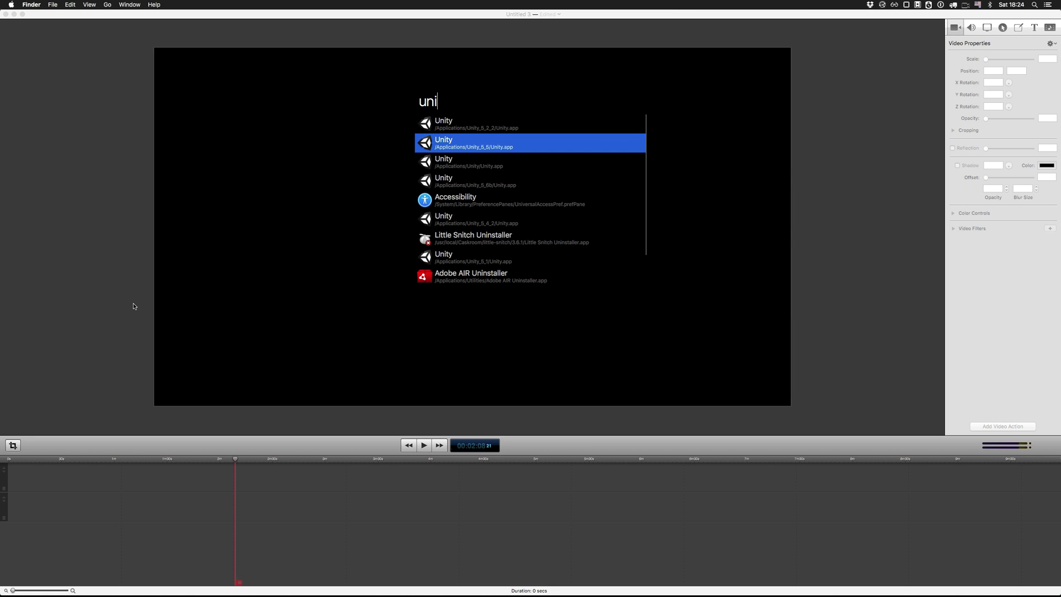
pyautogui.press('Return')
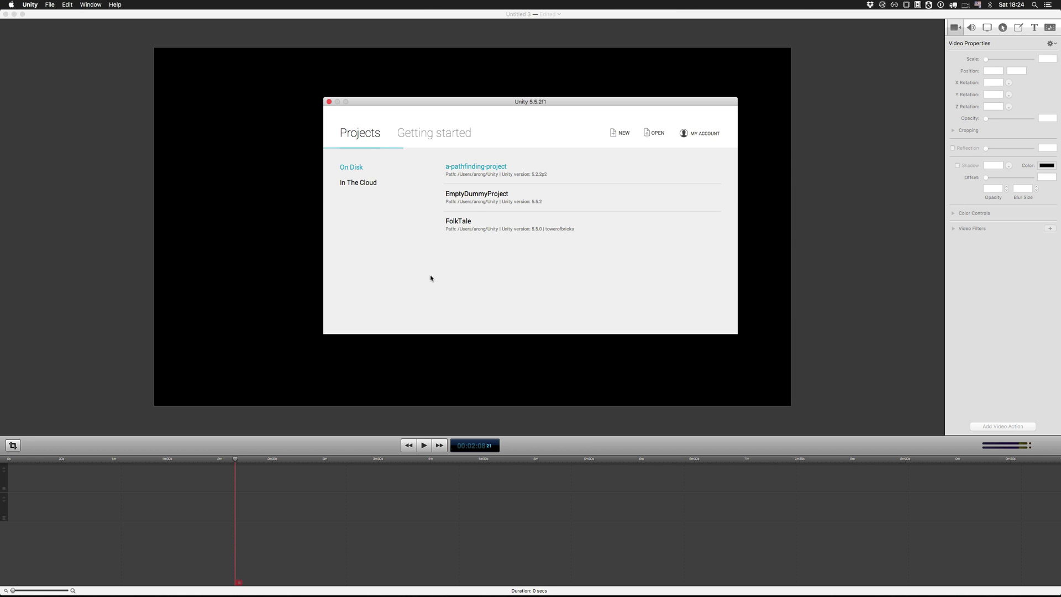
# Create a new 3D project named Pathfinding Test and show the Inspector in place of the Services panel.
pyautogui.click(604, 134)
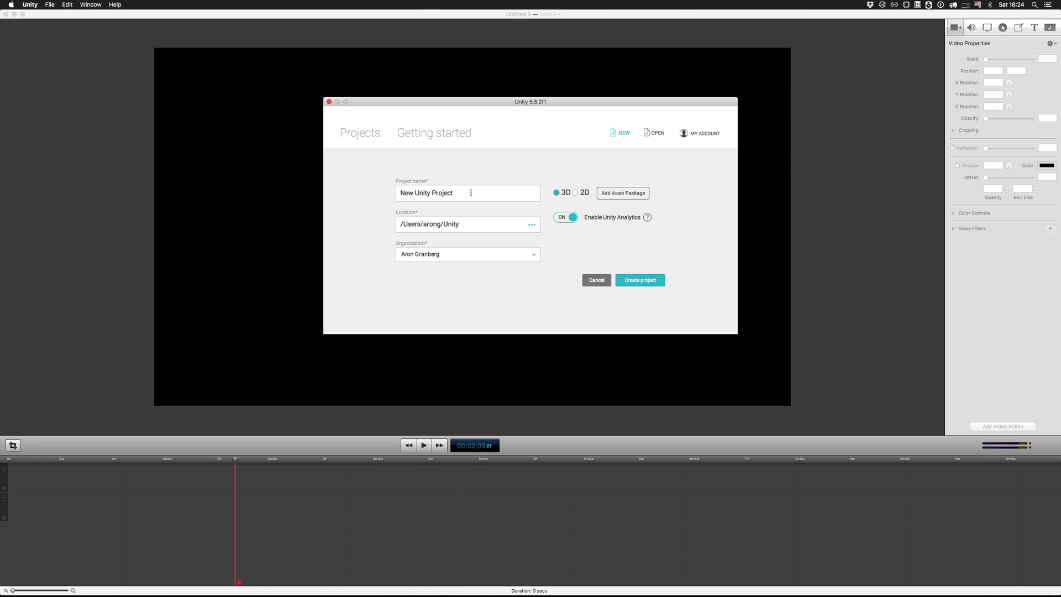
pyautogui.write('Path')
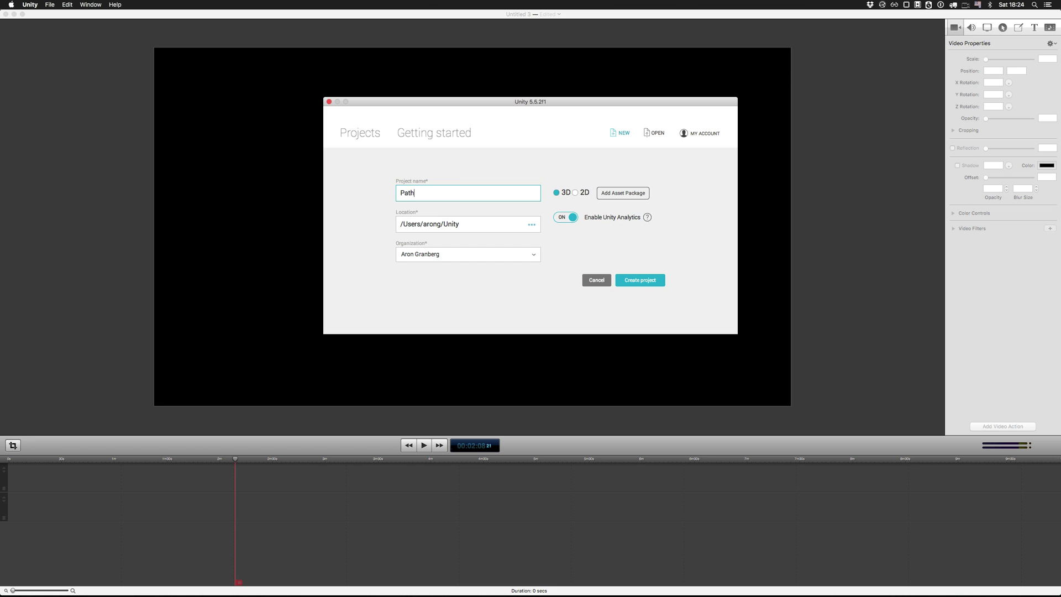
pyautogui.write('finding Test')
pyautogui.click(642, 281)
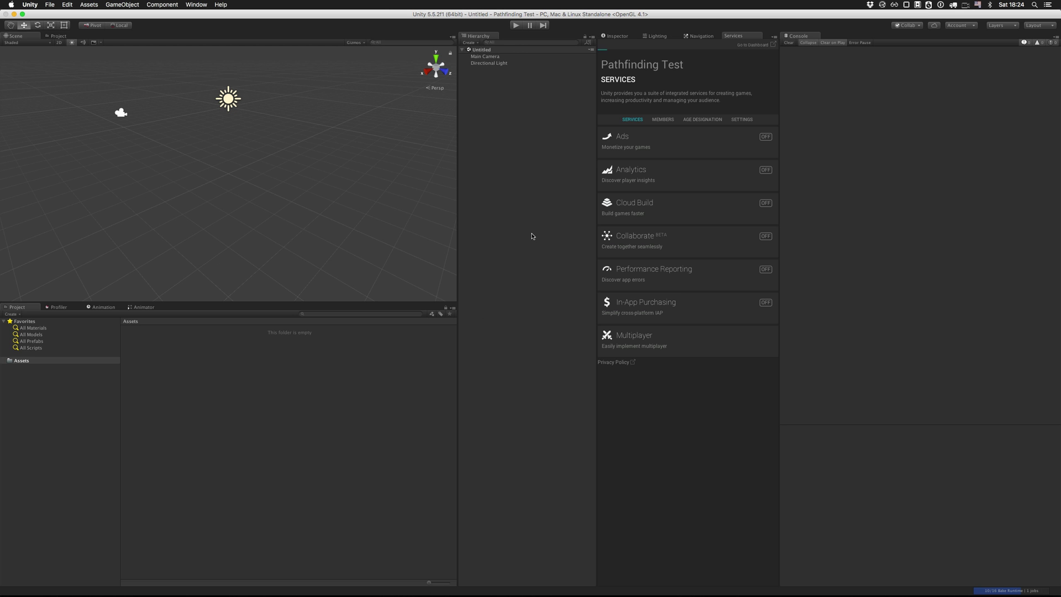
pyautogui.click(618, 39)
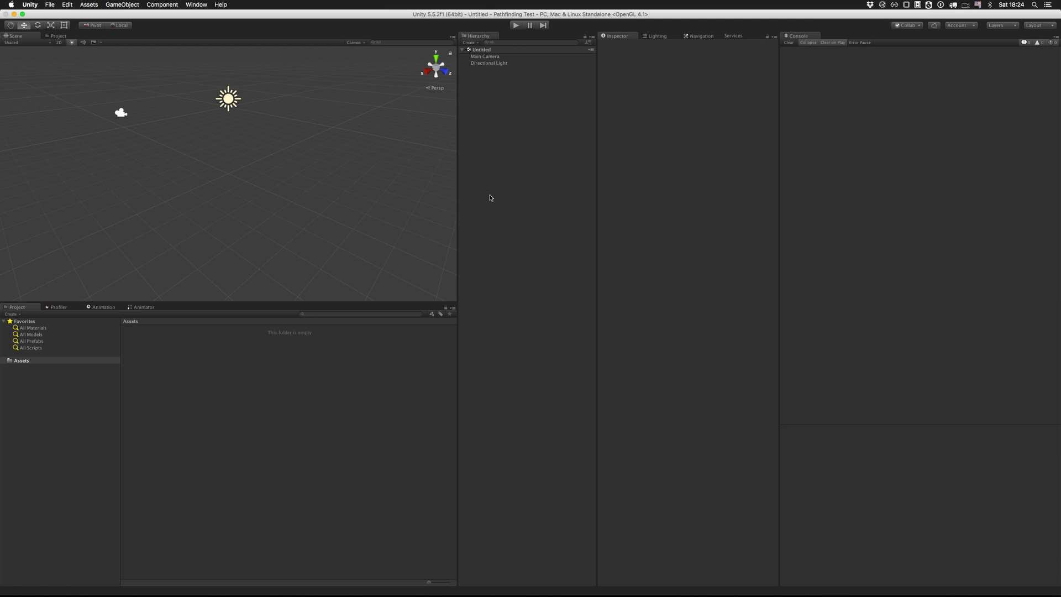
# Switch to the Nightly browser and open the download page of the A* Pathfinding Project.
pyautogui.press('super+Tab')
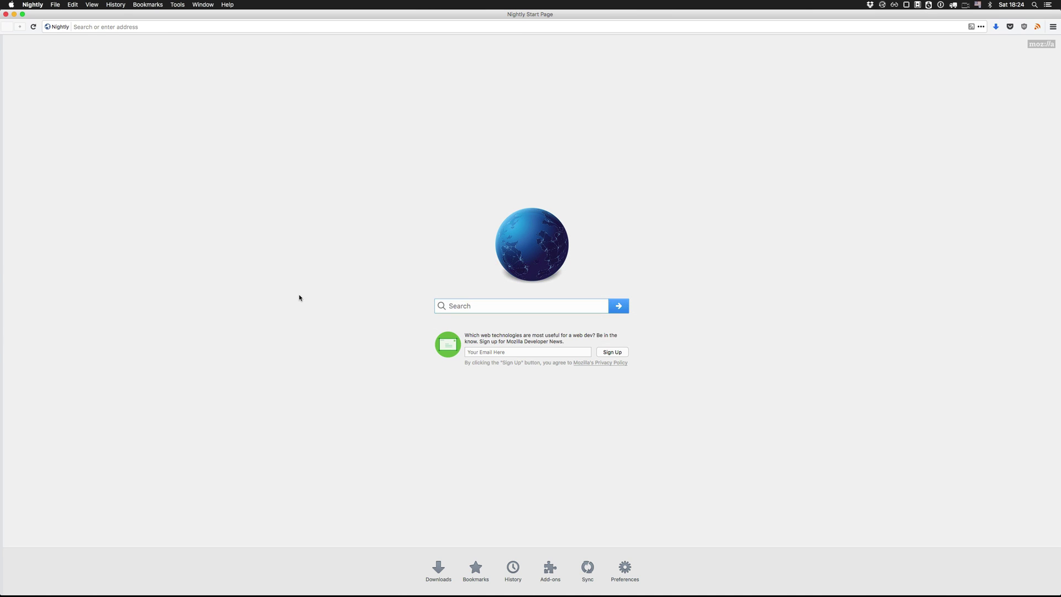
pyautogui.click(299, 298)
pyautogui.write('arongranberg.com/')
pyautogui.press('Right')
pyautogui.write('a')
pyautogui.press('Right')
pyautogui.write('down')
pyautogui.press('Return')
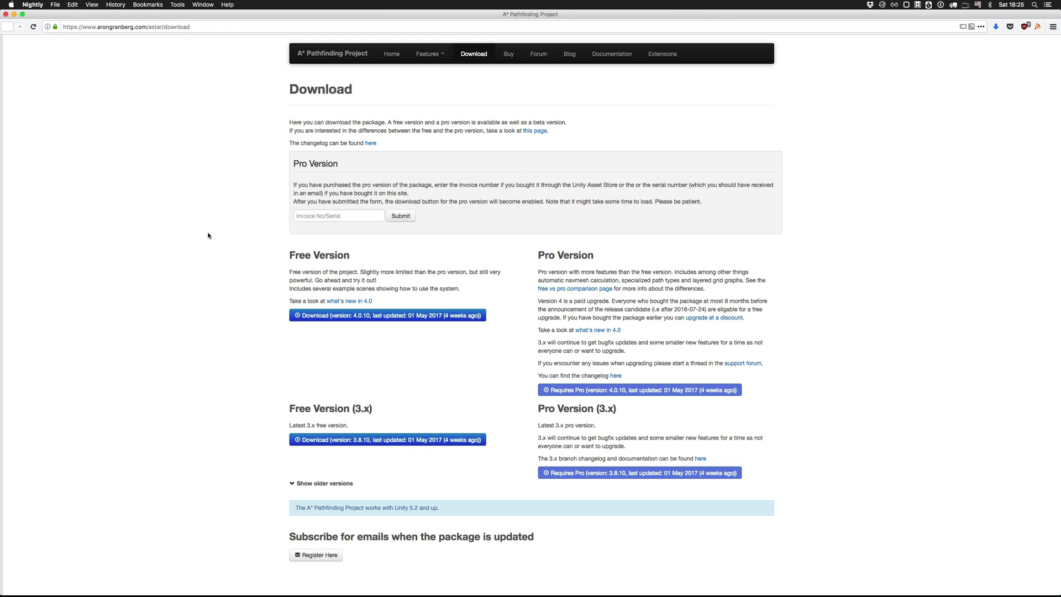
# Switch to Finder, open the downloaded PathfindingProject_Pro_WebsiteDownload package and import all of its contents into the Unity project.
pyautogui.press('super+Tab')
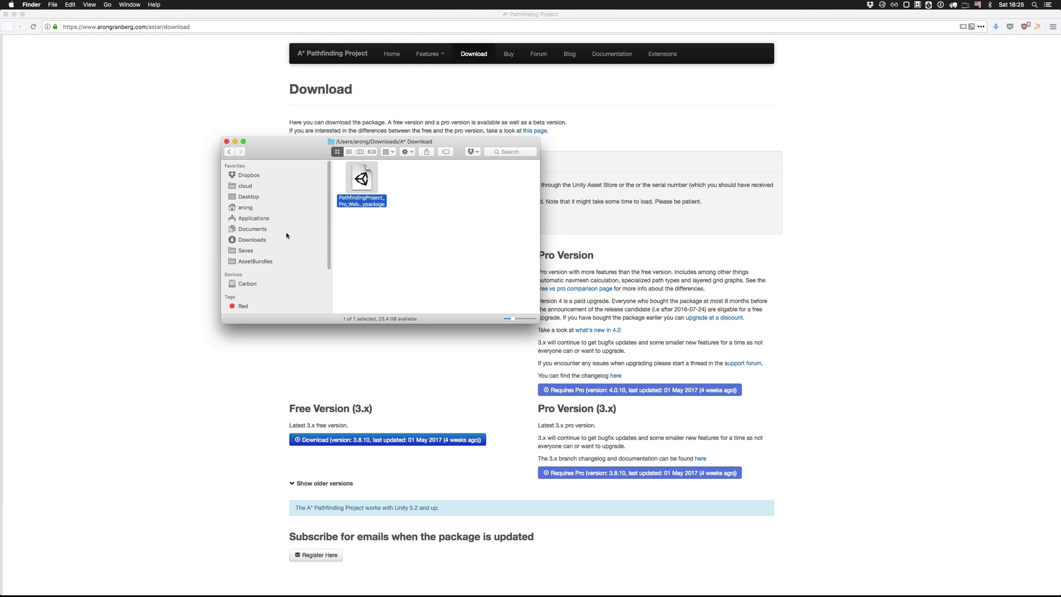
pyautogui.doubleClick(363, 188)
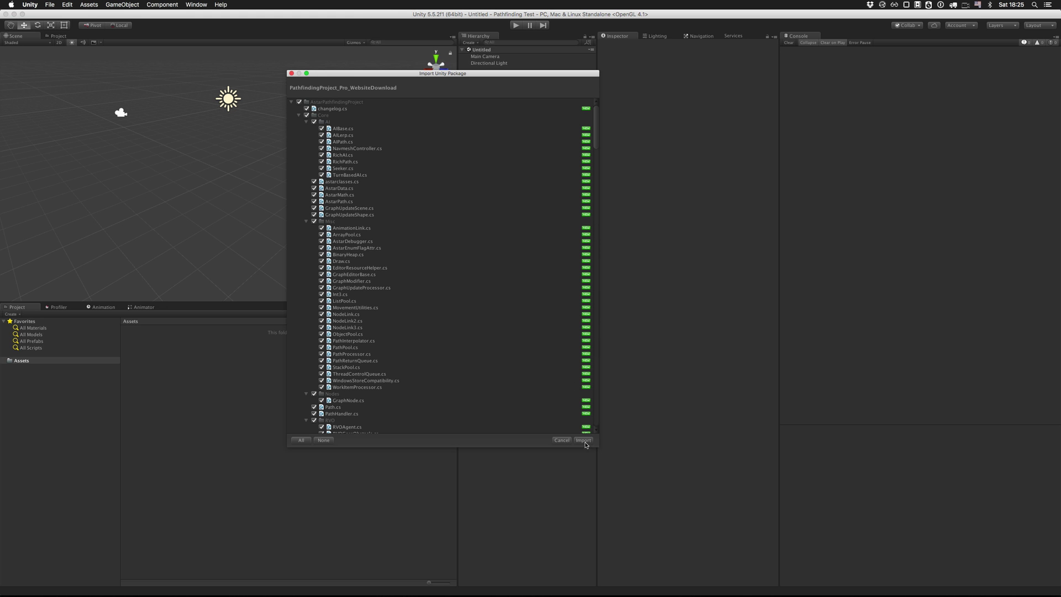
pyautogui.click(583, 440)
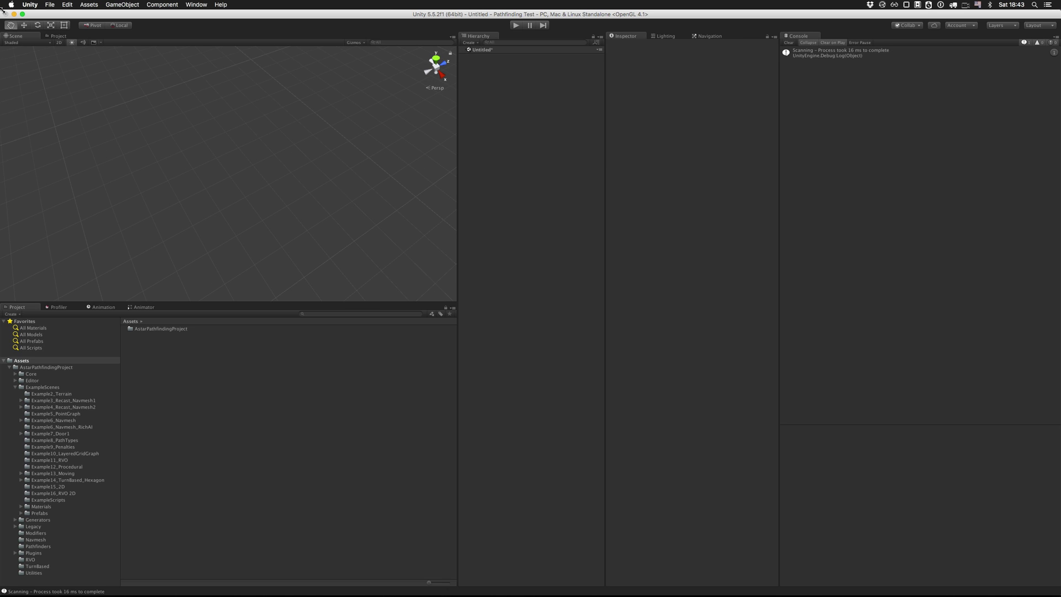
# Create a new scene, discarding the changes in the current untitled scene.
pyautogui.click(49, 4)
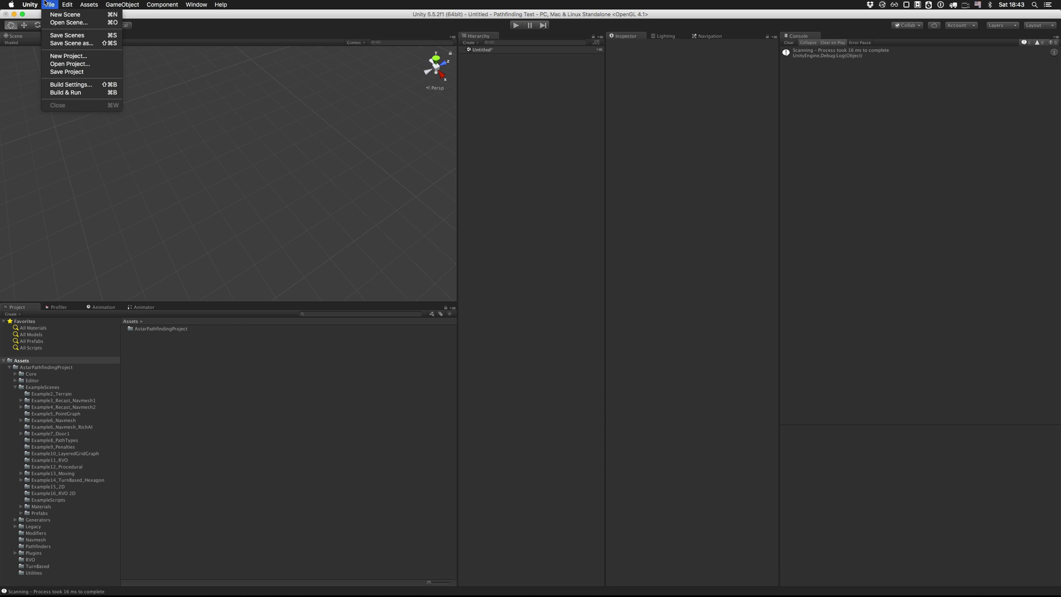
pyautogui.click(68, 16)
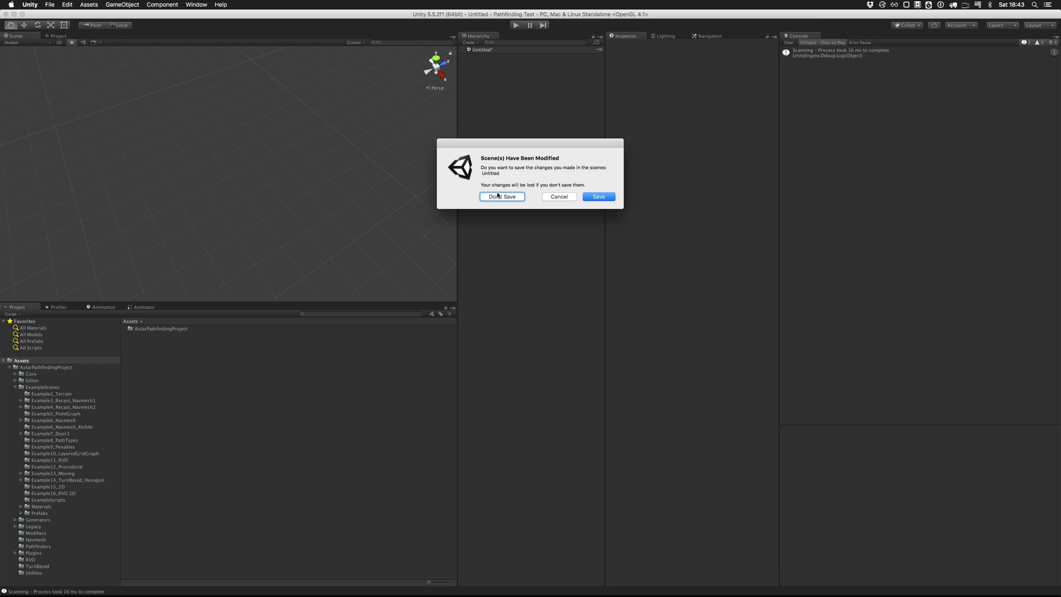
pyautogui.click(499, 197)
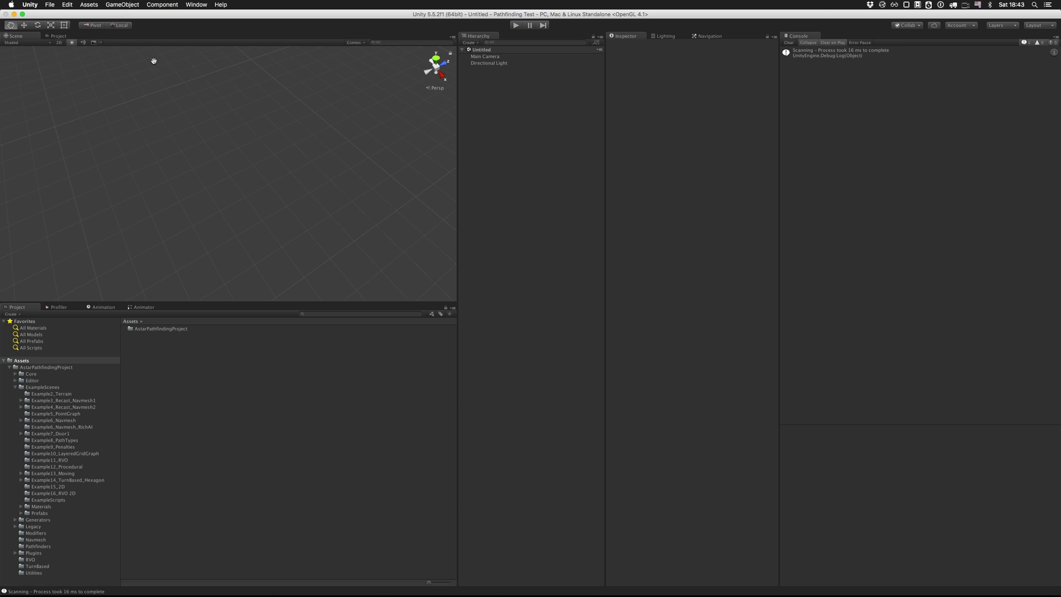
# Add a plane to the scene and set its position to 0, 0, 0.
pyautogui.click(134, 4)
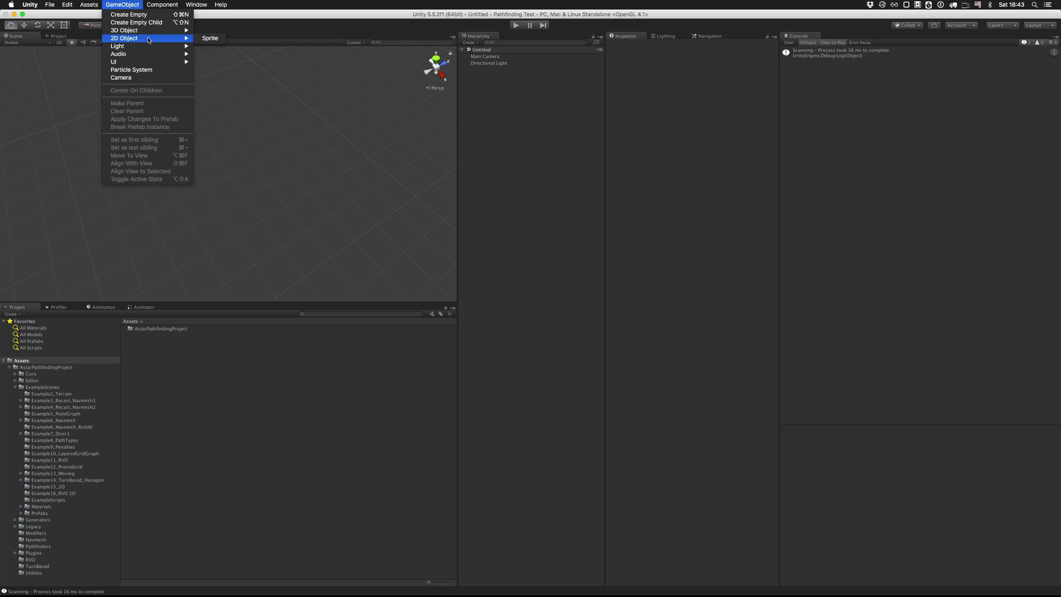
pyautogui.moveTo(150, 31)
pyautogui.click(217, 62)
pyautogui.click(699, 70)
pyautogui.write('0')
pyautogui.press('Tab')
pyautogui.write('0')
pyautogui.press('Tab')
pyautogui.write('0')
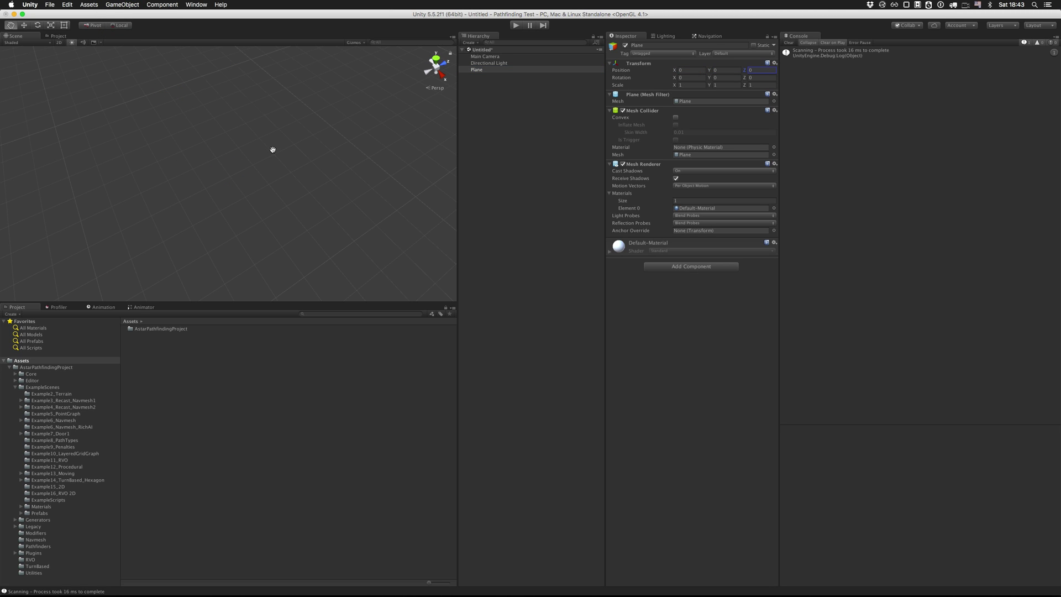
pyautogui.press('Return')
# Set the plane's scale to 10 on the X, Y and Z axes.
pyautogui.click(685, 85)
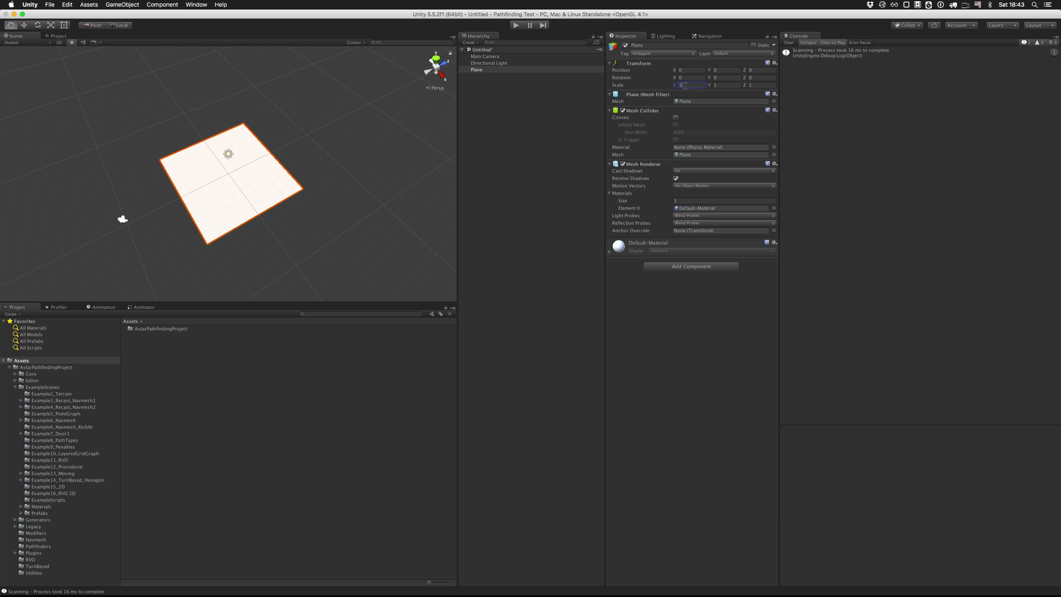
pyautogui.write('10')
pyautogui.press('Tab')
pyautogui.write('10')
pyautogui.press('Tab')
pyautogui.write('10')
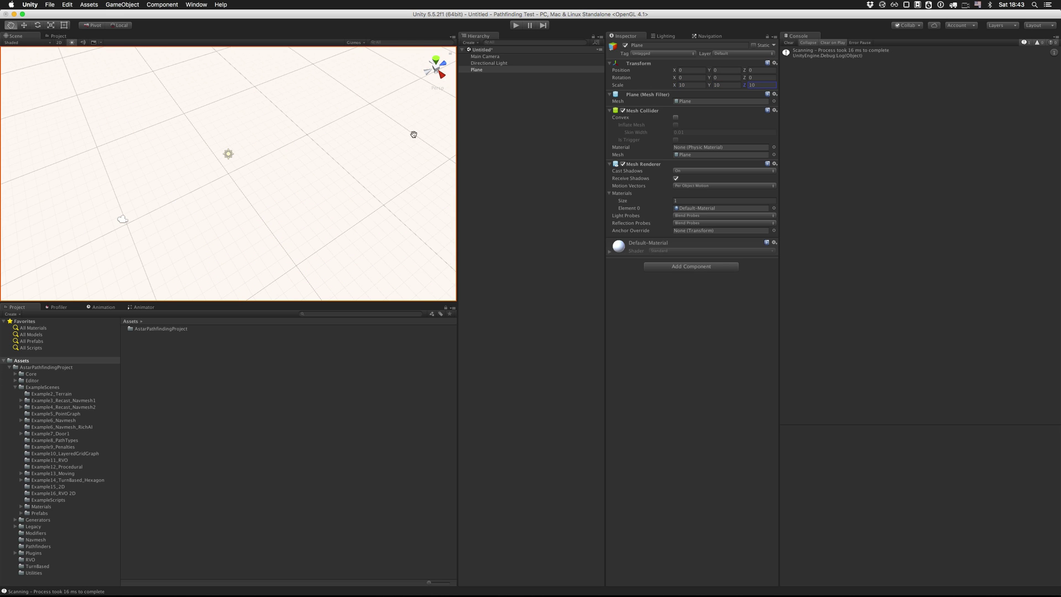
pyautogui.scroll(-5, 347, 161)
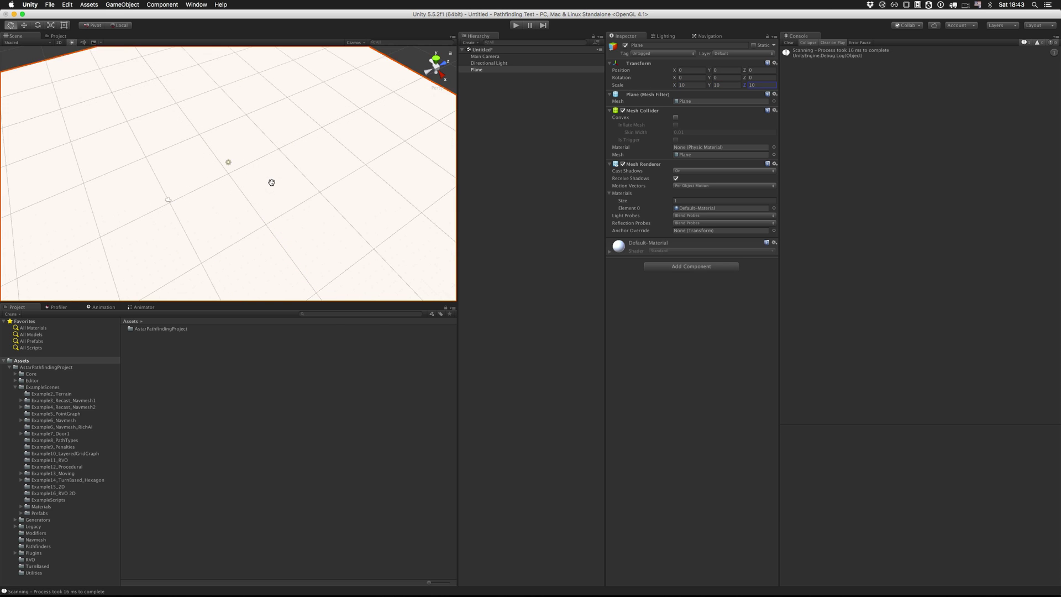
# Assign the Ground material to the plane's mesh renderer and deselect the plane.
pyautogui.click(774, 207)
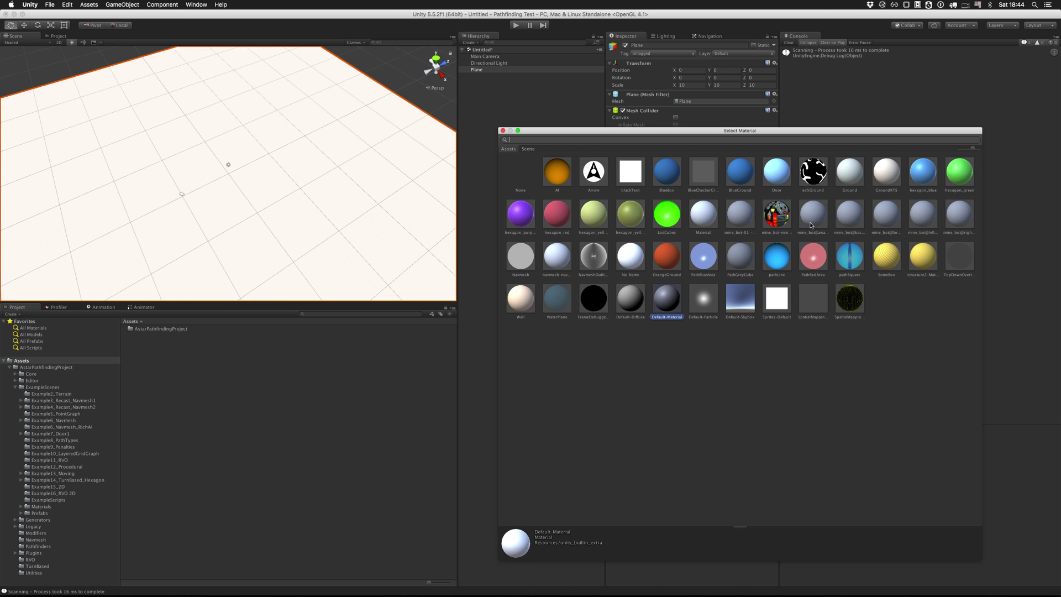
pyautogui.click(849, 175)
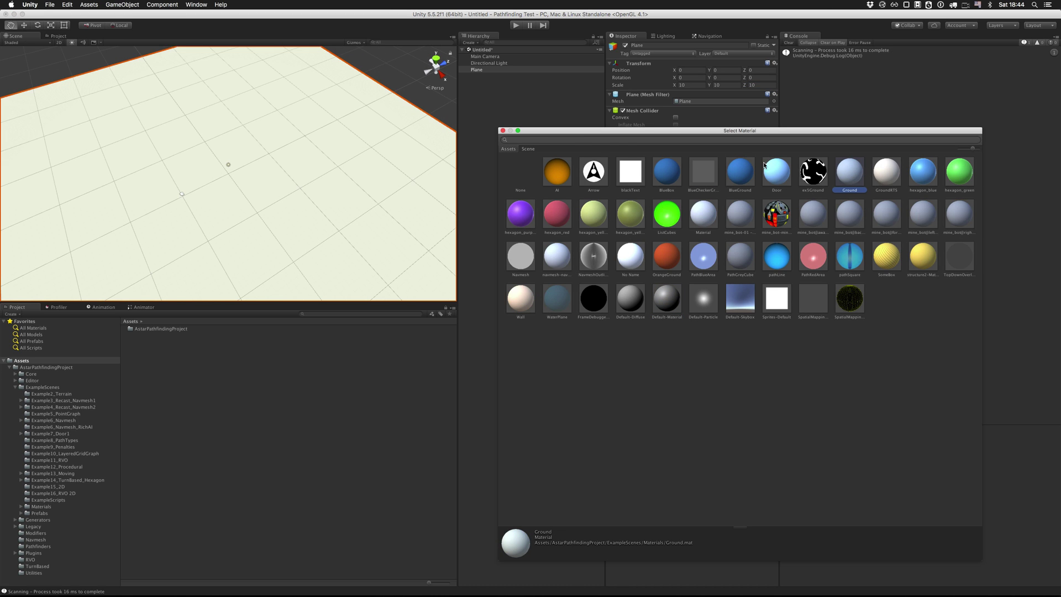
pyautogui.click(503, 130)
pyautogui.click(488, 134)
# Add a cube to the scene and frame it on the plane.
pyautogui.click(120, 5)
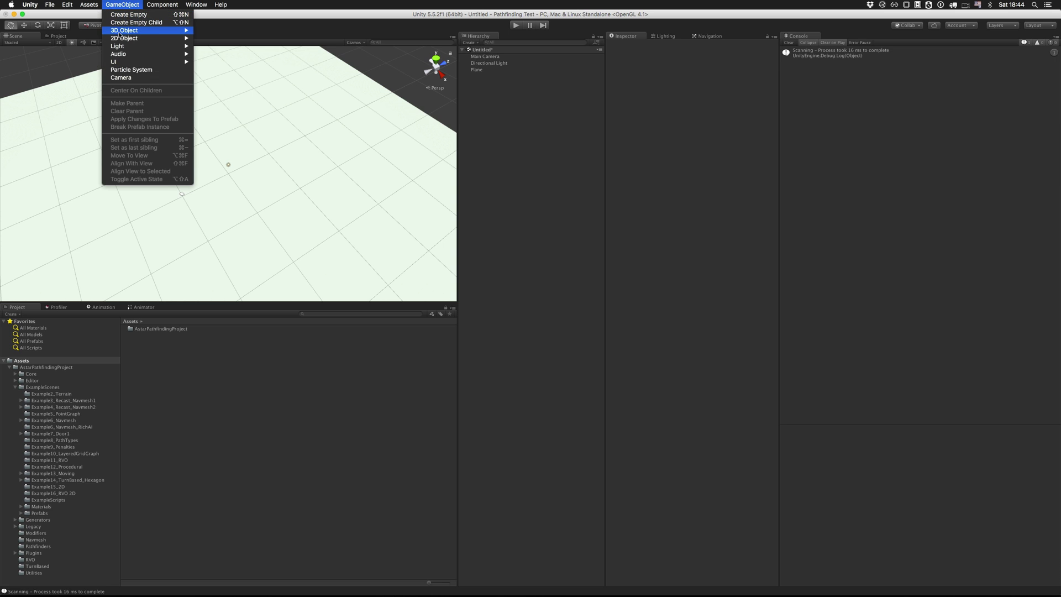
pyautogui.moveTo(166, 31)
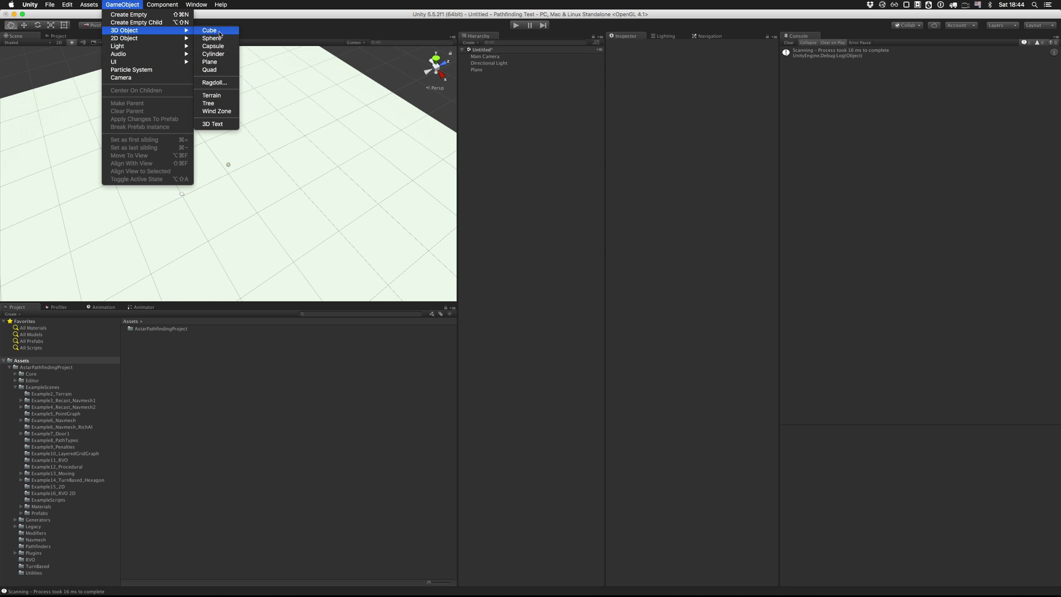
pyautogui.click(209, 30)
pyautogui.press('f')
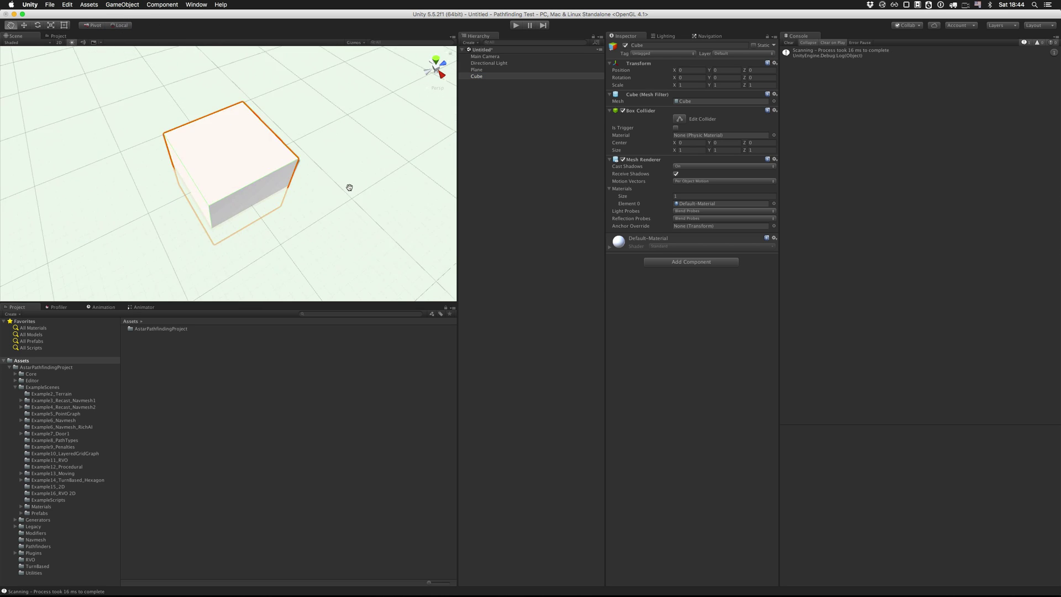
pyautogui.scroll(-5, 350, 187)
pyautogui.keyDown('alt'); pyautogui.moveTo(351, 188); pyautogui.dragTo(330, 115); pyautogui.keyUp('alt')
# Assign the BlueBox material to the cube's mesh renderer.
pyautogui.click(774, 206)
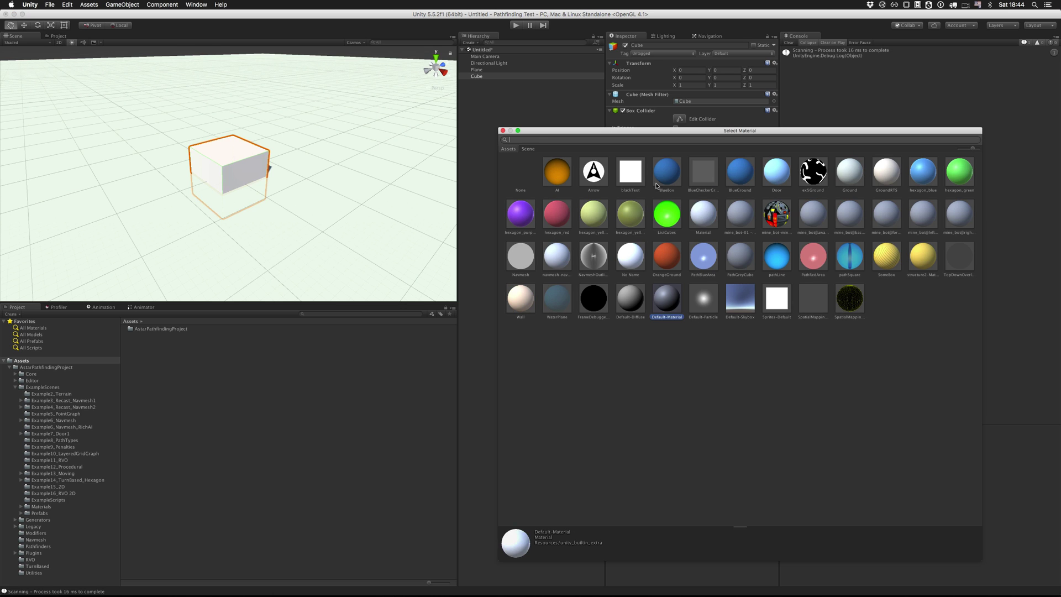
pyautogui.click(652, 169)
pyautogui.click(502, 131)
pyautogui.scroll(-2, 364, 161)
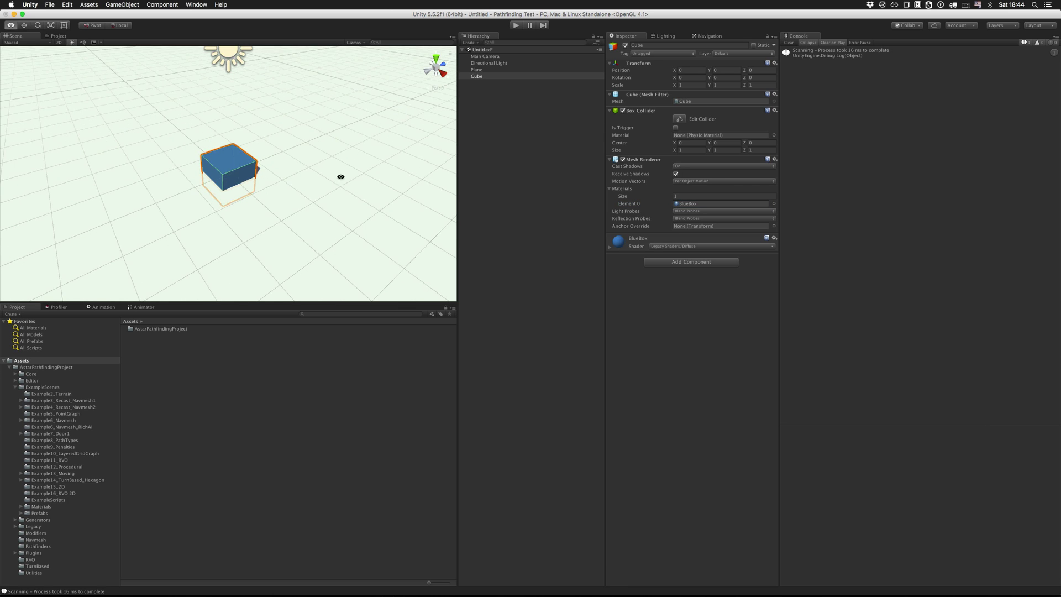
# Set the cube's scale to 5 on the X, Y and Z axes.
pyautogui.click(675, 87)
pyautogui.write('5')
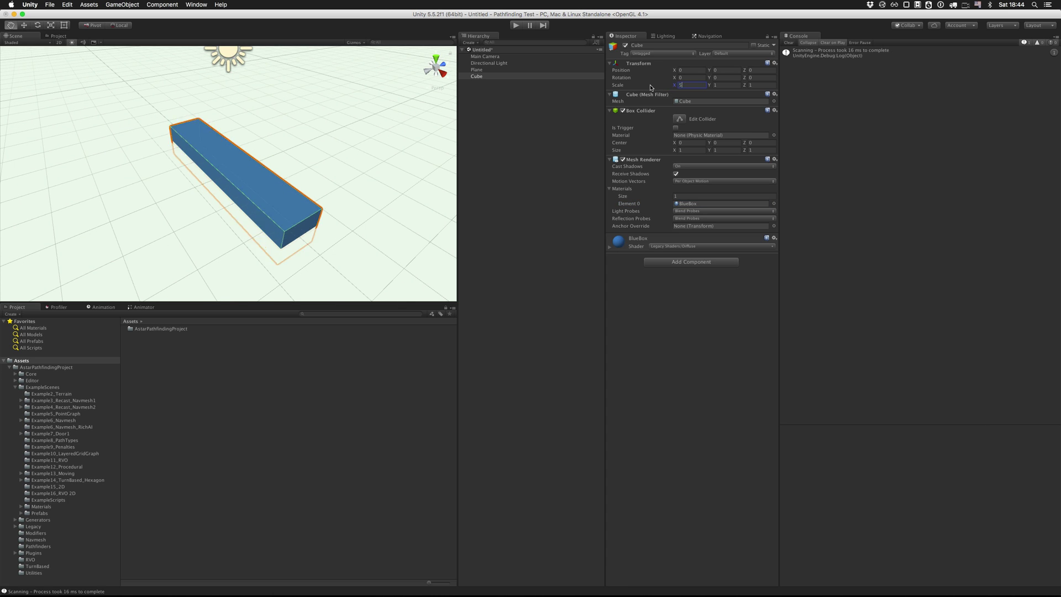
pyautogui.press('Tab')
pyautogui.write('5')
pyautogui.press('Tab')
pyautogui.write('5')
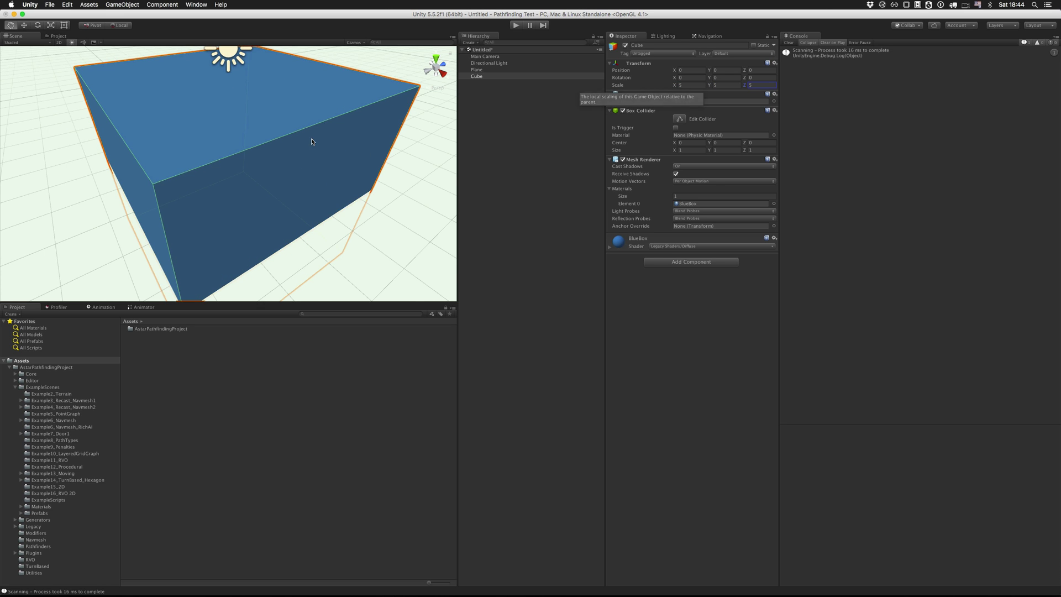
# Raise the blue cube to a Y position of about 2.6 so it rests on the plane.
pyautogui.scroll(-5, 277, 163)
pyautogui.keyDown('alt'); pyautogui.moveTo(243, 190); pyautogui.dragTo(222, 210); pyautogui.keyUp('alt')
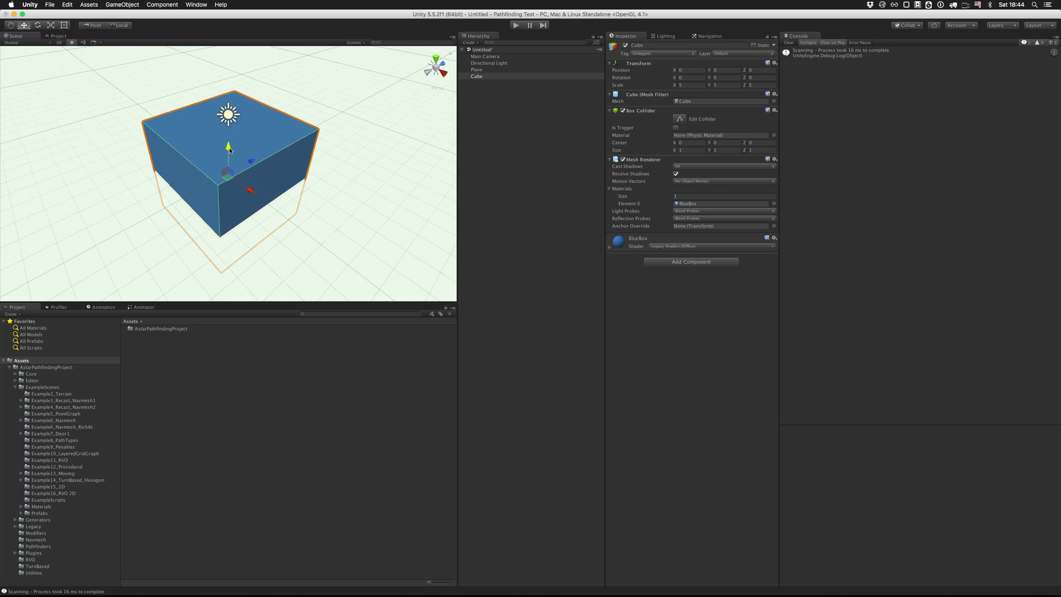
pyautogui.moveTo(230, 144); pyautogui.dragTo(238, 118)
pyautogui.scroll(-5, 254, 208)
pyautogui.keyDown('alt'); pyautogui.moveTo(306, 136); pyautogui.dragTo(276, 200); pyautogui.keyUp('alt')
# Duplicate the blue cube into twelve copies and arrange them on the plane as a U-shaped wall with one separate block near its opening.
pyautogui.click(492, 76)
pyautogui.scroll(-3, 272, 168)
pyautogui.press('super+d')
pyautogui.press('super+d')
pyautogui.press('super+d')
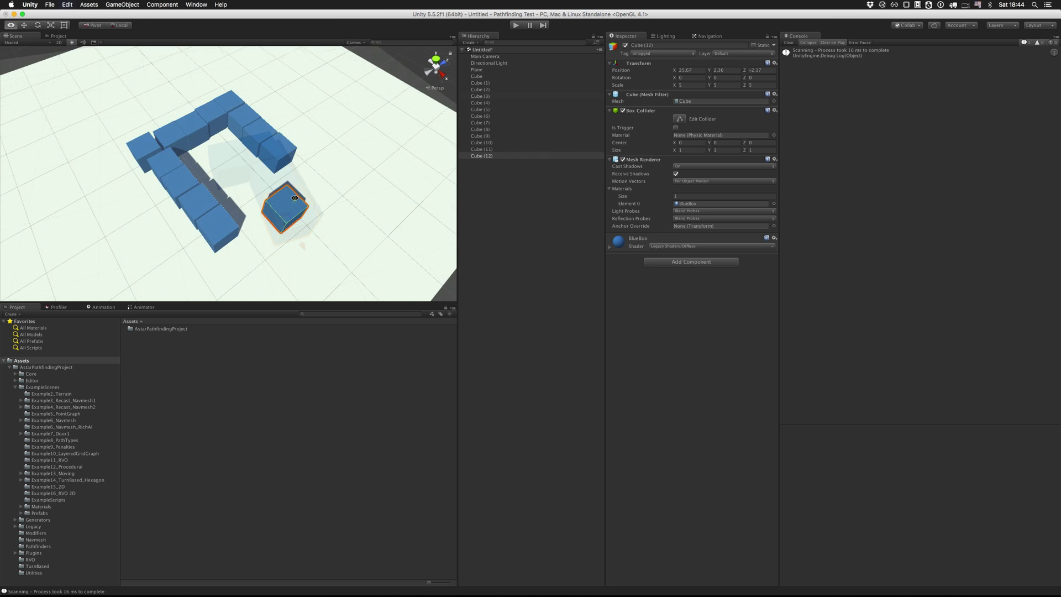
# Create an empty game object and name it A*.
pyautogui.keyDown('alt'); pyautogui.moveTo(307, 194); pyautogui.dragTo(353, 169); pyautogui.keyUp('alt')
pyautogui.click(122, 5)
pyautogui.click(126, 14)
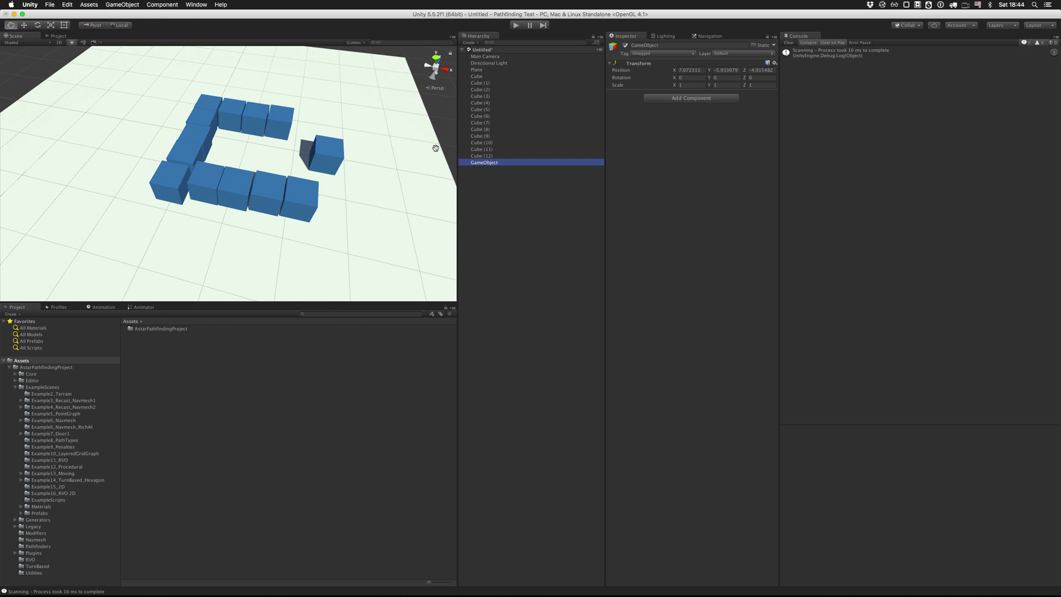
pyautogui.press('Return')
pyautogui.write('A*')
pyautogui.press('Return')
# Add the Pathfinder component from the Pathfinding group to the A* object.
pyautogui.click(166, 5)
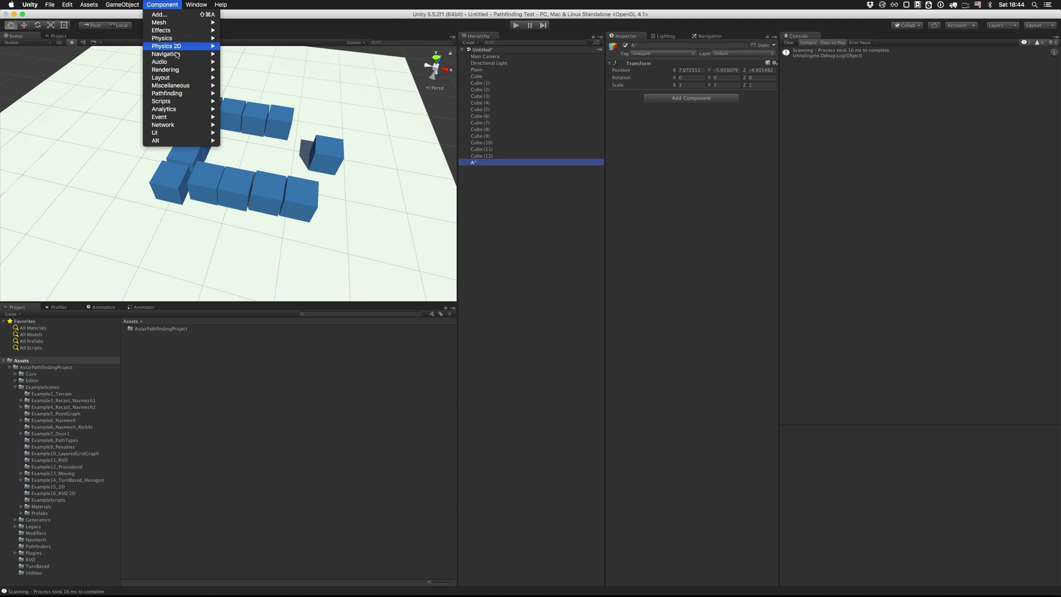
pyautogui.moveTo(180, 94)
pyautogui.moveTo(262, 121)
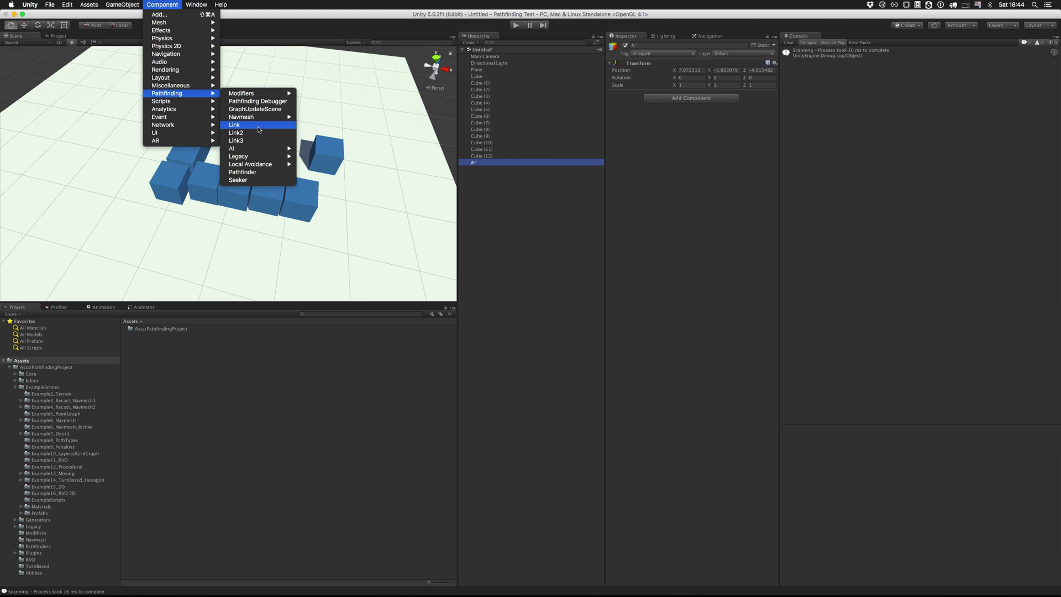
pyautogui.click(252, 173)
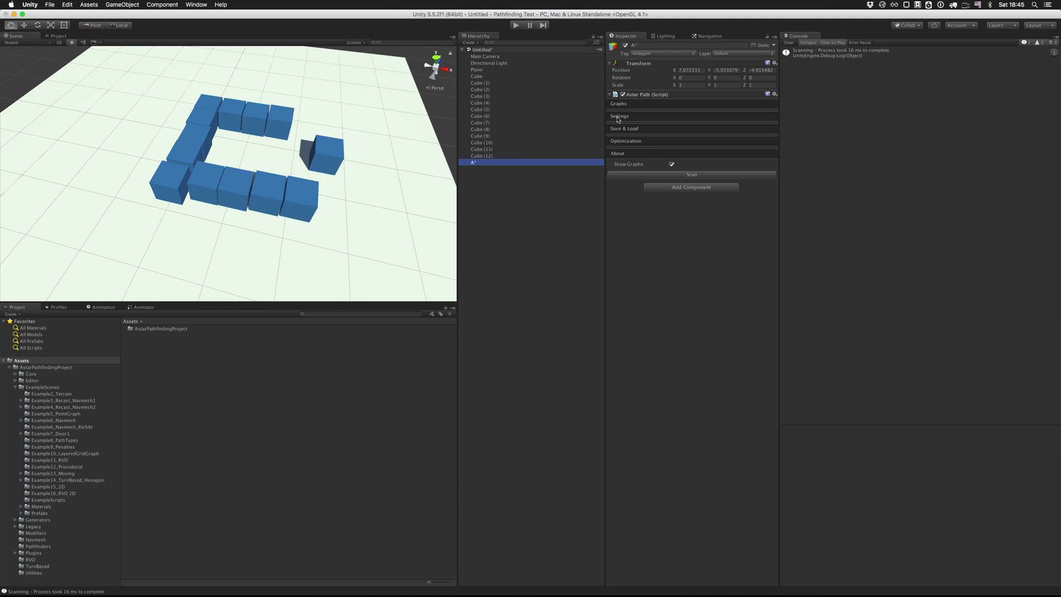
# Add a Grid Graph to the A* object's Astar Path component and expand its settings.
pyautogui.click(642, 104)
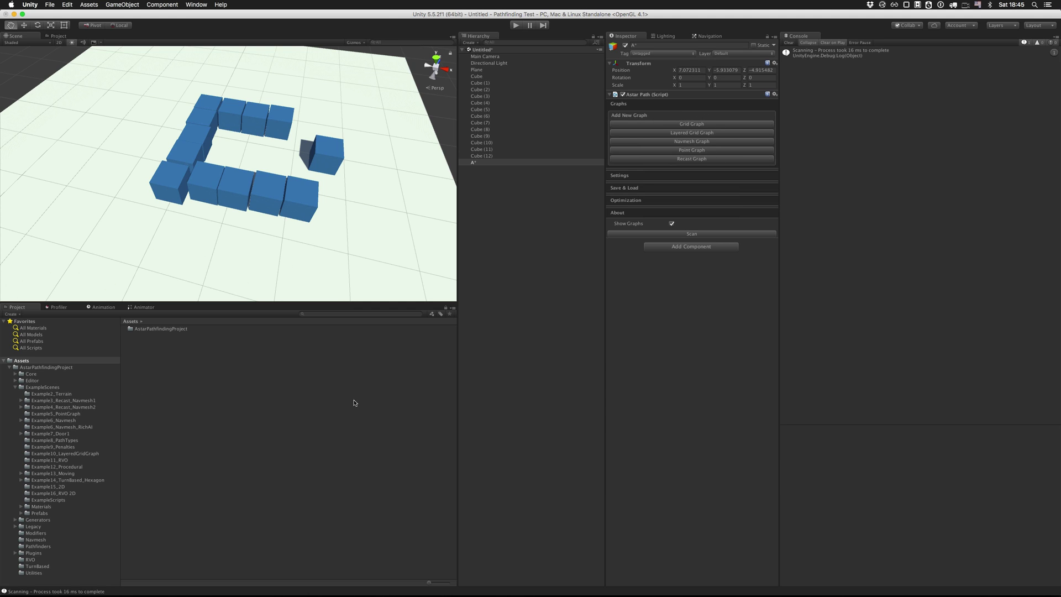
pyautogui.click(692, 124)
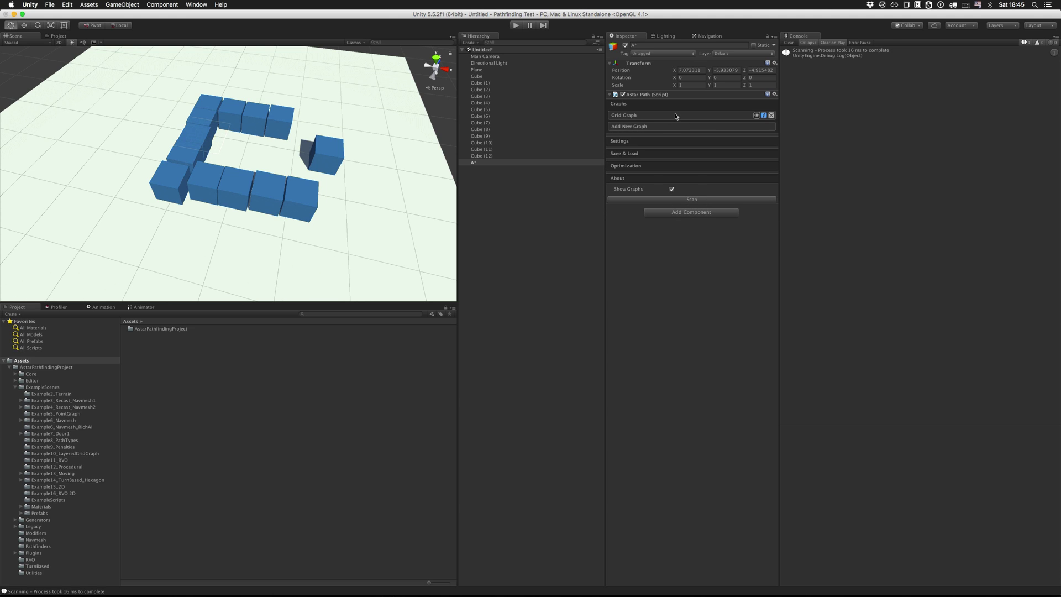
pyautogui.click(626, 117)
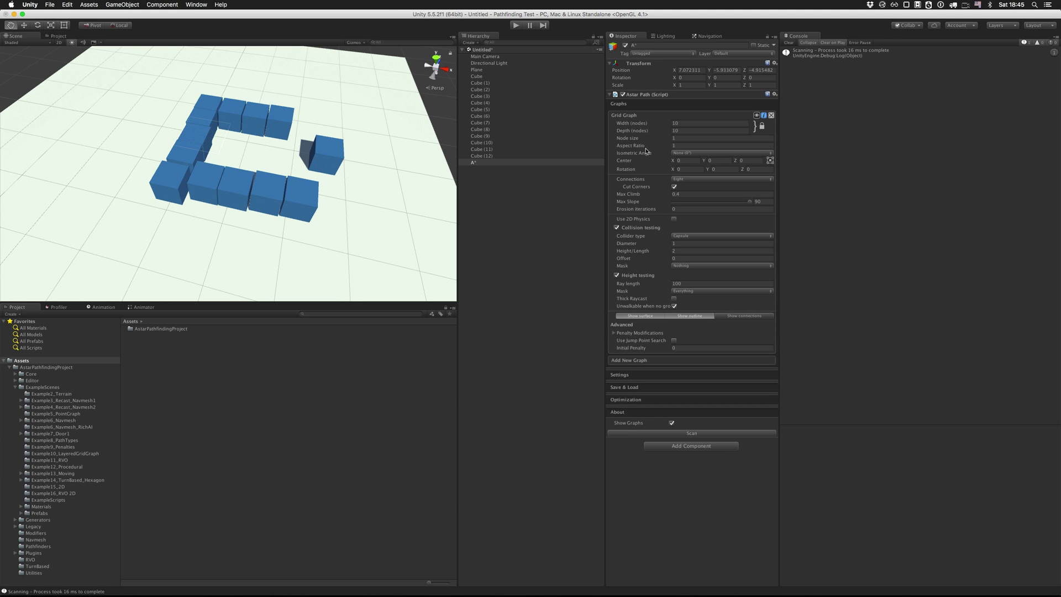
# Switch the Scene view's shading mode to Wireframe to expose the grid graph's outline beneath the plane.
pyautogui.keyDown('alt'); pyautogui.moveTo(288, 183); pyautogui.dragTo(273, 214); pyautogui.keyUp('alt')
pyautogui.scroll(5, 263, 201)
pyautogui.scroll(5, 273, 214)
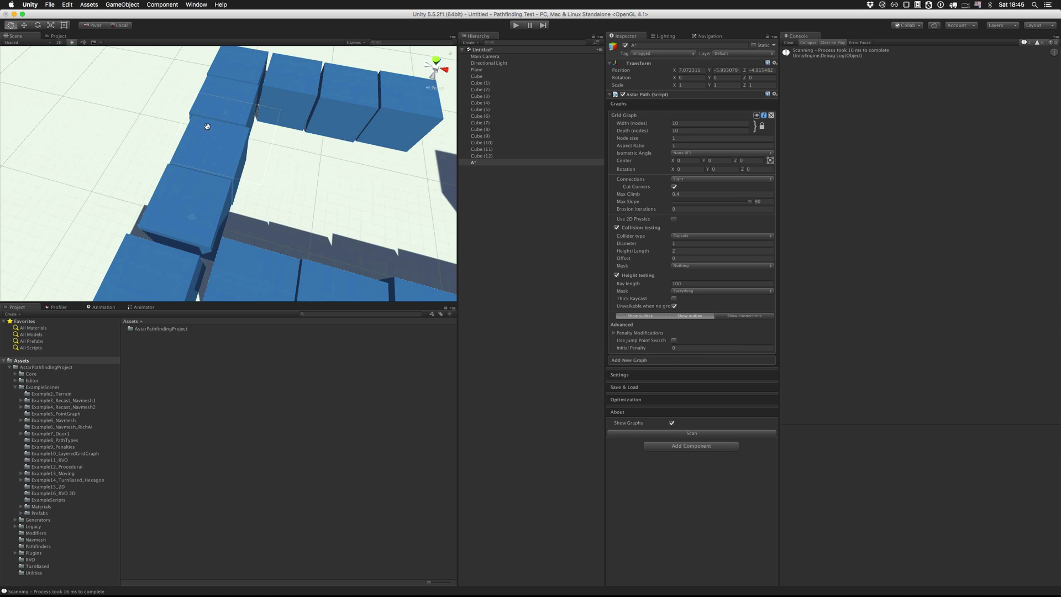
pyautogui.scroll(-5, 290, 179)
pyautogui.click(29, 42)
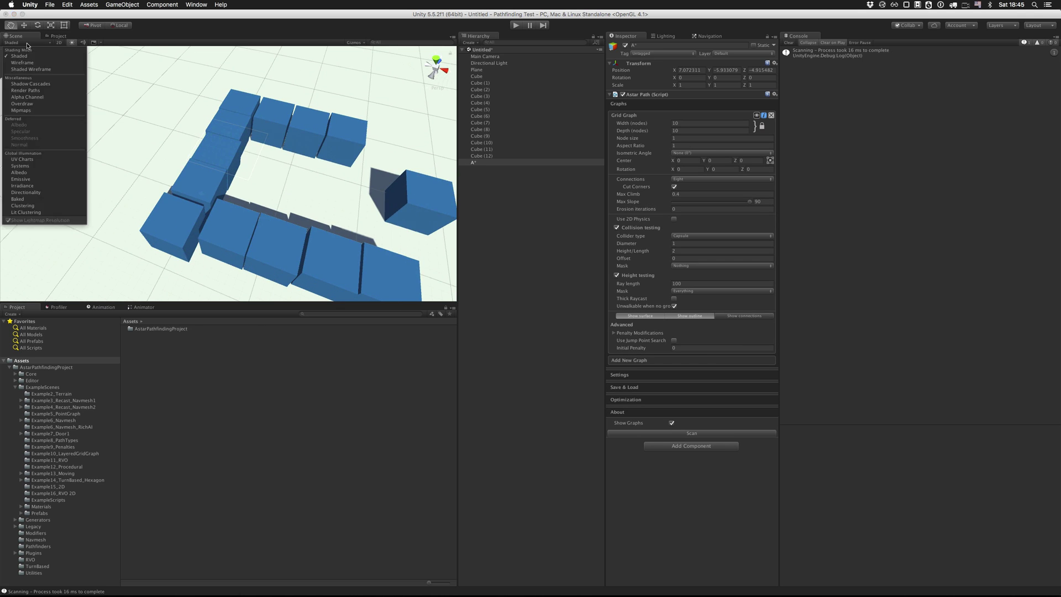
pyautogui.click(36, 64)
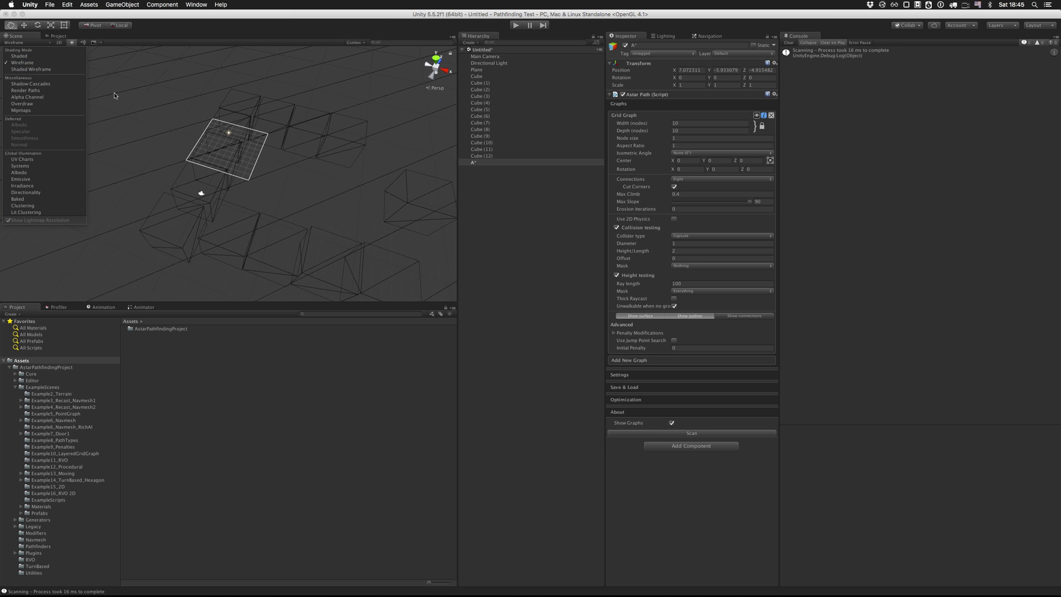
pyautogui.keyDown('alt'); pyautogui.moveTo(222, 167); pyautogui.dragTo(255, 179); pyautogui.keyUp('alt')
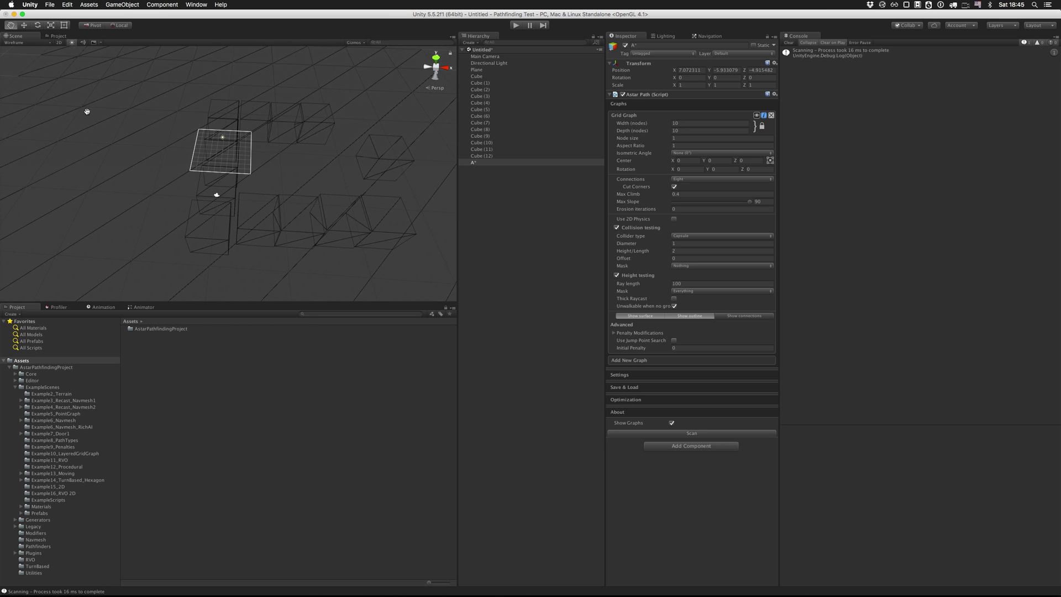
# Scale the grid graph in the scene to about 74 by 73 nodes, with node size 1, so it surrounds all the cubes.
pyautogui.click(50, 28)
pyautogui.keyDown('alt'); pyautogui.moveTo(204, 178); pyautogui.dragTo(381, 187); pyautogui.keyUp('alt')
pyautogui.scroll(-4, 389, 233)
pyautogui.moveTo(252, 220); pyautogui.dragTo(125, 268)
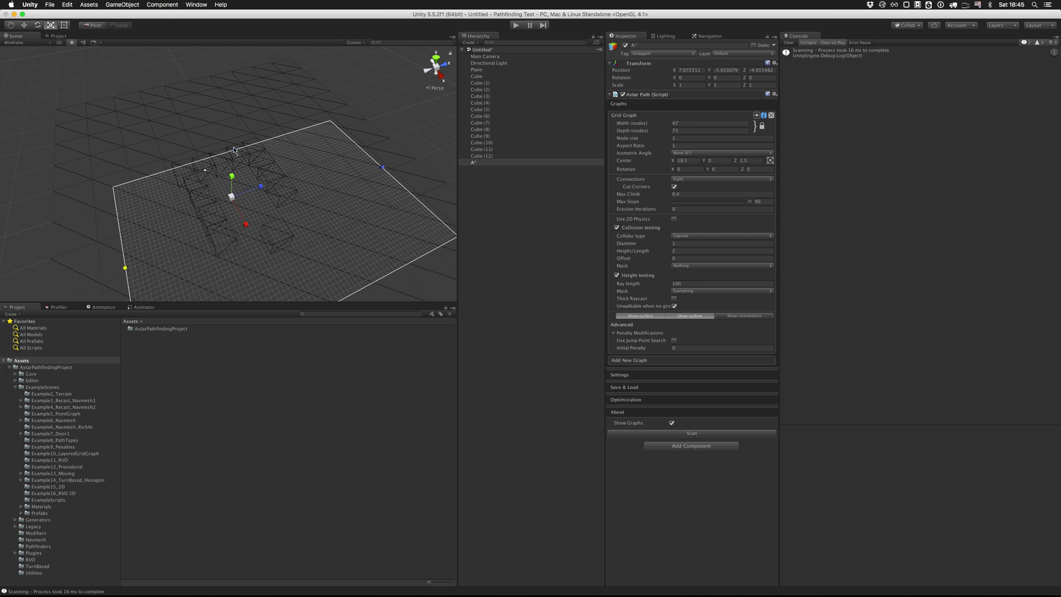
pyautogui.moveTo(235, 151); pyautogui.dragTo(365, 193)
# Return the Scene view to Shaded mode and scan the grid graph.
pyautogui.click(28, 43)
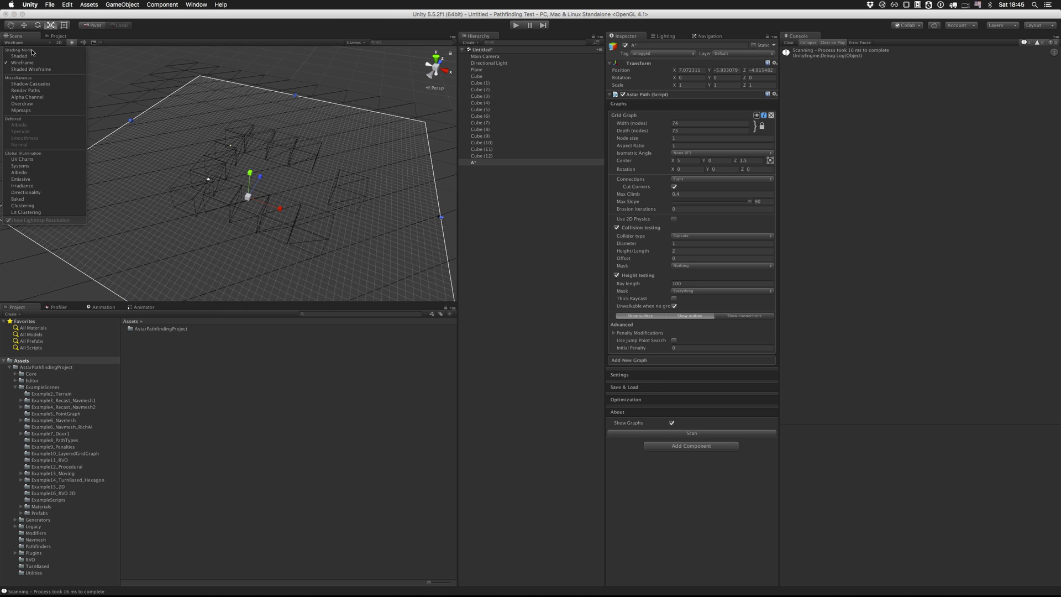
pyautogui.click(19, 55)
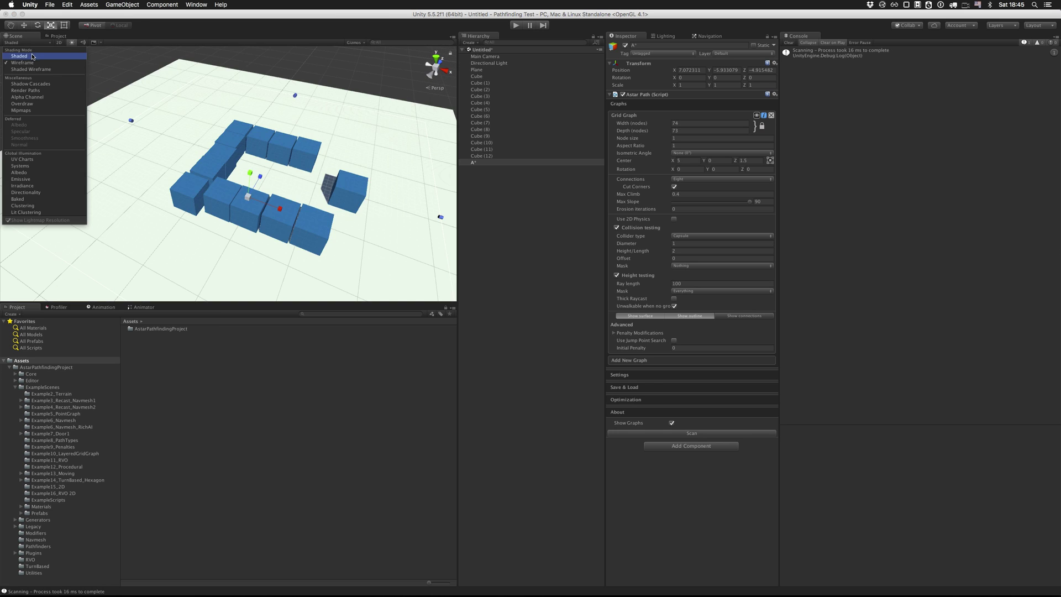
pyautogui.click(698, 434)
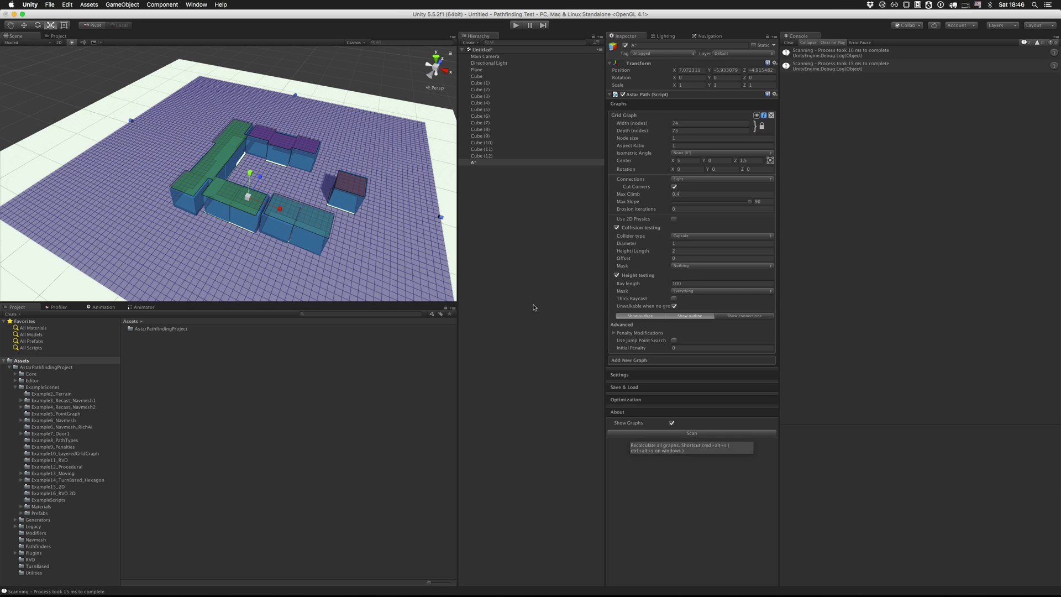
# Examine from several angles how the scanned grid covers the plane and the cube tops.
pyautogui.scroll(5, 343, 150)
pyautogui.keyDown('alt'); pyautogui.moveTo(327, 138); pyautogui.dragTo(34, 240); pyautogui.keyUp('alt')
pyautogui.moveTo(281, 243); pyautogui.dragTo(190, 177)
pyautogui.scroll(5, 225, 197)
pyautogui.scroll(2, 224, 196)
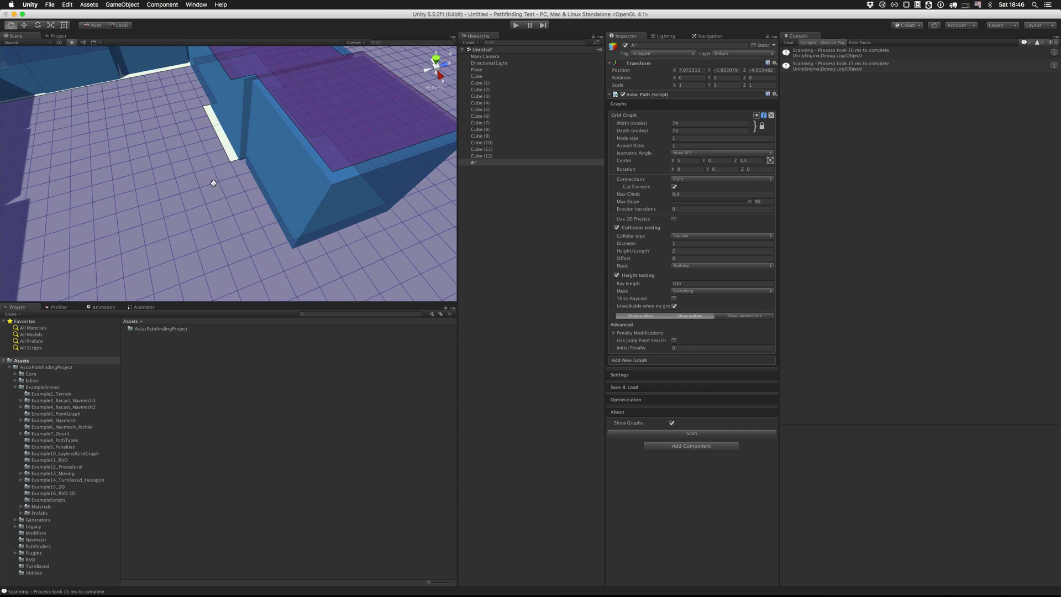
pyautogui.moveTo(217, 179)
pyautogui.keyDown('alt'); pyautogui.mouseDown()
pyautogui.moveTo(284, 169)
pyautogui.moveTo(194, 135)
pyautogui.moveTo(232, 187)
pyautogui.mouseUp(); pyautogui.keyUp('alt')
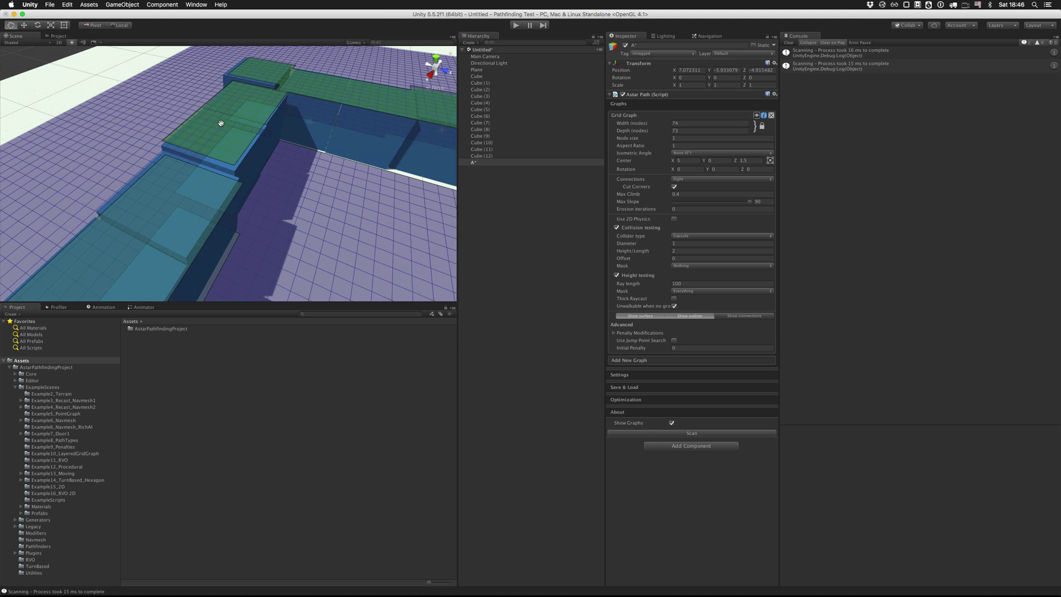
pyautogui.scroll(-3, 194, 222)
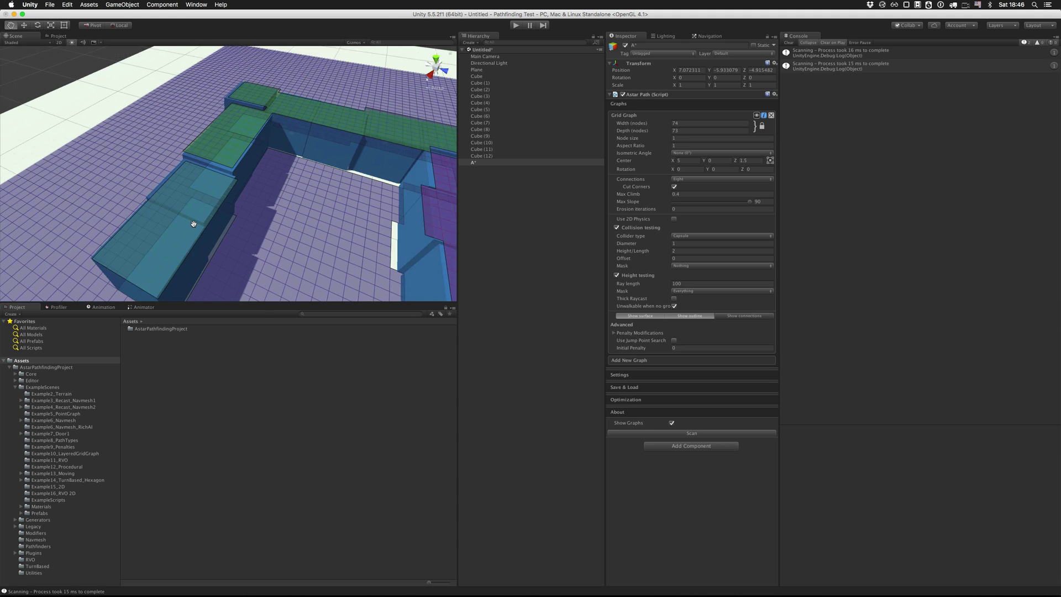
pyautogui.keyDown('alt'); pyautogui.moveTo(197, 226); pyautogui.dragTo(244, 171); pyautogui.keyUp('alt')
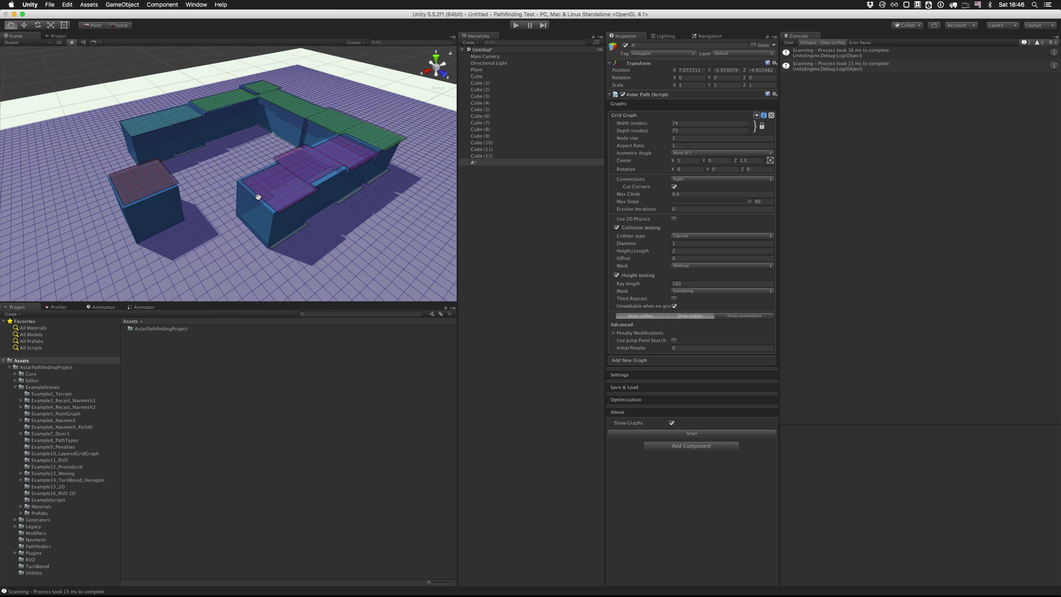
pyautogui.keyDown('alt'); pyautogui.moveTo(270, 191); pyautogui.dragTo(262, 184); pyautogui.keyUp('alt')
pyautogui.scroll(3, 263, 184)
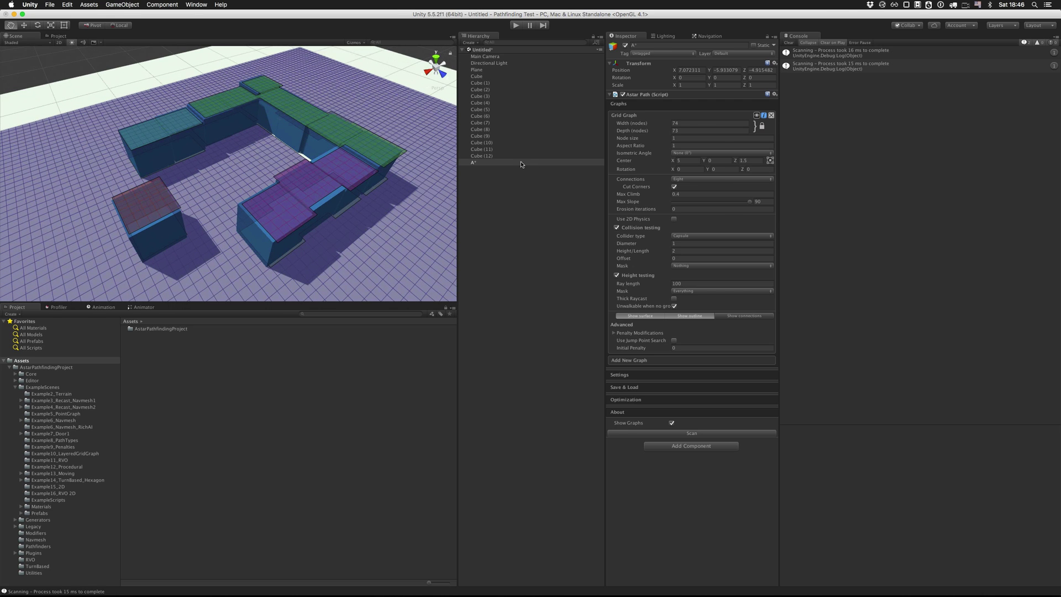
# Open the project's layer definitions from the cubes' layer setting and check that User Layer 8 is named Obstacles.
pyautogui.click(497, 156)
pyautogui.keyDown('shift'); pyautogui.click(490, 77); pyautogui.keyUp('shift')
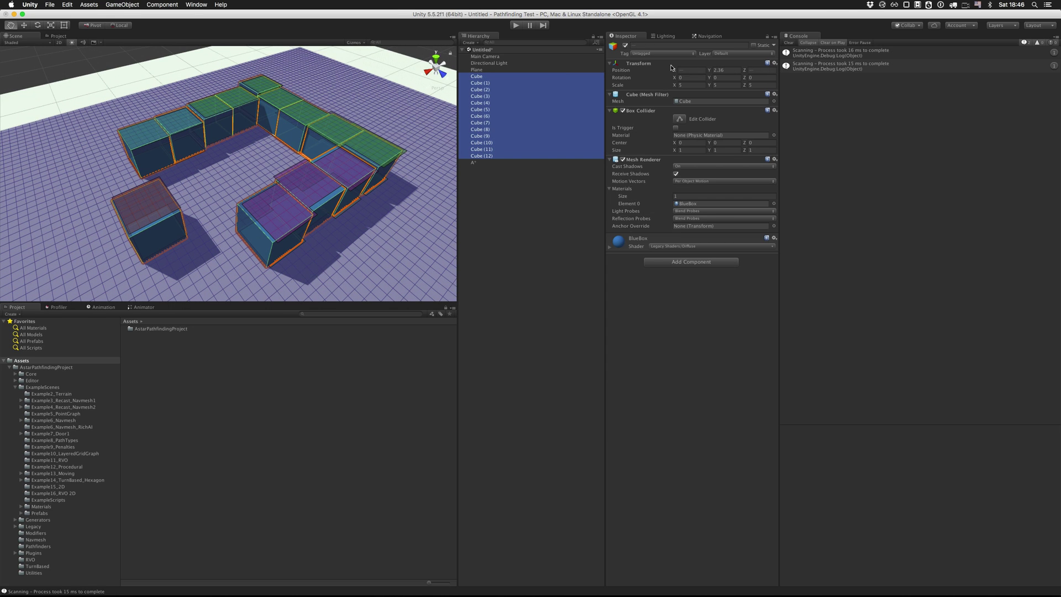
pyautogui.click(726, 55)
pyautogui.click(731, 99)
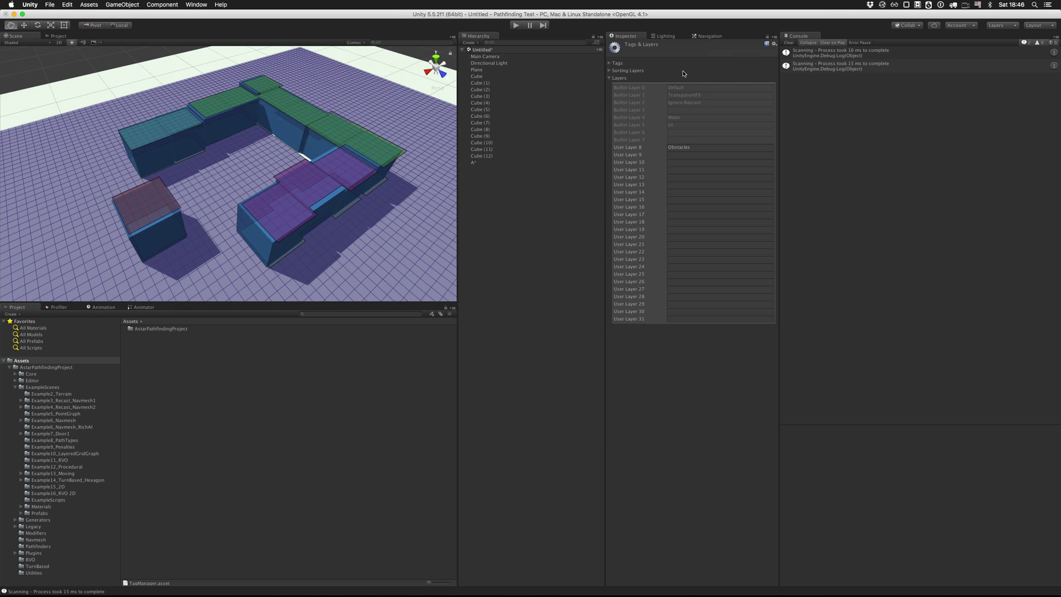
pyautogui.click(694, 147)
pyautogui.click(645, 150)
# Assign all the cubes, from Cube to Cube (12), to the Obstacles layer.
pyautogui.click(482, 156)
pyautogui.keyDown('shift'); pyautogui.click(492, 84); pyautogui.keyUp('shift')
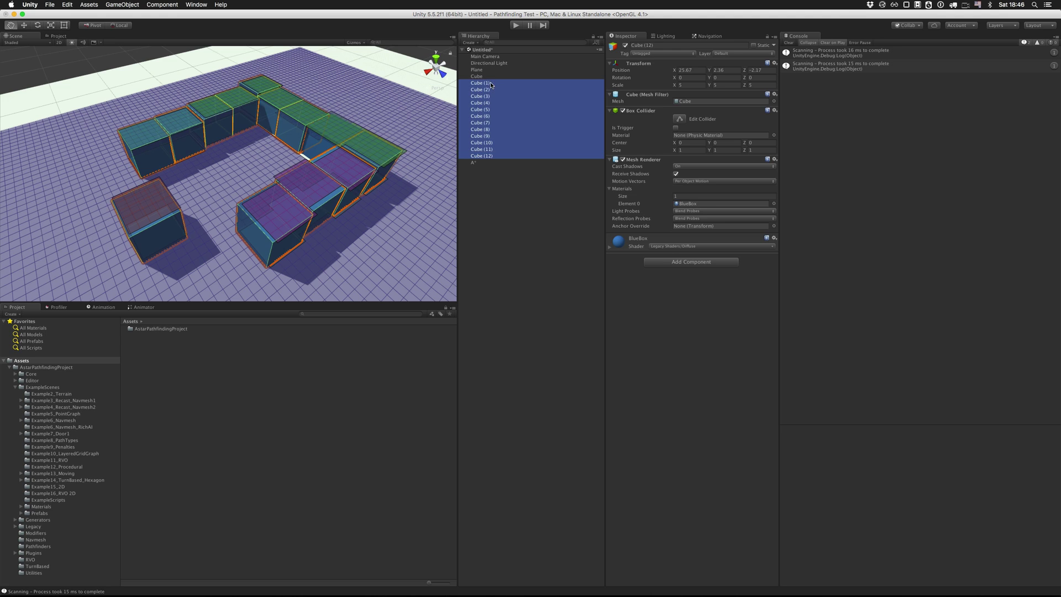
pyautogui.keyDown('shift'); pyautogui.click(493, 77); pyautogui.keyUp('shift')
pyautogui.click(738, 54)
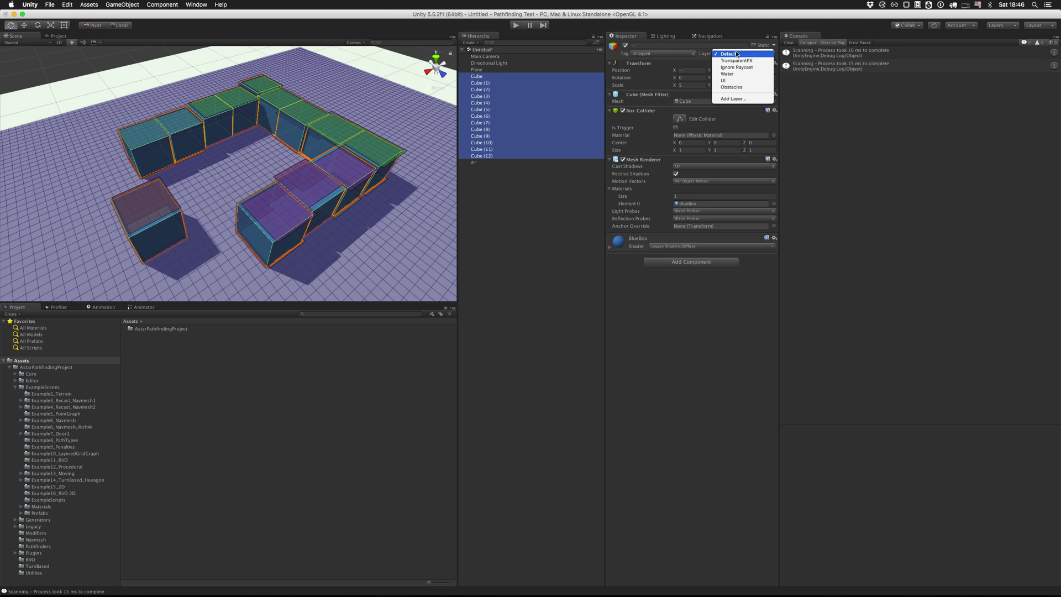
pyautogui.click(742, 88)
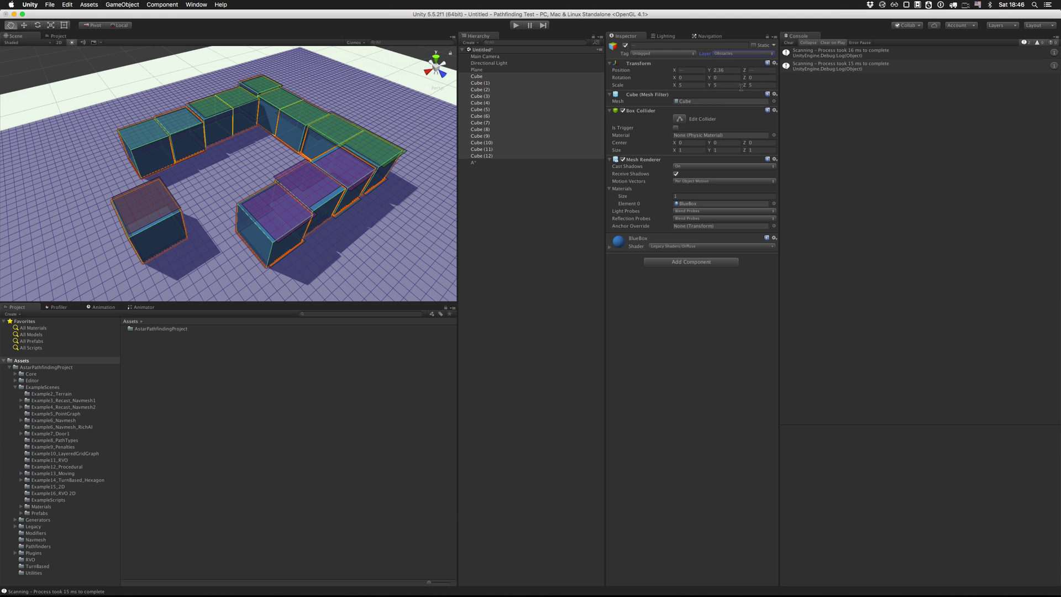
# Inspect the A* object's height testing settings, Cube (8) and the grid areas lying on top of the cubes.
pyautogui.click(487, 174)
pyautogui.click(486, 163)
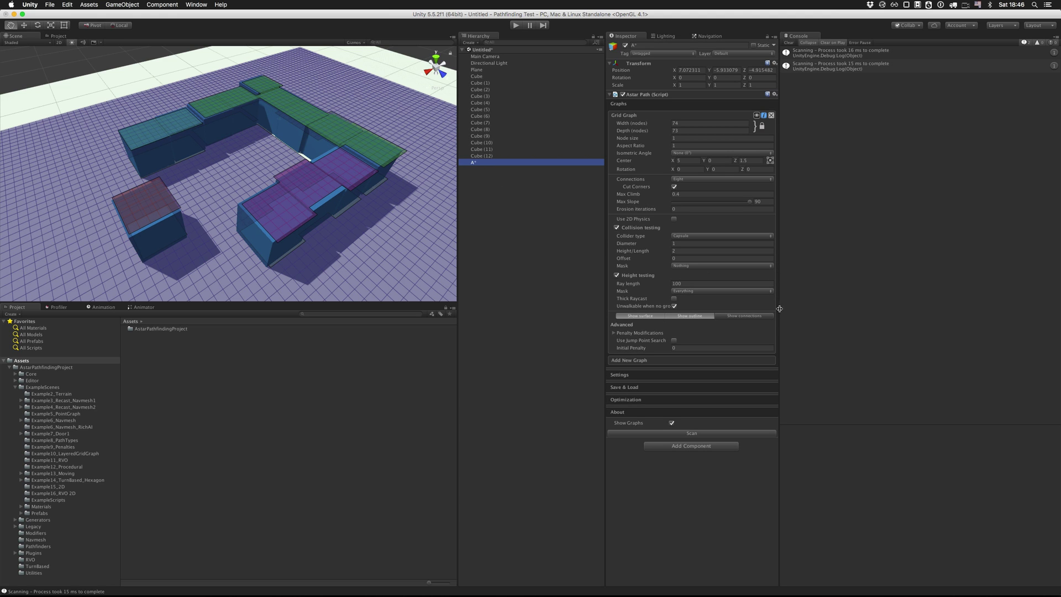
pyautogui.moveTo(629, 310)
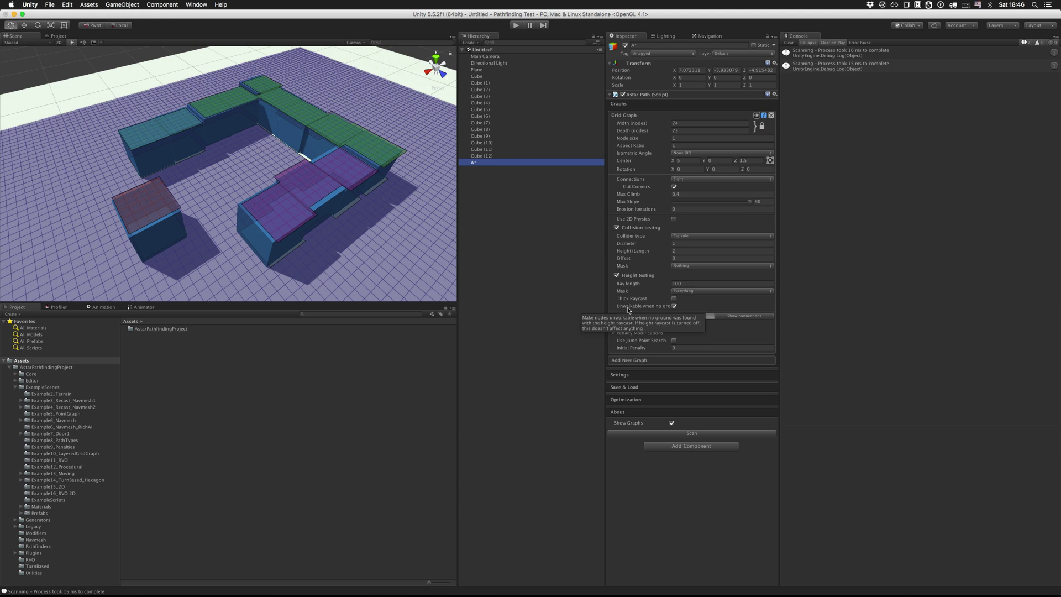
pyautogui.scroll(5, 265, 186)
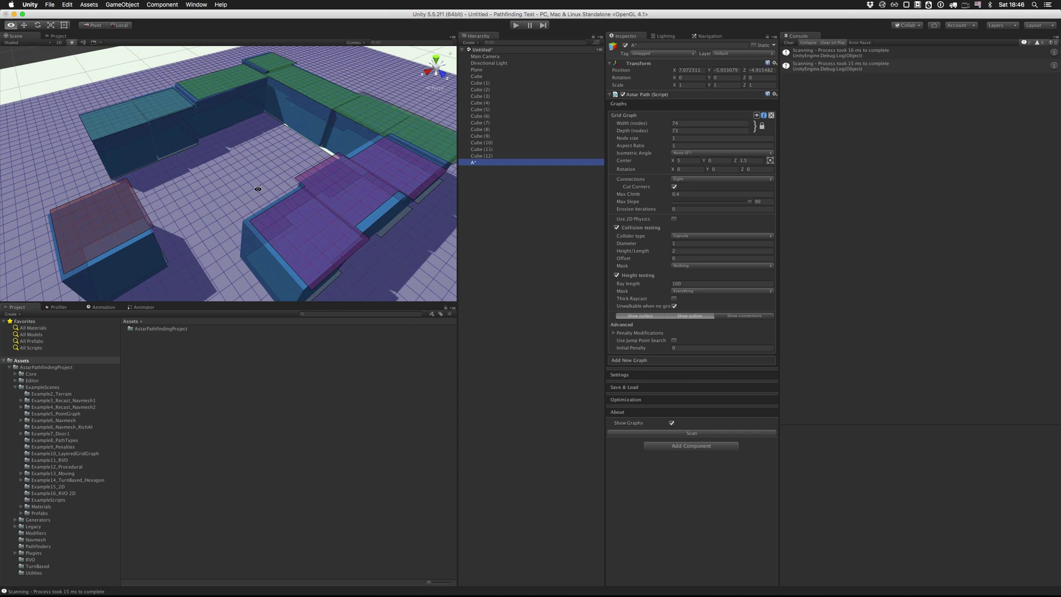
pyautogui.keyDown('alt'); pyautogui.moveTo(246, 185); pyautogui.dragTo(283, 102); pyautogui.keyUp('alt')
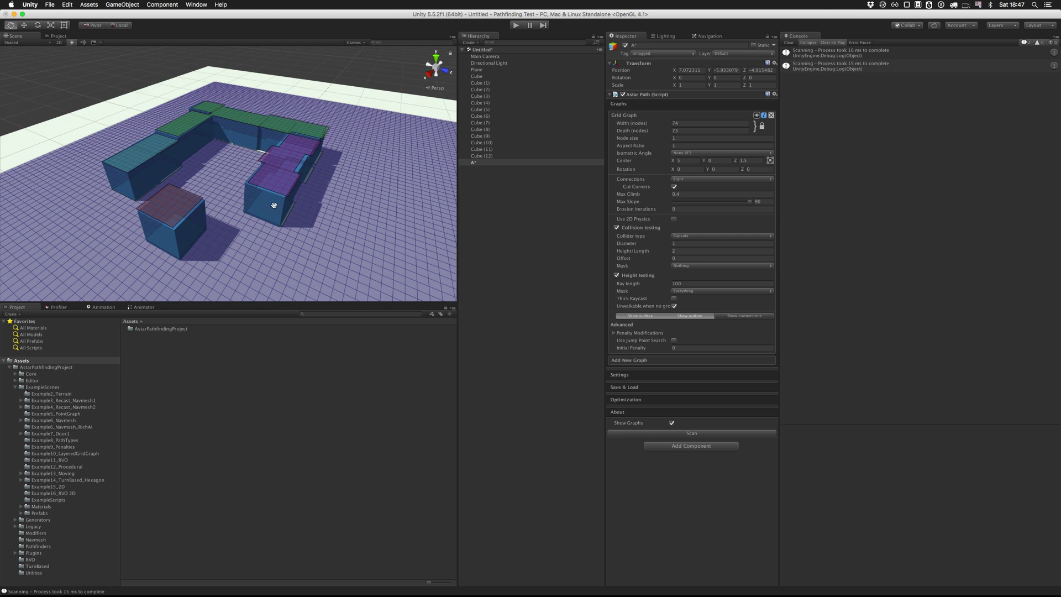
pyautogui.scroll(5, 275, 195)
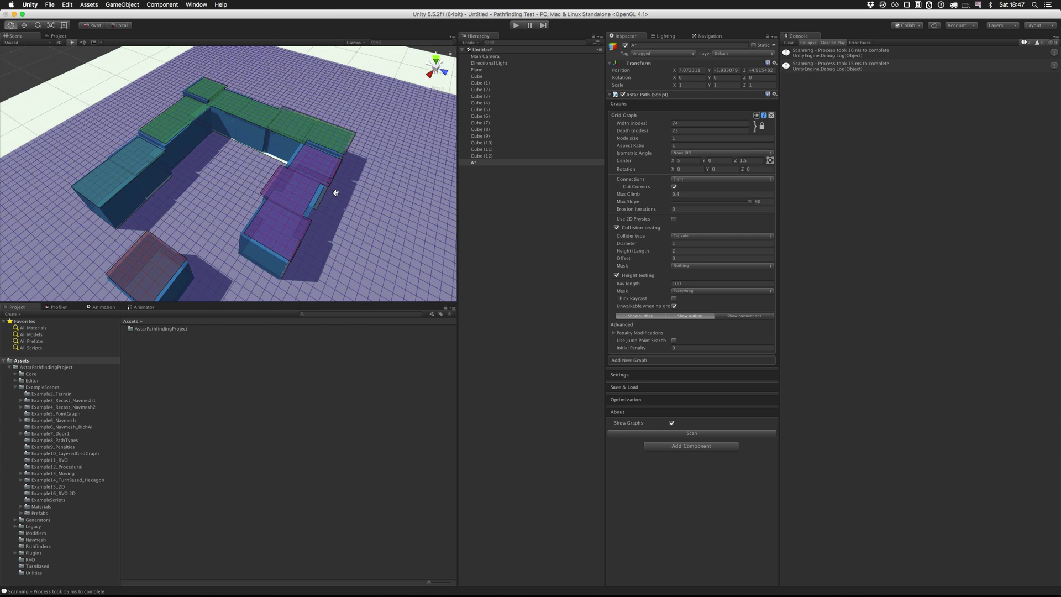
pyautogui.scroll(5, 334, 193)
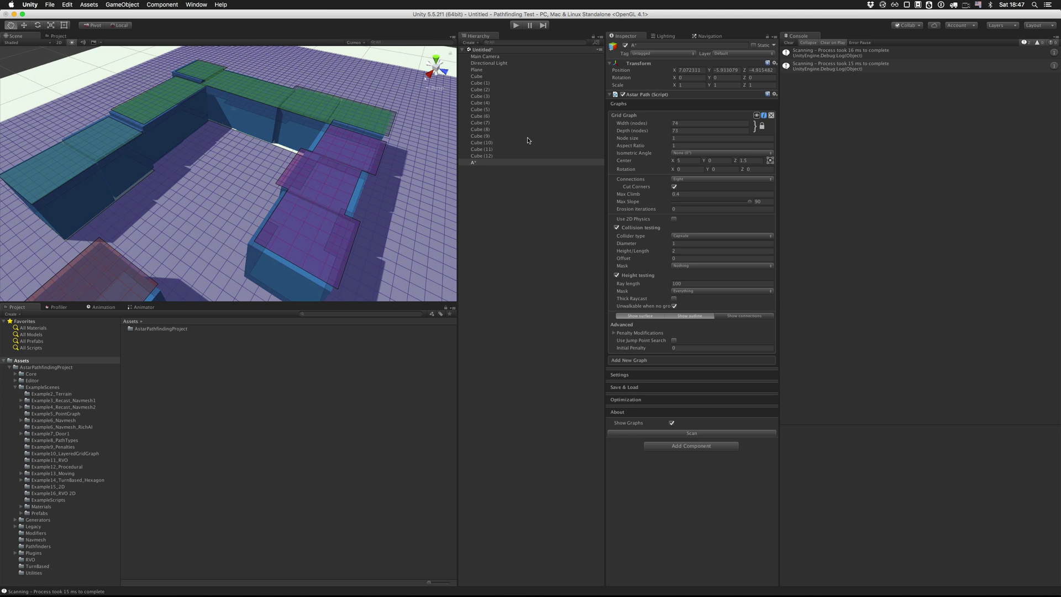
pyautogui.click(485, 129)
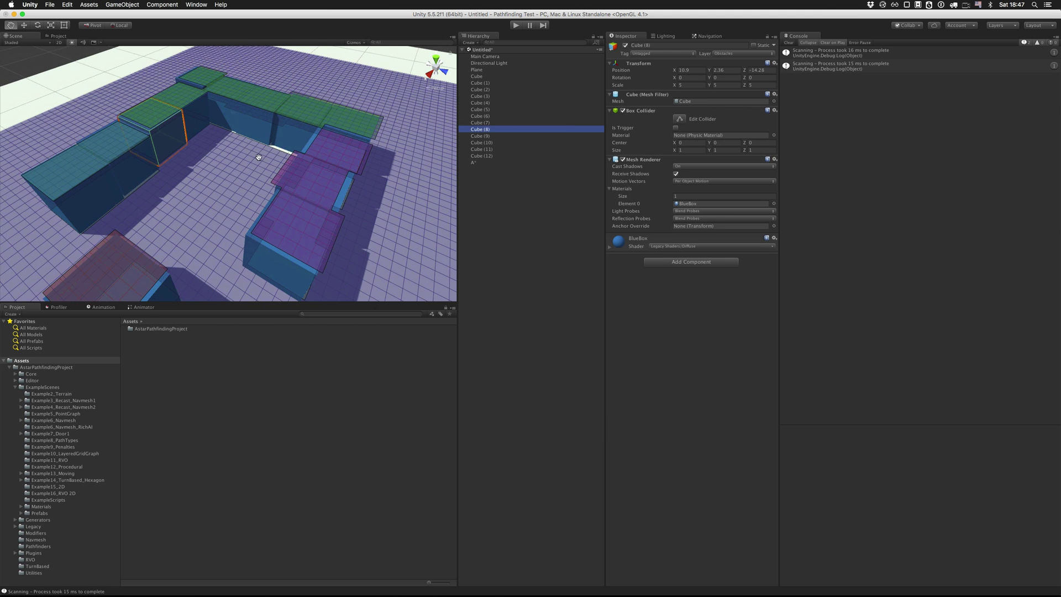
pyautogui.scroll(3, 293, 135)
pyautogui.moveTo(271, 144); pyautogui.dragTo(374, 167)
pyautogui.click(474, 163)
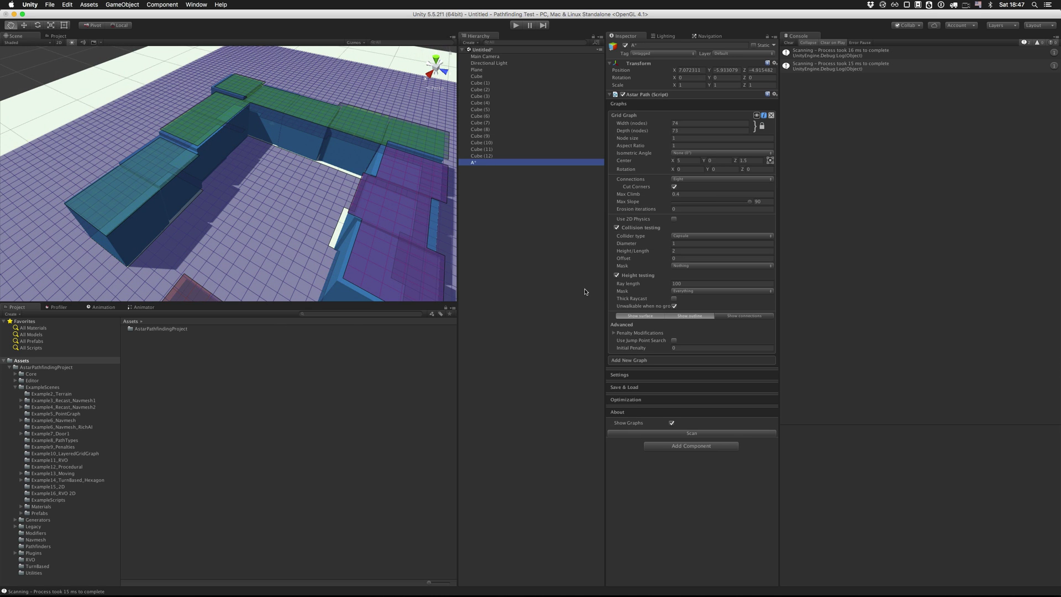
# Exclude the Obstacles layer from the grid graph's height testing mask, rescan the graph and view the ground around the cubes.
pyautogui.click(687, 290)
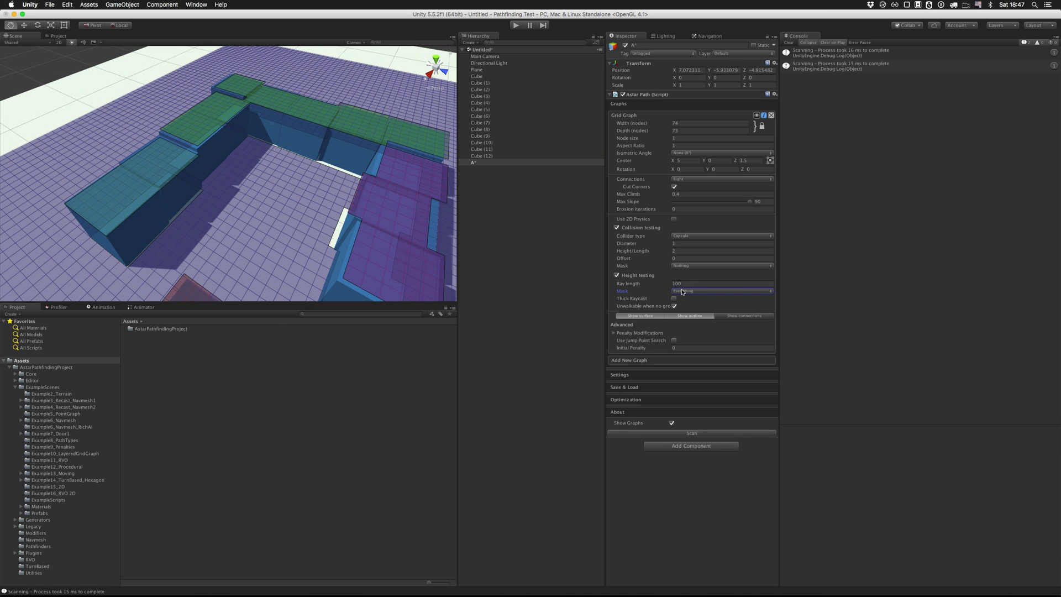
pyautogui.scroll(-1, 405, 200)
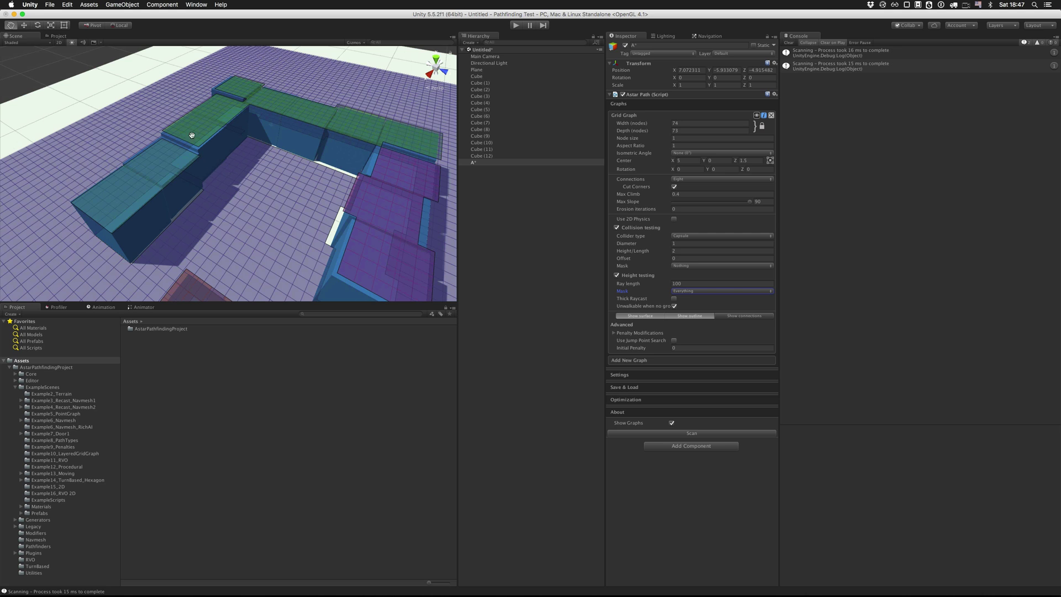
pyautogui.moveTo(249, 178); pyautogui.dragTo(265, 183, button='right')
pyautogui.click(702, 291)
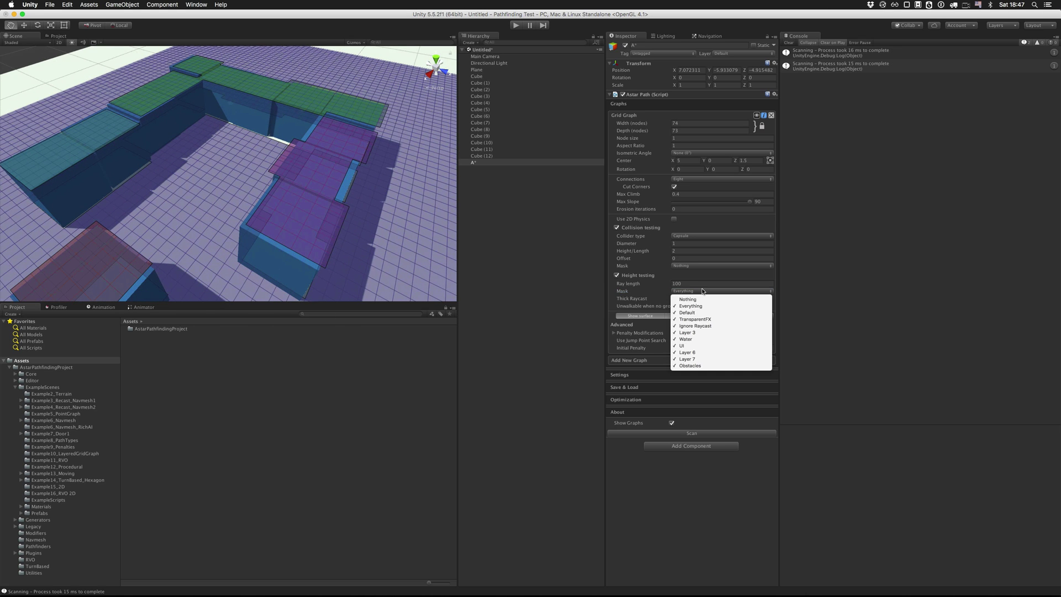
pyautogui.click(706, 365)
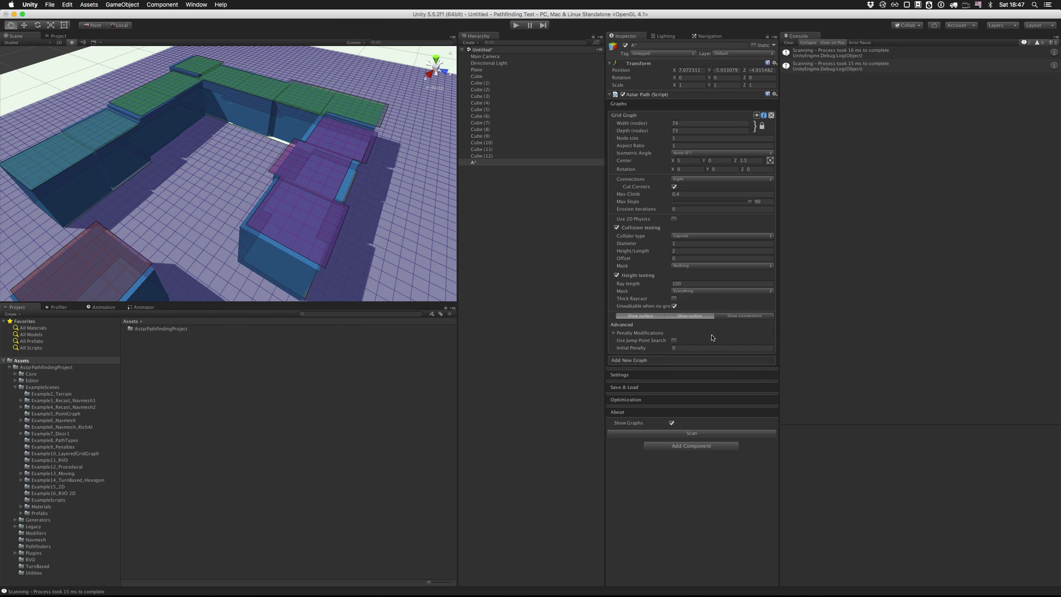
pyautogui.click(692, 433)
pyautogui.scroll(-4, 312, 183)
pyautogui.keyDown('alt'); pyautogui.moveTo(313, 182); pyautogui.dragTo(349, 146); pyautogui.keyUp('alt')
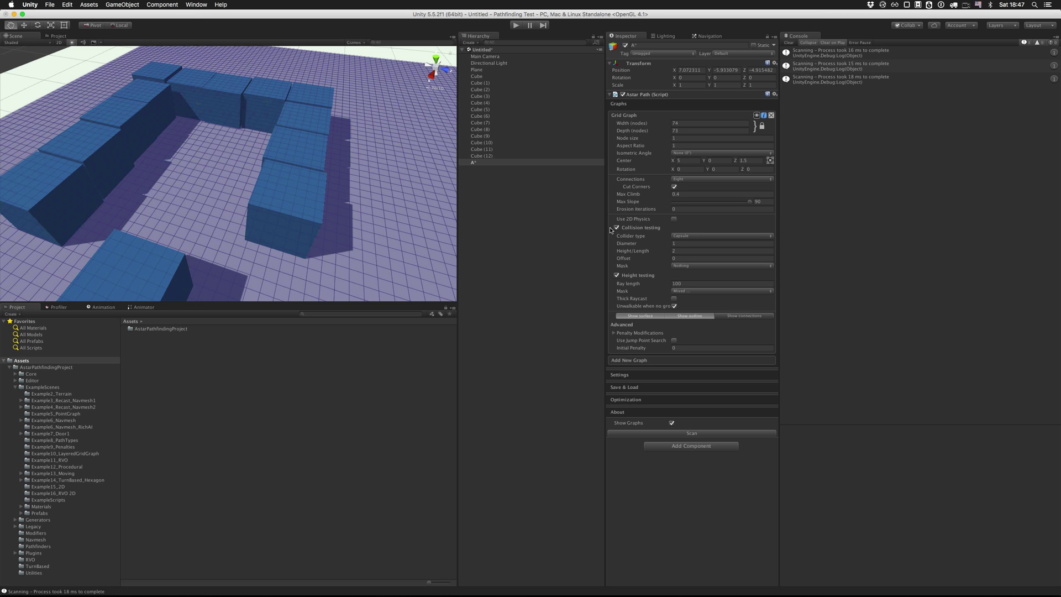
pyautogui.scroll(5, 391, 166)
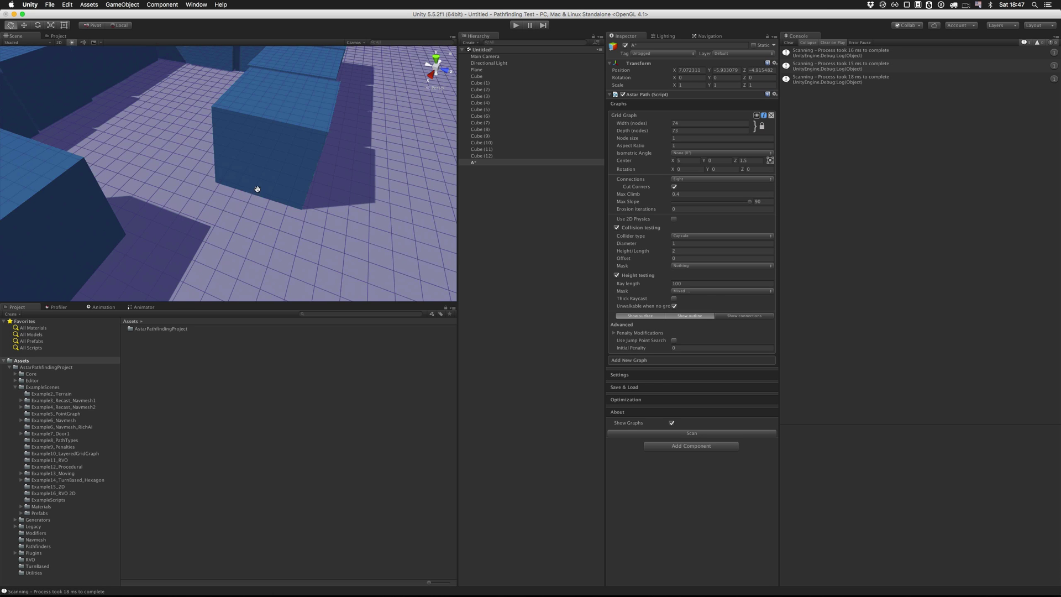
# Set the grid graph's collision testing mask to the Obstacles layer and rescan the graph.
pyautogui.scroll(2, 263, 201)
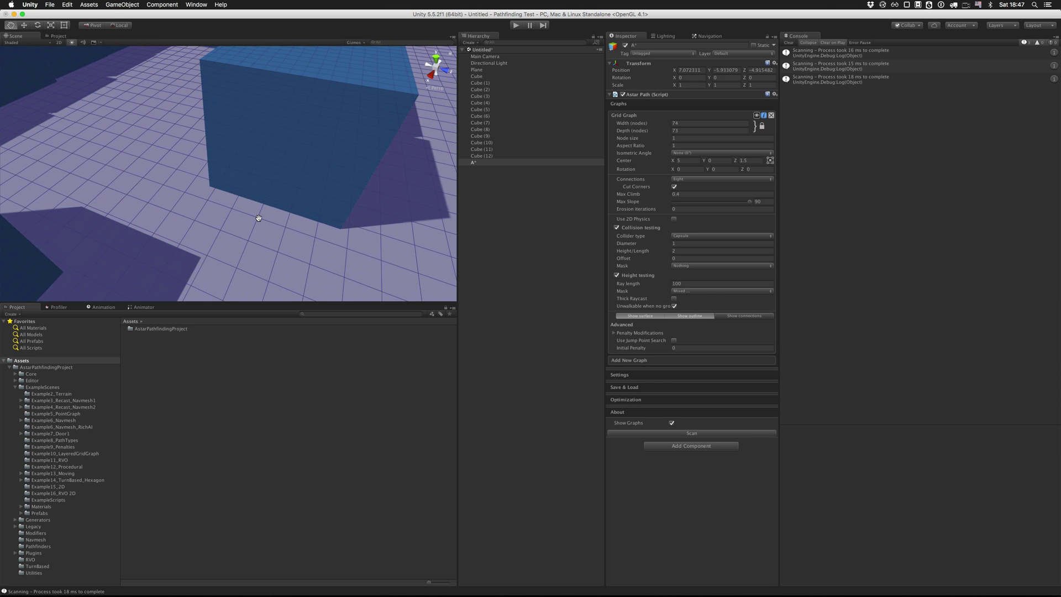
pyautogui.keyDown('alt'); pyautogui.moveTo(256, 220); pyautogui.dragTo(493, 261); pyautogui.keyUp('alt')
pyautogui.click(638, 266)
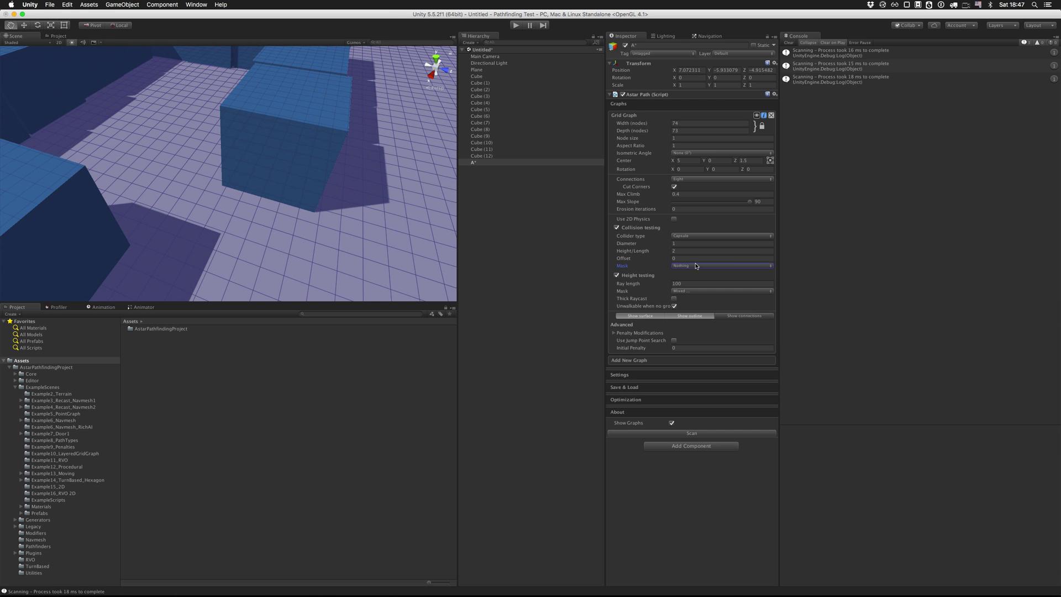
pyautogui.scroll(-3, 220, 181)
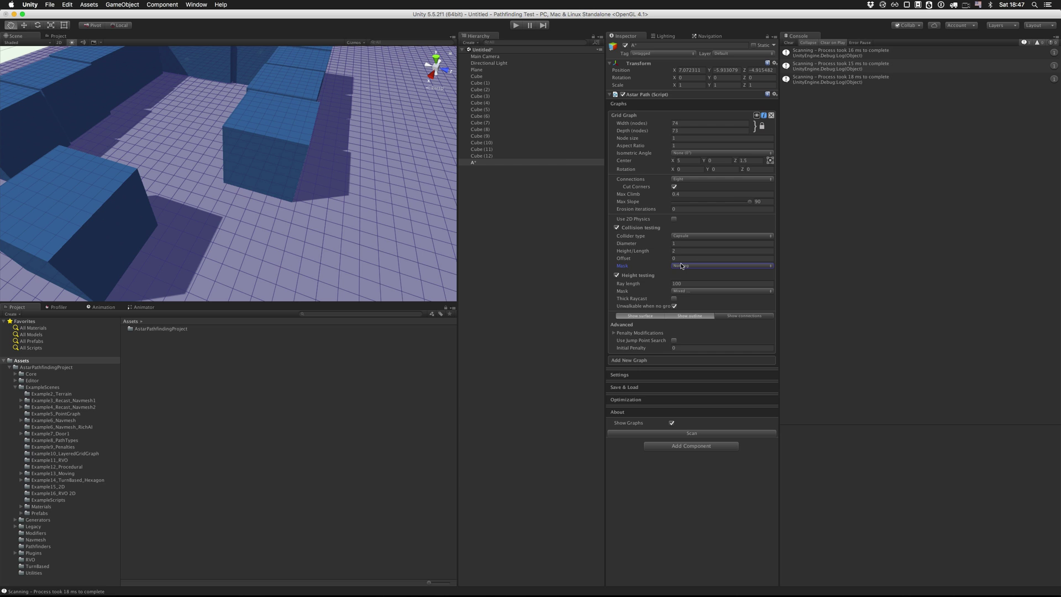
pyautogui.click(682, 265)
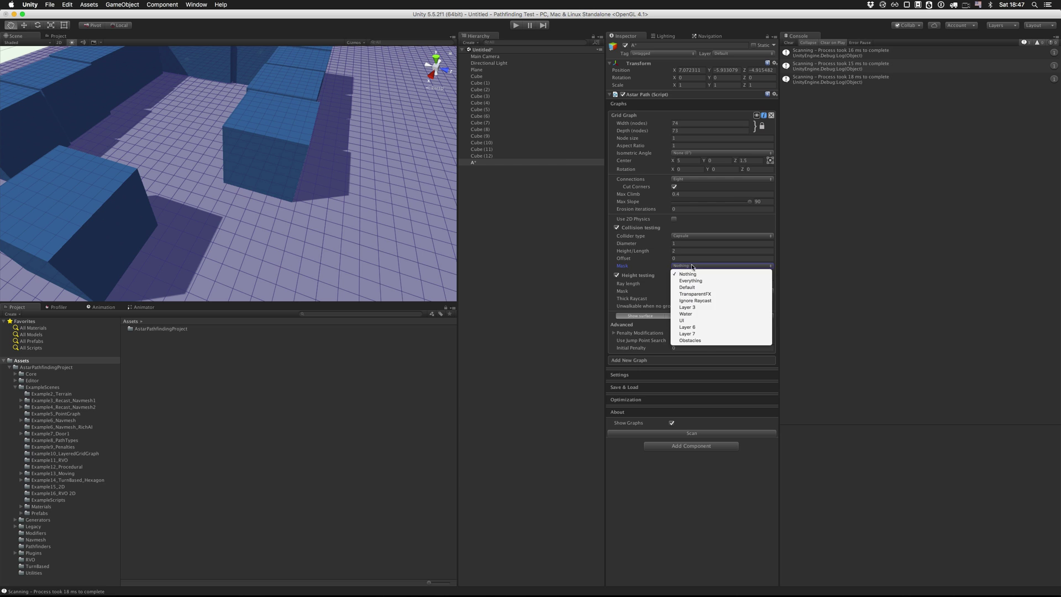
pyautogui.click(703, 341)
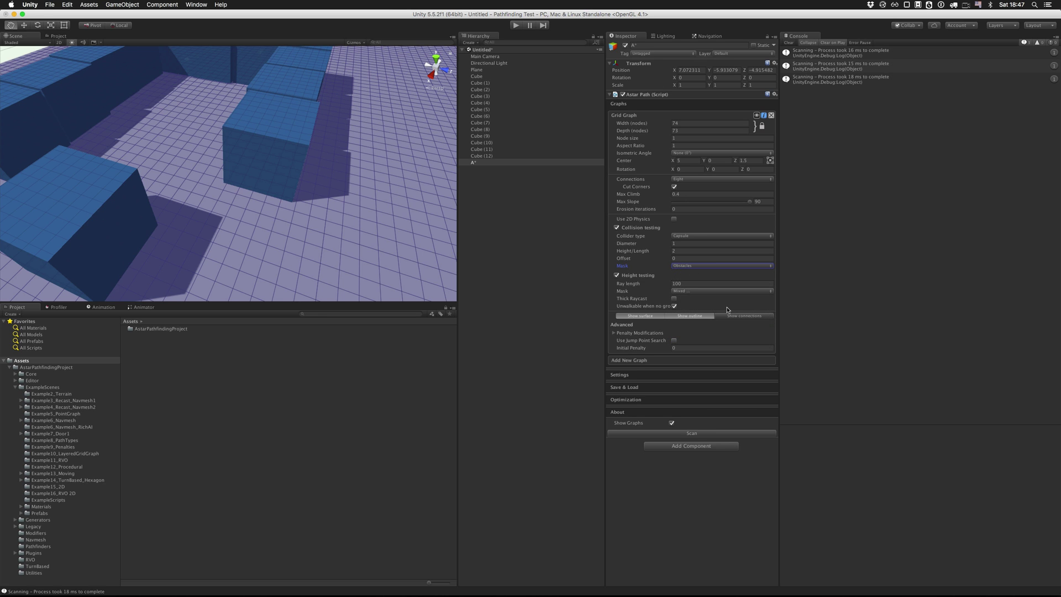
pyautogui.click(698, 436)
# Examine the unwalkable nodes around the bases of the cubes from close up and from a distance.
pyautogui.scroll(-5, 272, 168)
pyautogui.moveTo(269, 168); pyautogui.dragTo(411, 141)
pyautogui.scroll(4, 275, 194)
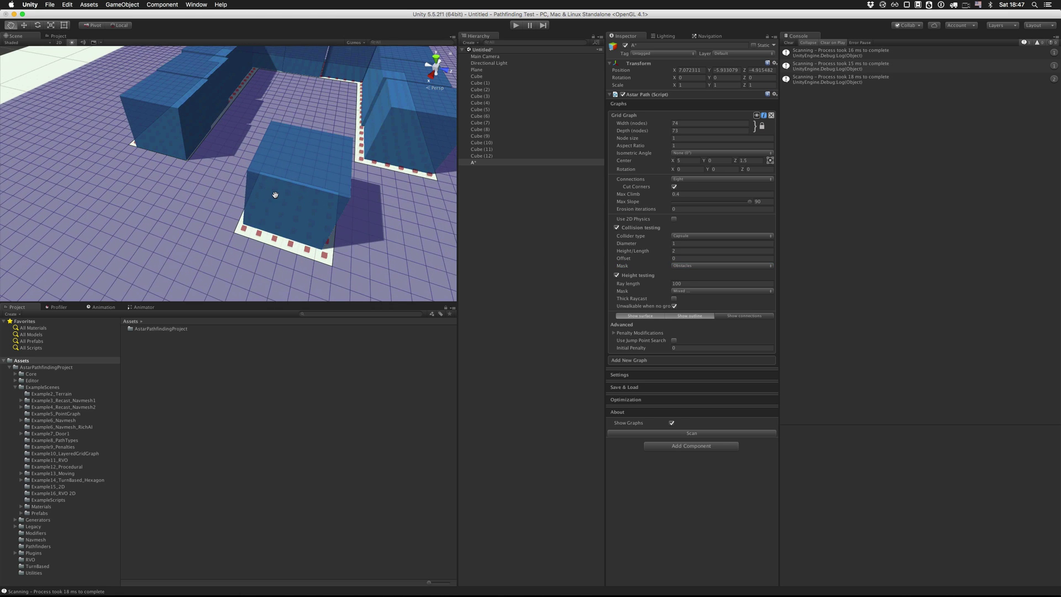
pyautogui.scroll(5, 275, 195)
pyautogui.moveTo(274, 194); pyautogui.dragTo(177, 193)
pyautogui.scroll(-5, 393, 155)
pyautogui.keyDown('alt'); pyautogui.moveTo(391, 159); pyautogui.dragTo(303, 185); pyautogui.keyUp('alt')
pyautogui.scroll(5, 299, 189)
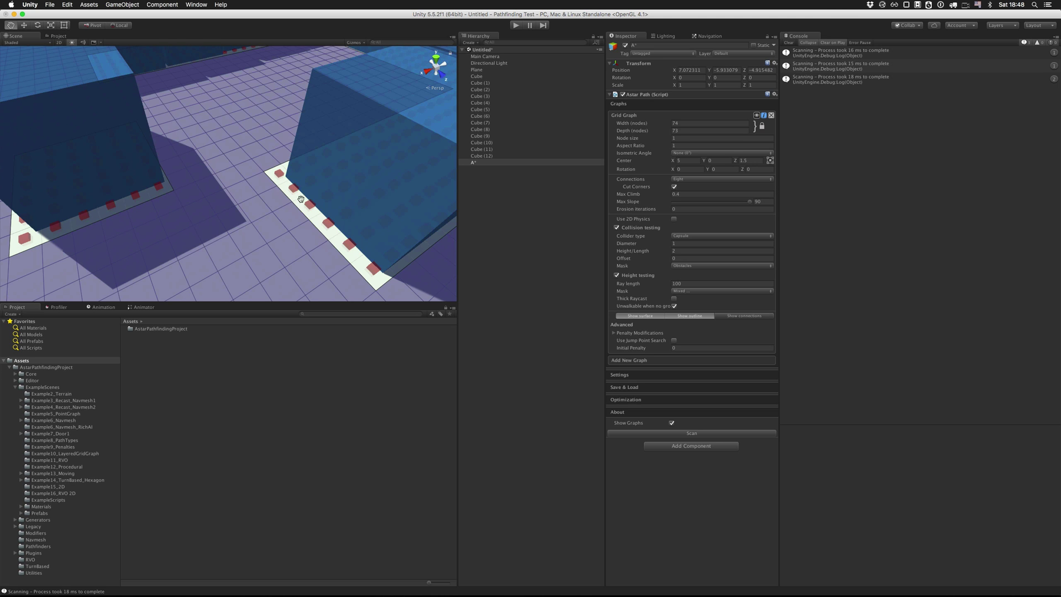
pyautogui.scroll(-10, 303, 189)
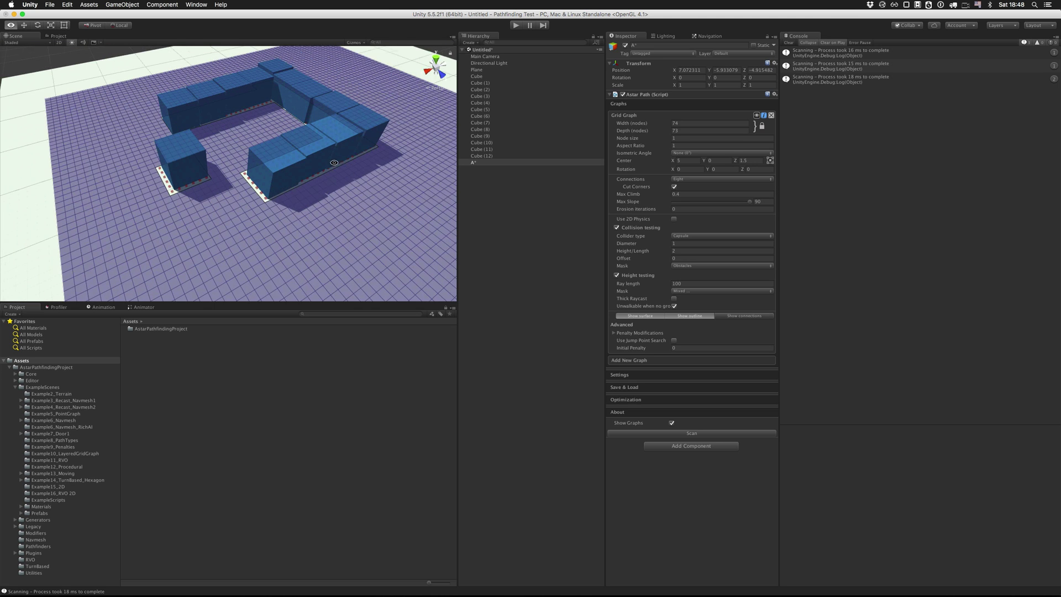
pyautogui.moveTo(313, 172); pyautogui.dragTo(232, 194)
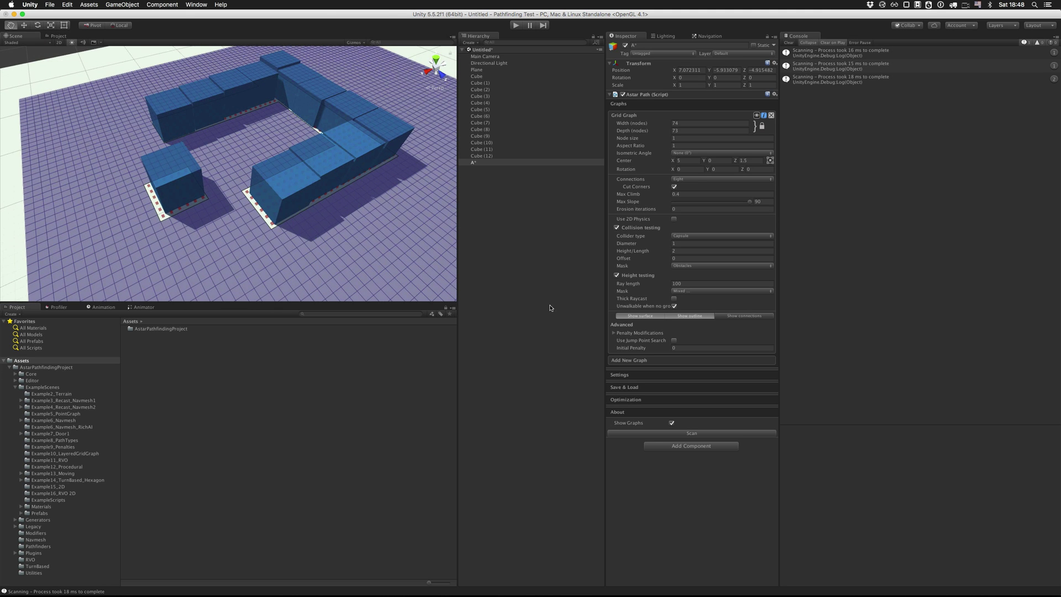
# Set the grid graph's collision testing diameter to 2 and rescan the graph.
pyautogui.click(679, 244)
pyautogui.scroll(10, 303, 183)
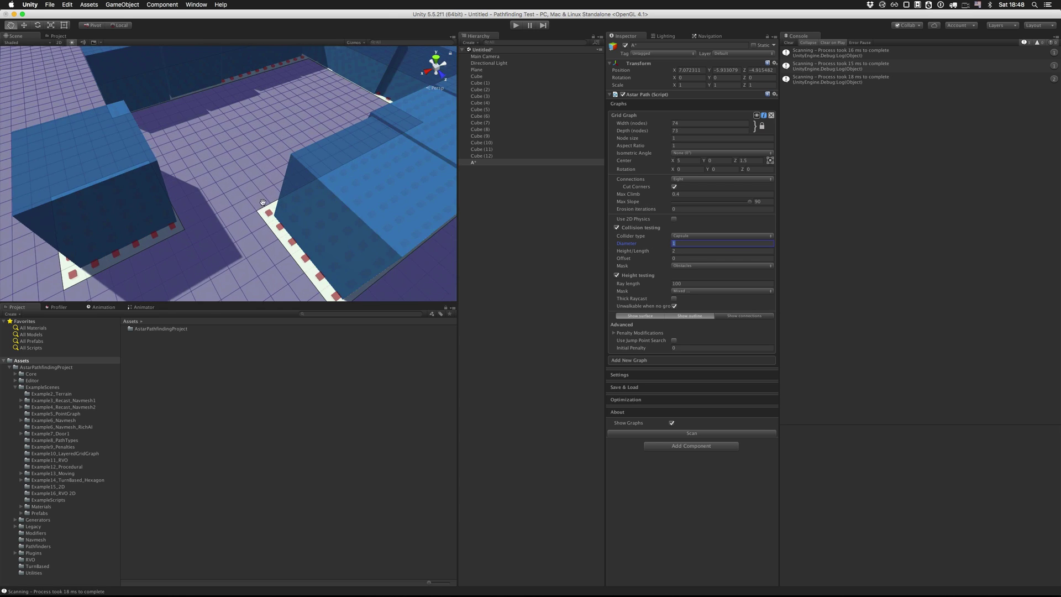
pyautogui.moveTo(266, 227); pyautogui.dragTo(269, 208)
pyautogui.scroll(4, 269, 208)
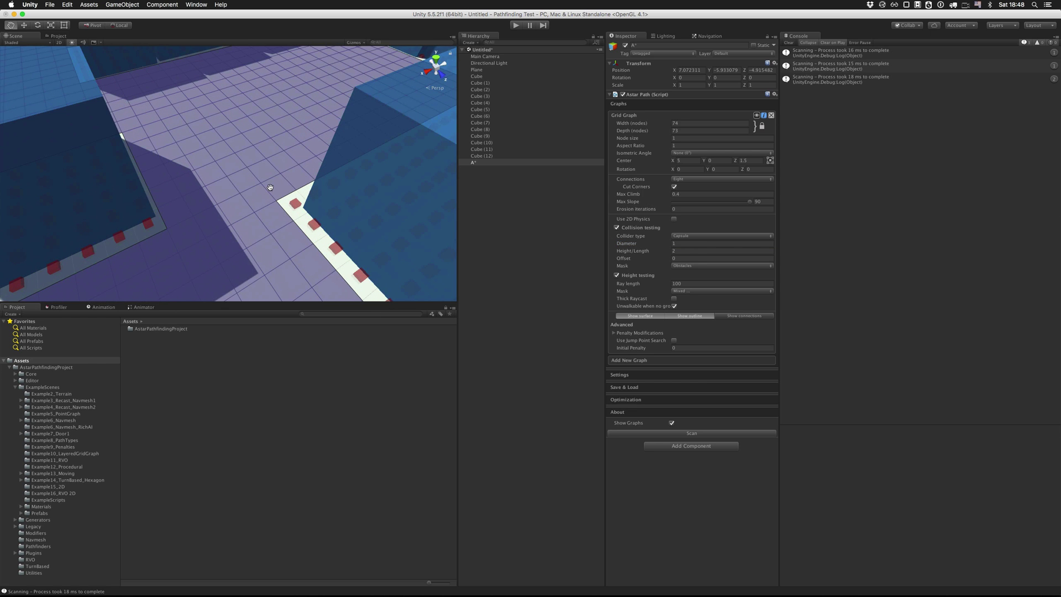
pyautogui.scroll(2, 279, 178)
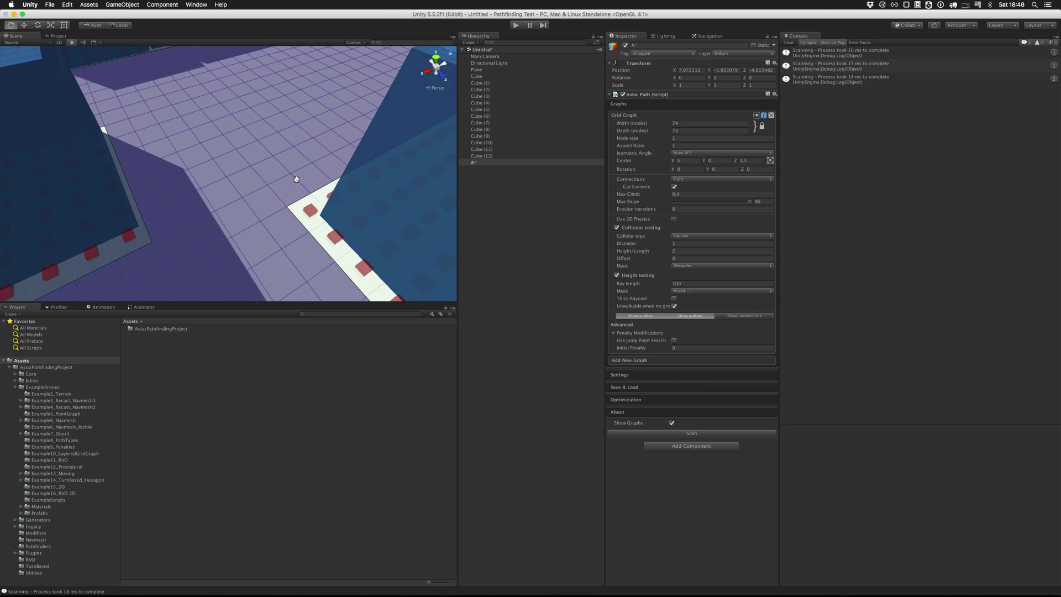
pyautogui.click(679, 244)
pyautogui.click(642, 253)
pyautogui.scroll(-5, 298, 193)
pyautogui.scroll(4, 313, 208)
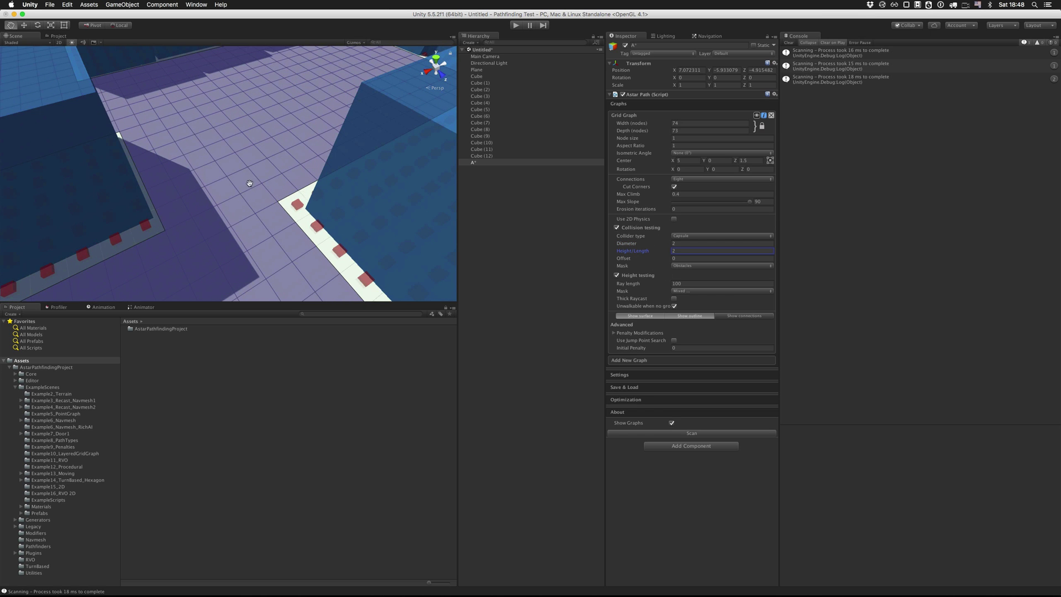
pyautogui.click(666, 139)
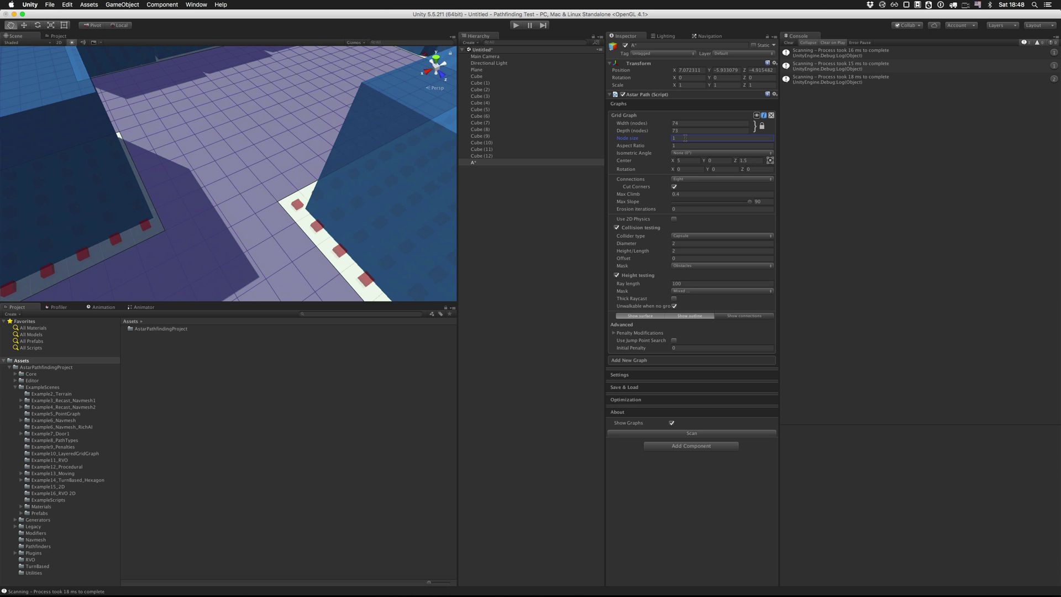
pyautogui.click(639, 243)
pyautogui.scroll(-10, 292, 187)
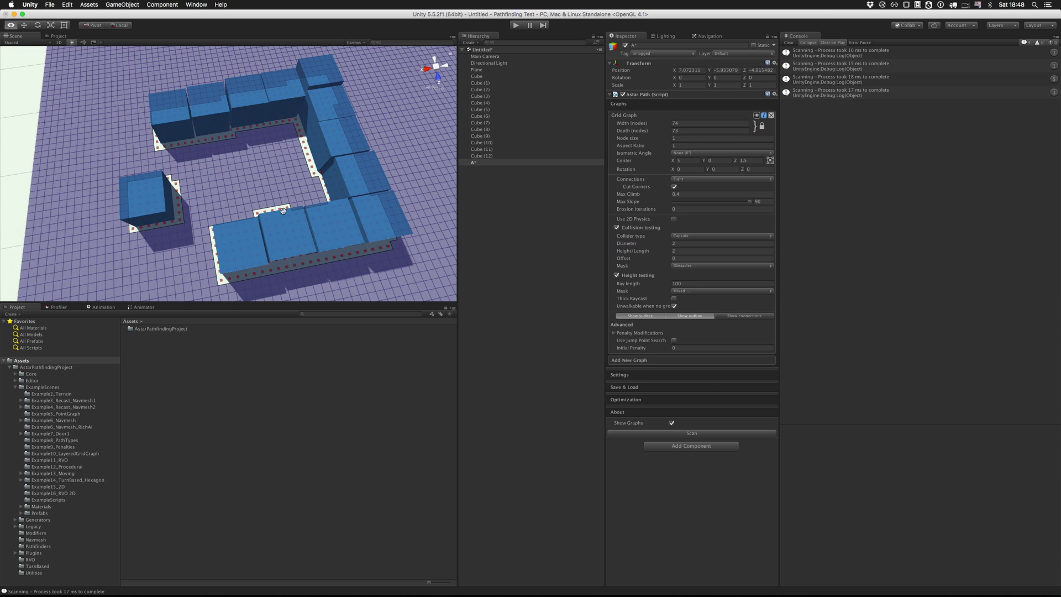
pyautogui.keyDown('alt'); pyautogui.moveTo(277, 215); pyautogui.dragTo(319, 156); pyautogui.keyUp('alt')
# Create an empty game object named AI and place it on the open ground in front of the cubes.
pyautogui.click(507, 198)
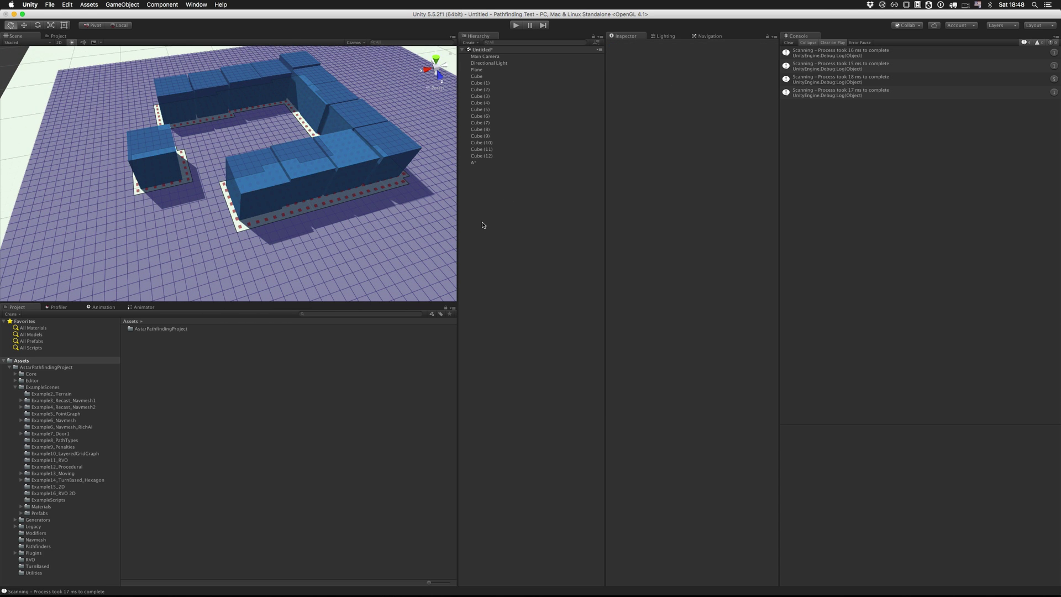
pyautogui.click(130, 4)
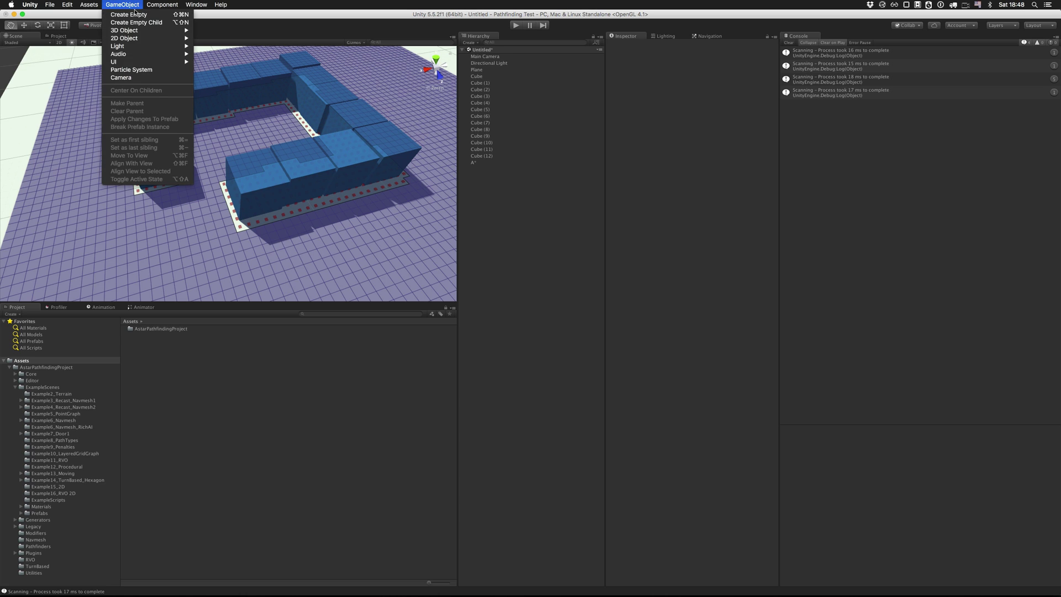
pyautogui.click(139, 16)
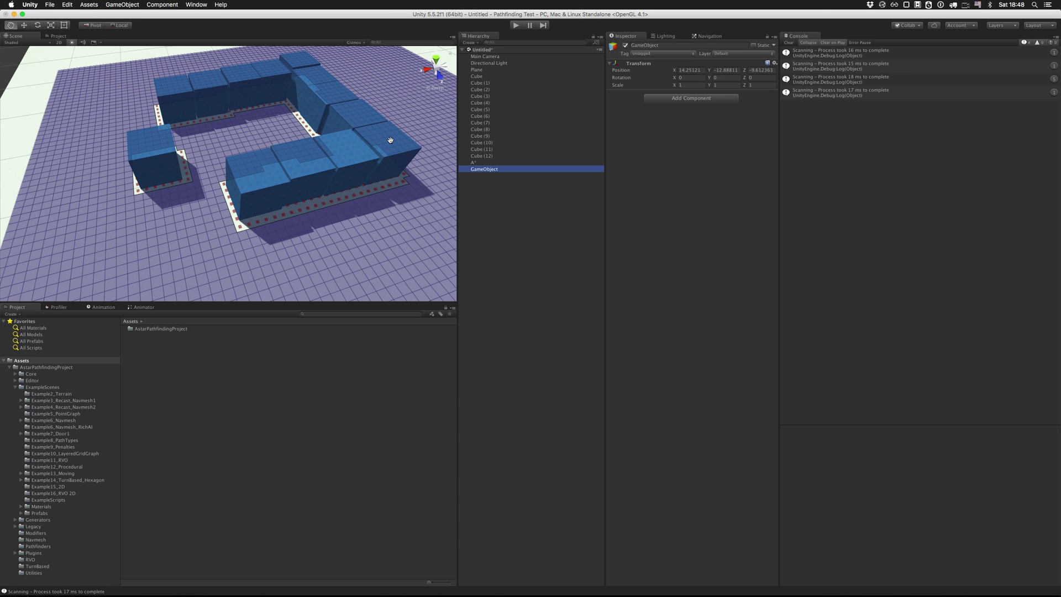
pyautogui.write('A')
pyautogui.press('Return')
pyautogui.keyDown('alt'); pyautogui.moveTo(391, 140); pyautogui.dragTo(299, 88); pyautogui.keyUp('alt')
pyautogui.moveTo(228, 142); pyautogui.dragTo(334, 199)
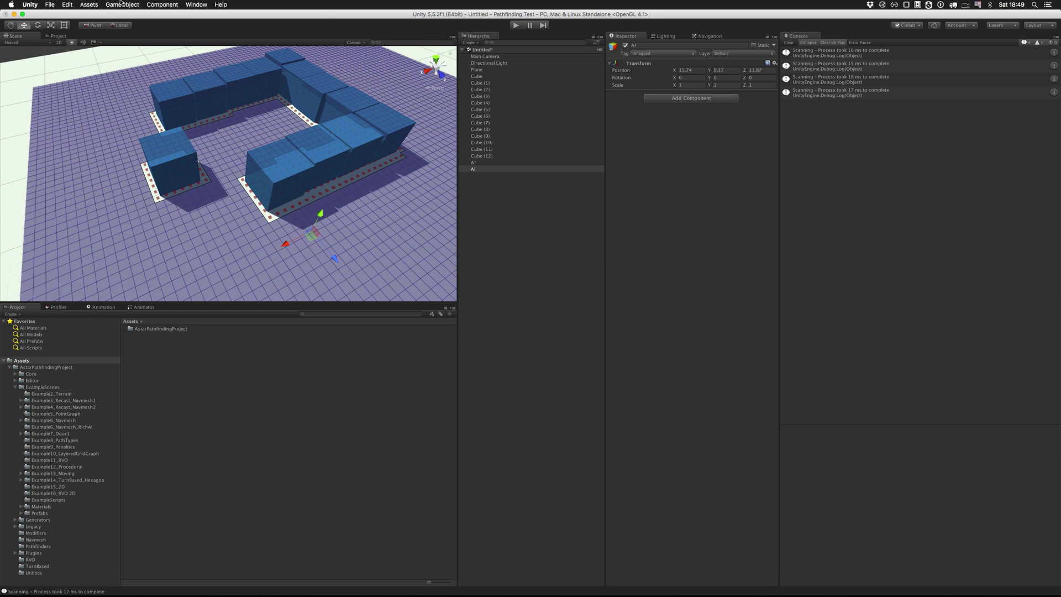
# Create a cylinder and make it a child of the AI object.
pyautogui.click(123, 4)
pyautogui.moveTo(176, 31)
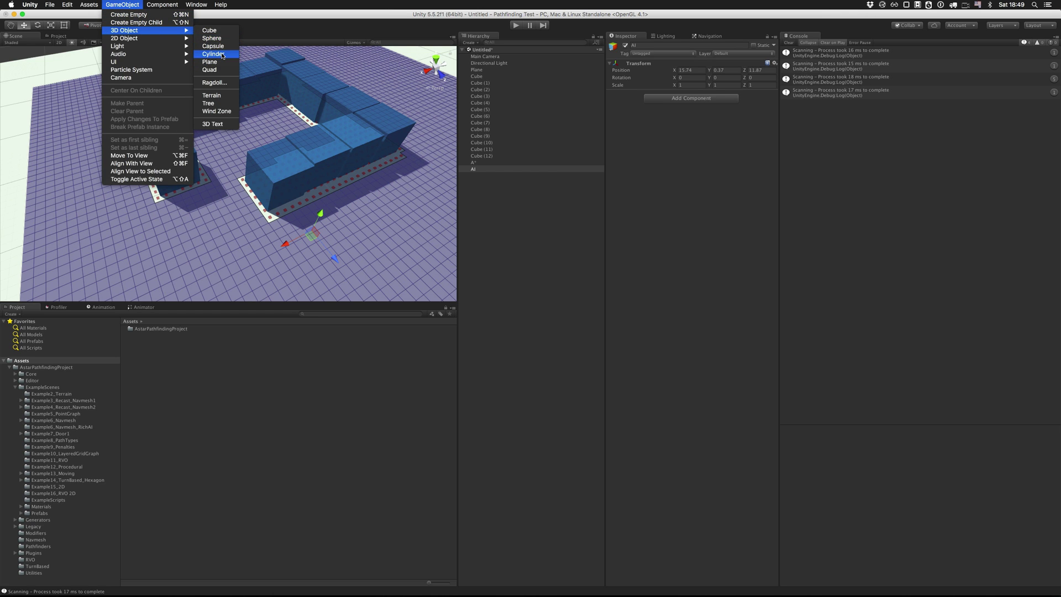
pyautogui.click(212, 53)
pyautogui.moveTo(487, 176); pyautogui.dragTo(487, 170)
pyautogui.click(482, 169)
pyautogui.press('f')
pyautogui.scroll(-15, 295, 192)
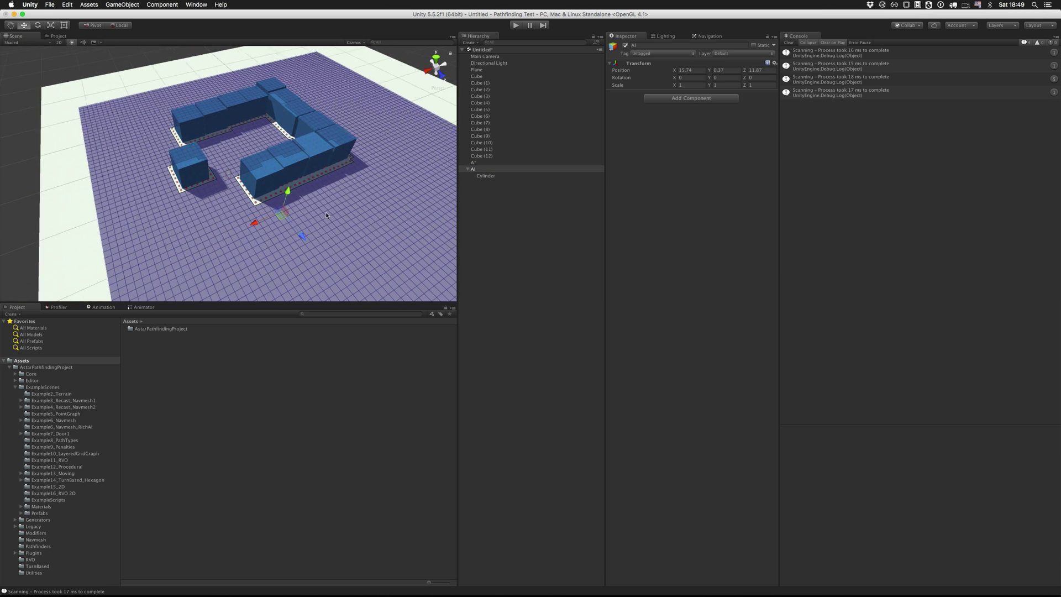
pyautogui.scroll(4, 337, 200)
pyautogui.keyDown('alt'); pyautogui.moveTo(324, 211); pyautogui.dragTo(509, 197); pyautogui.keyUp('alt')
# Set the child cylinder's position to X 0, Y 0, Z 0.
pyautogui.click(500, 177)
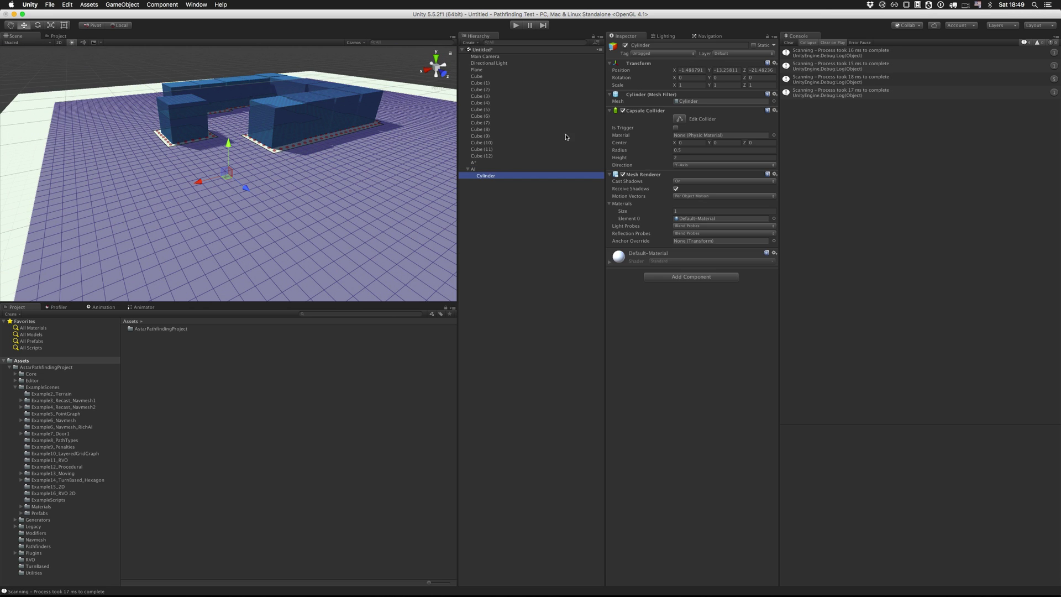
pyautogui.click(696, 68)
pyautogui.write('0')
pyautogui.press('Tab')
pyautogui.write('0')
pyautogui.press('Tab')
pyautogui.write('0')
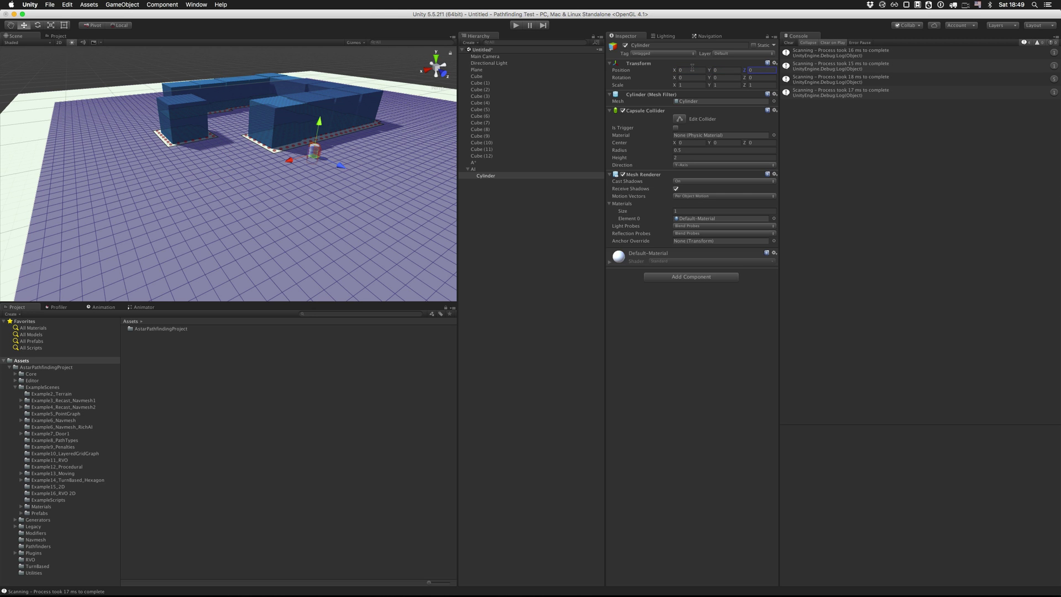
# Lower the AI object to ground level, about Y -0.009, and raise its child cylinder until its base rests on the ground.
pyautogui.write('f')
pyautogui.scroll(-3, 296, 174)
pyautogui.keyDown('alt'); pyautogui.moveTo(294, 180); pyautogui.dragTo(346, 152); pyautogui.keyUp('alt')
pyautogui.click(477, 169)
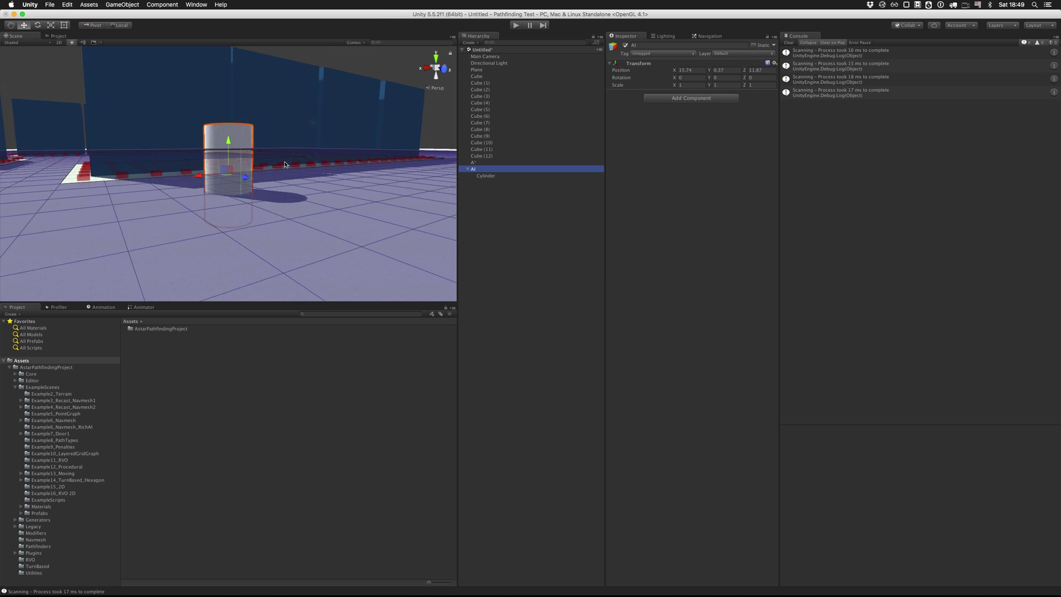
pyautogui.scroll(2, 231, 142)
pyautogui.moveTo(231, 141); pyautogui.dragTo(216, 190)
pyautogui.scroll(2, 214, 194)
pyautogui.click(478, 177)
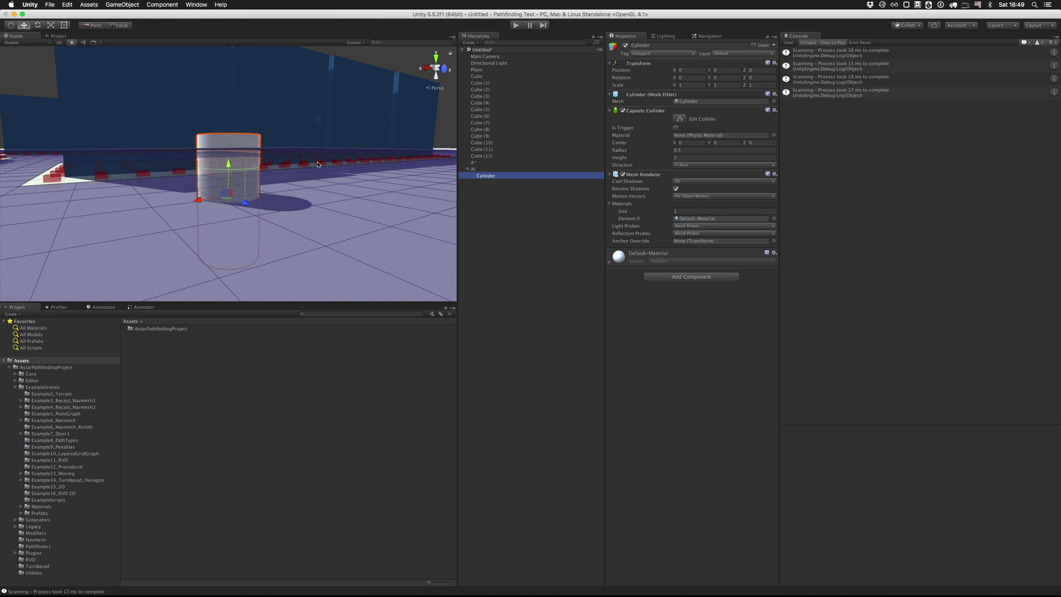
pyautogui.moveTo(231, 168); pyautogui.dragTo(266, 129)
pyautogui.click(494, 170)
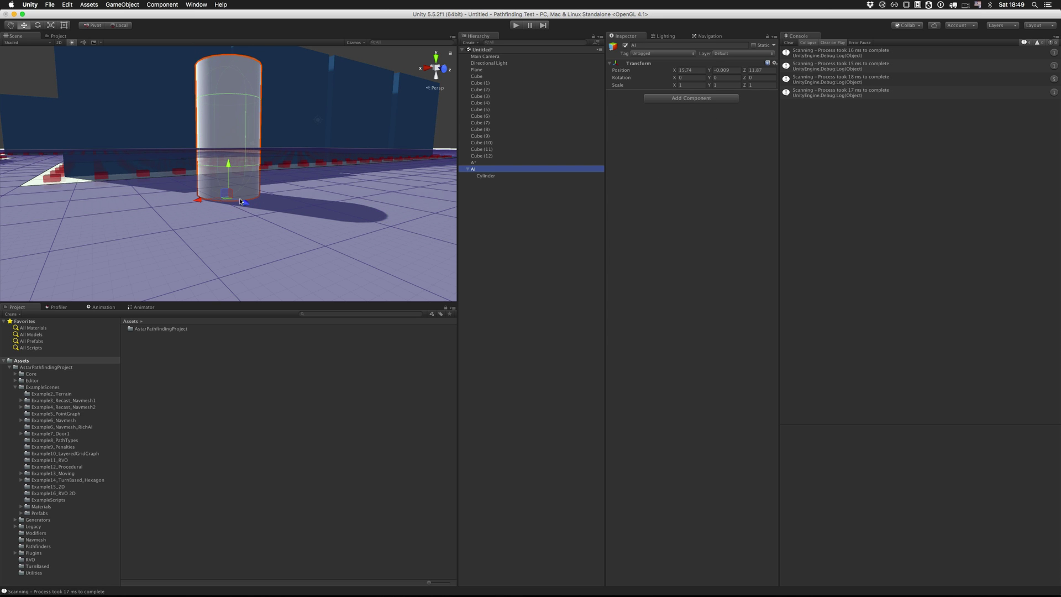
# Check the cylinder's placement on the ground beside the cubes from several angles and distances.
pyautogui.keyDown('alt'); pyautogui.moveTo(226, 193); pyautogui.dragTo(221, 100); pyautogui.keyUp('alt')
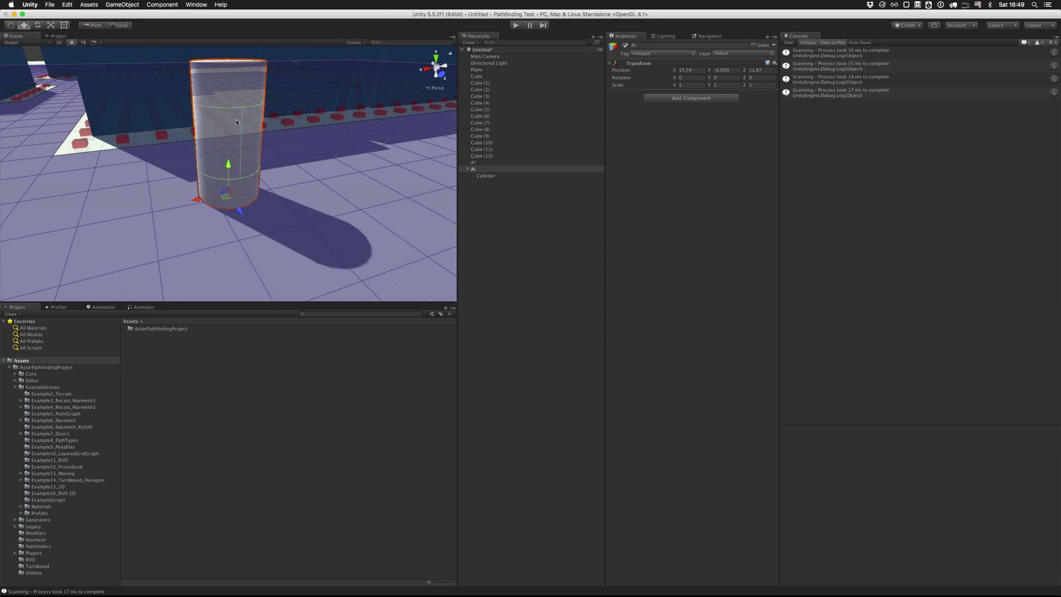
pyautogui.scroll(-4, 242, 142)
pyautogui.scroll(5, 243, 145)
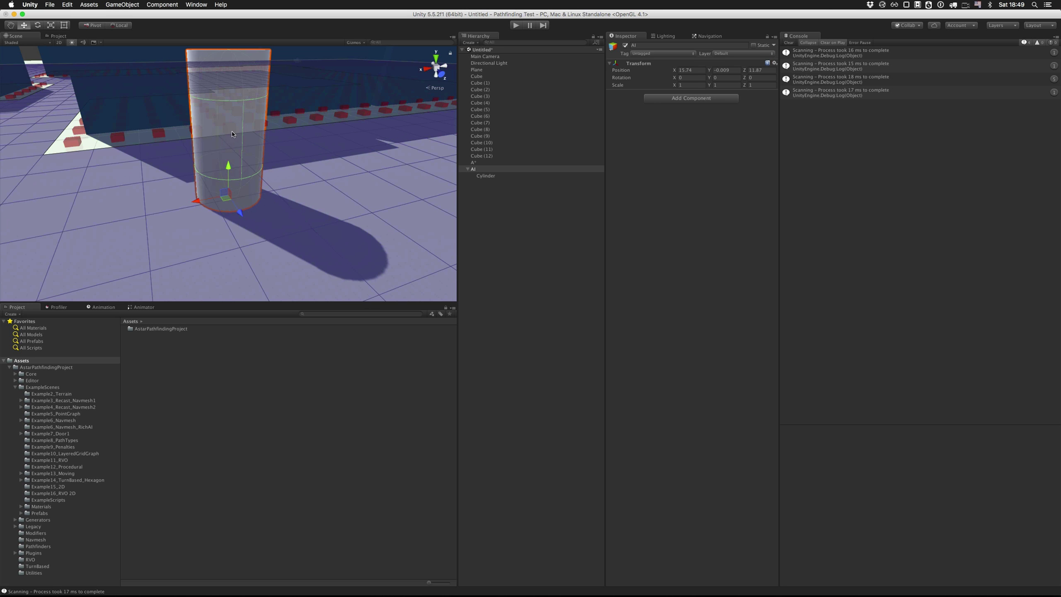
pyautogui.scroll(-6, 230, 137)
pyautogui.scroll(4, 230, 138)
pyautogui.keyDown('alt'); pyautogui.moveTo(230, 137); pyautogui.dragTo(260, 182); pyautogui.keyUp('alt')
pyautogui.scroll(-6, 171, 161)
pyautogui.scroll(-2, 260, 182)
pyautogui.moveTo(260, 183); pyautogui.dragTo(287, 182, button='middle')
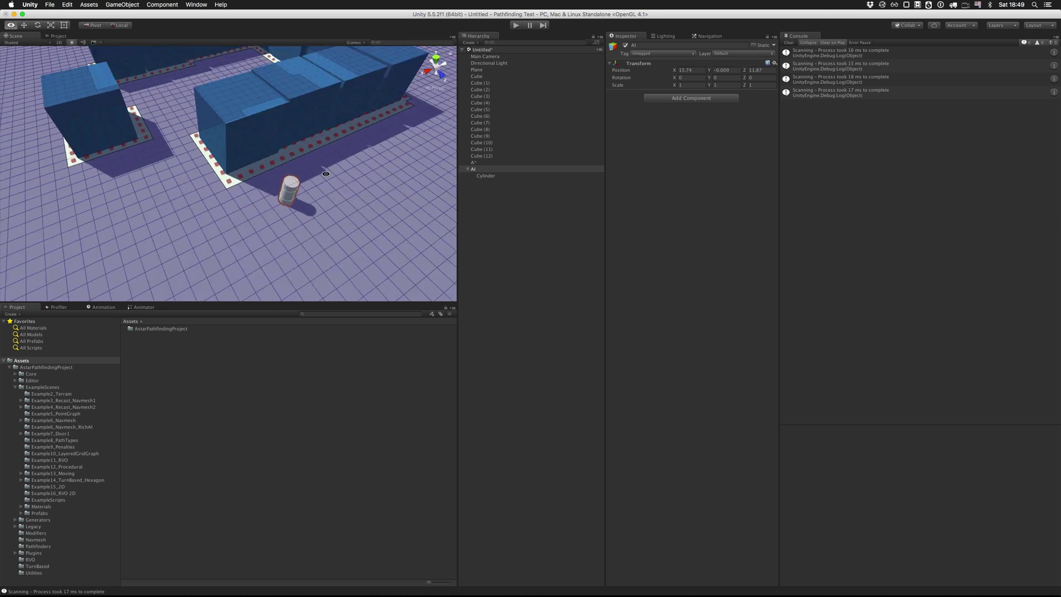
pyautogui.scroll(-5, 329, 169)
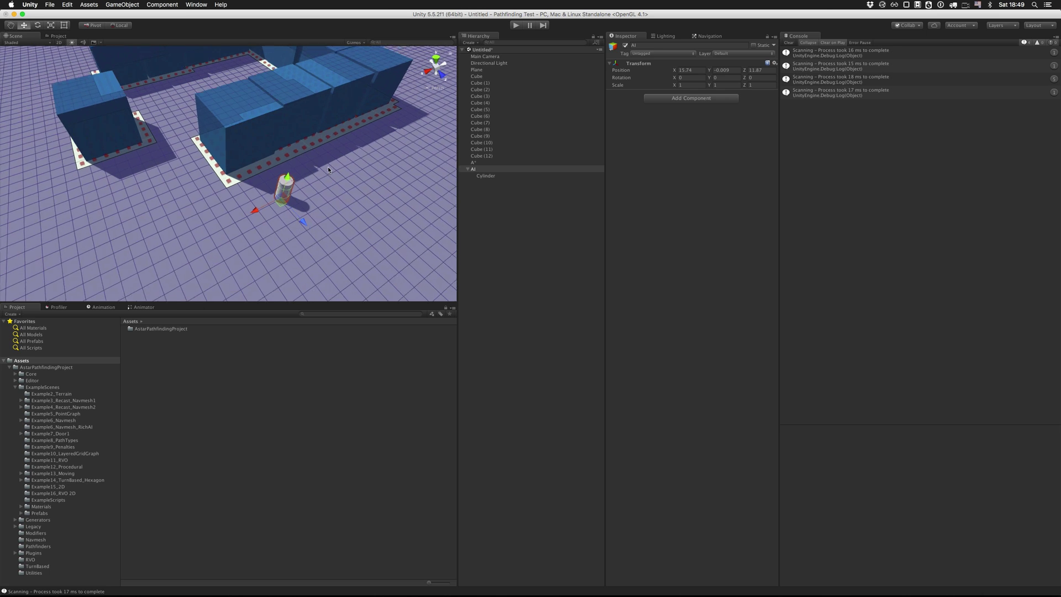
# Add the AI Path component to the AI object and view the object beside the cubes.
pyautogui.click(662, 101)
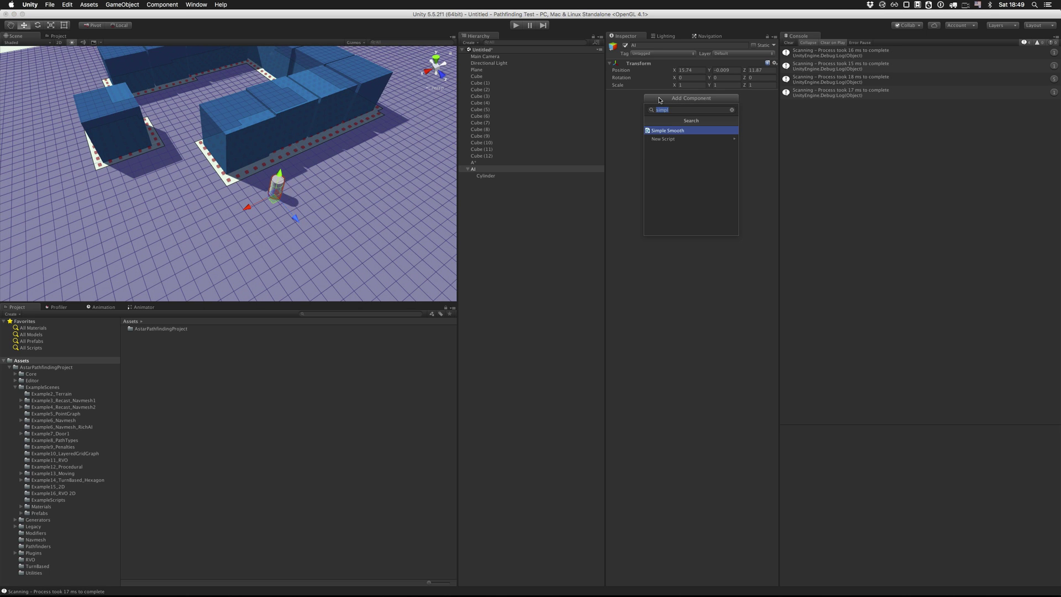
pyautogui.write('aipath')
pyautogui.click(667, 133)
pyautogui.keyDown('alt'); pyautogui.moveTo(379, 213); pyautogui.dragTo(184, 232); pyautogui.keyUp('alt')
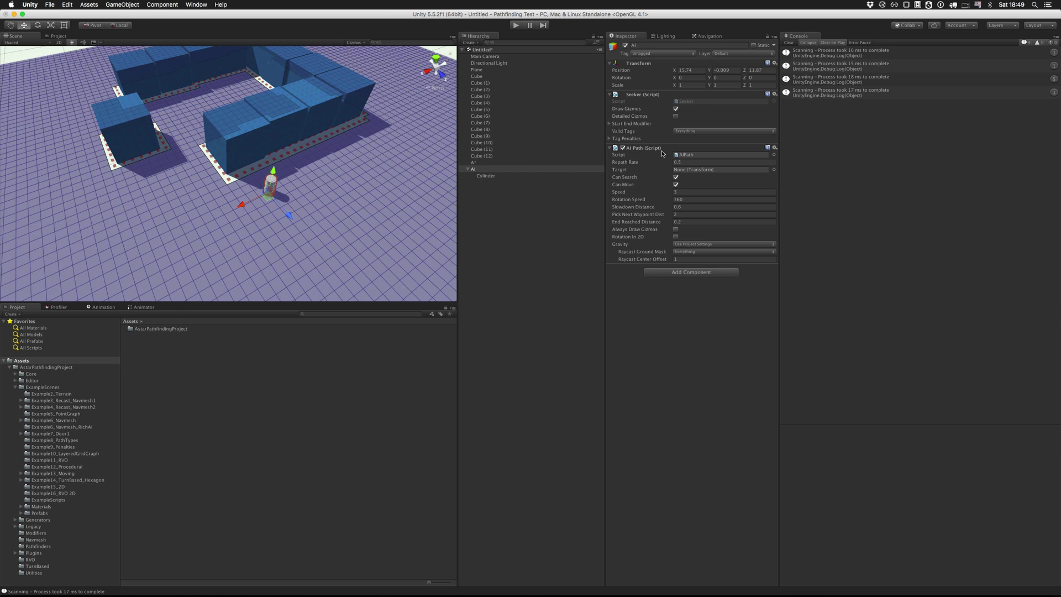
pyautogui.scroll(2, 361, 191)
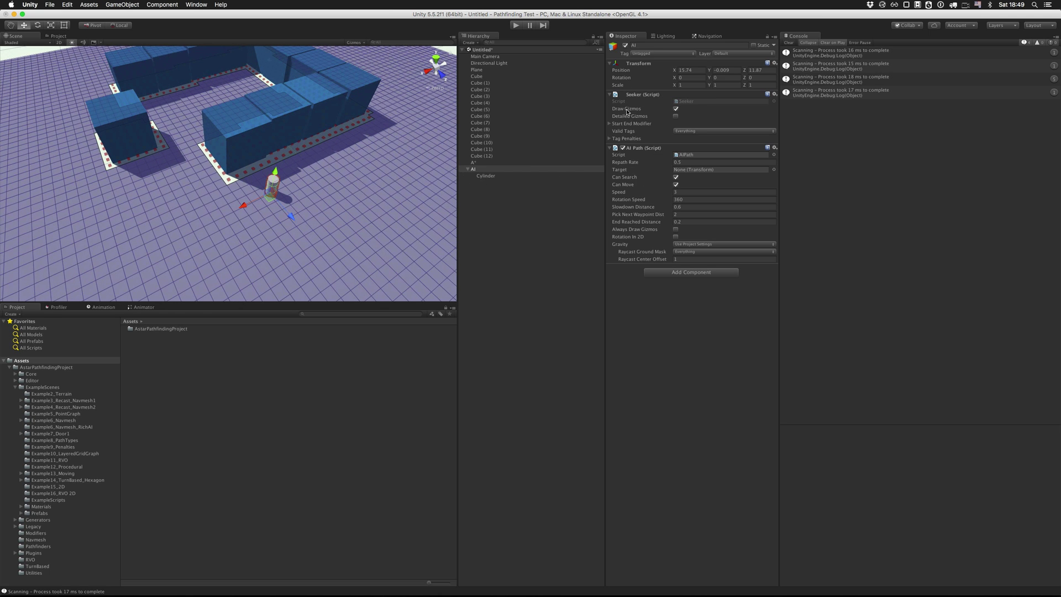
pyautogui.scroll(3, 334, 171)
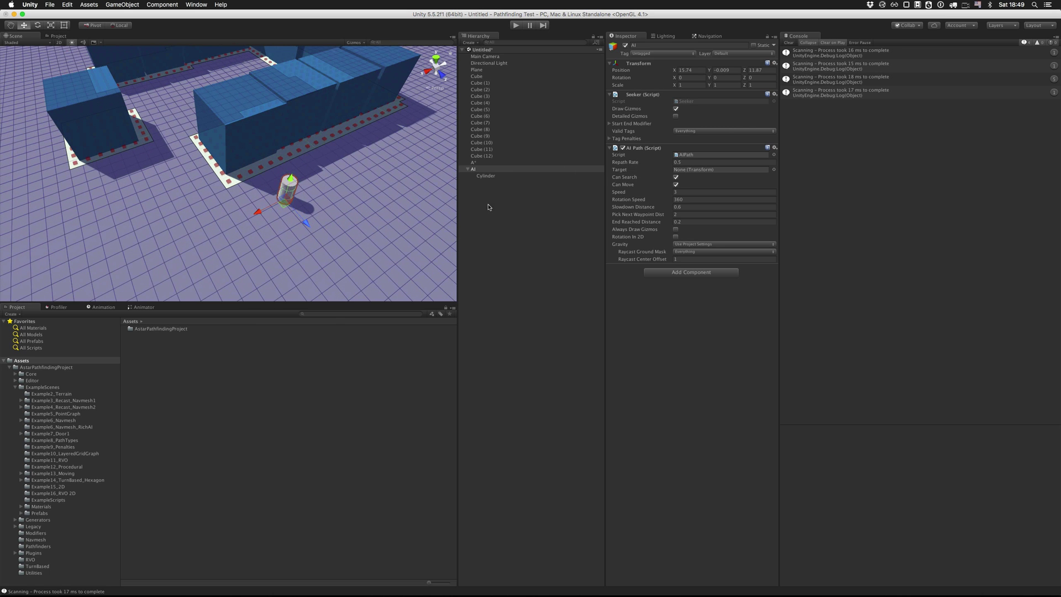
pyautogui.scroll(-2, 368, 222)
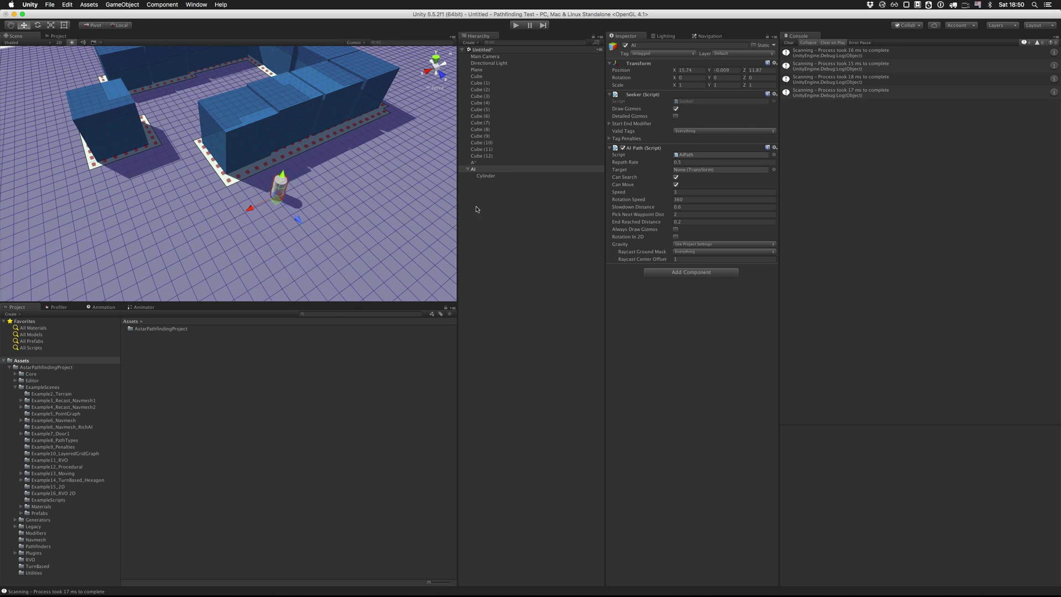
# Examine the AI Path component's settings, including Target, against the A* object's grid graph and the surrounding scene.
pyautogui.scroll(-3, 316, 222)
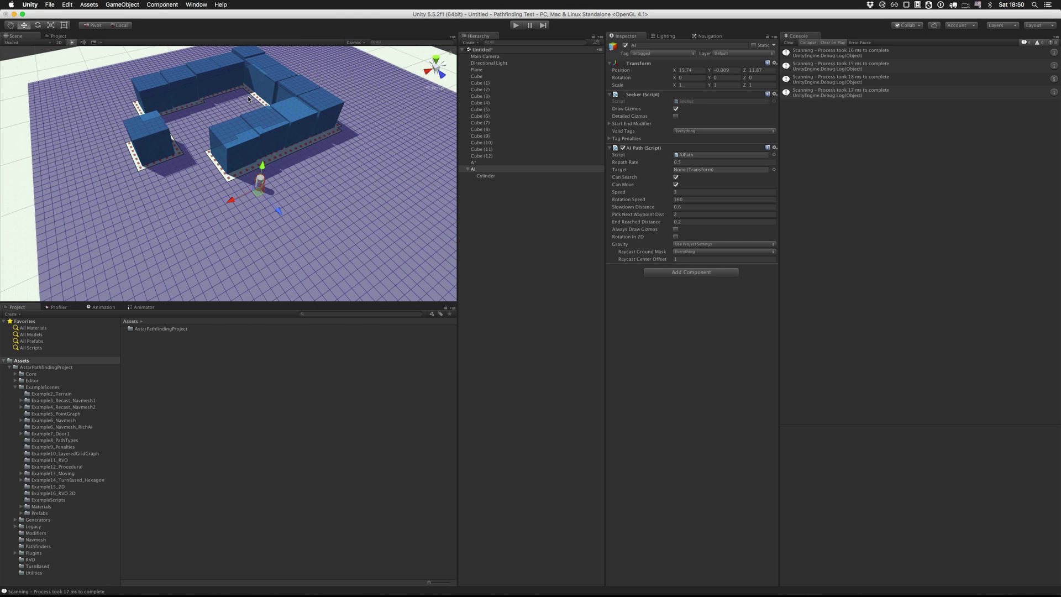
pyautogui.click(475, 162)
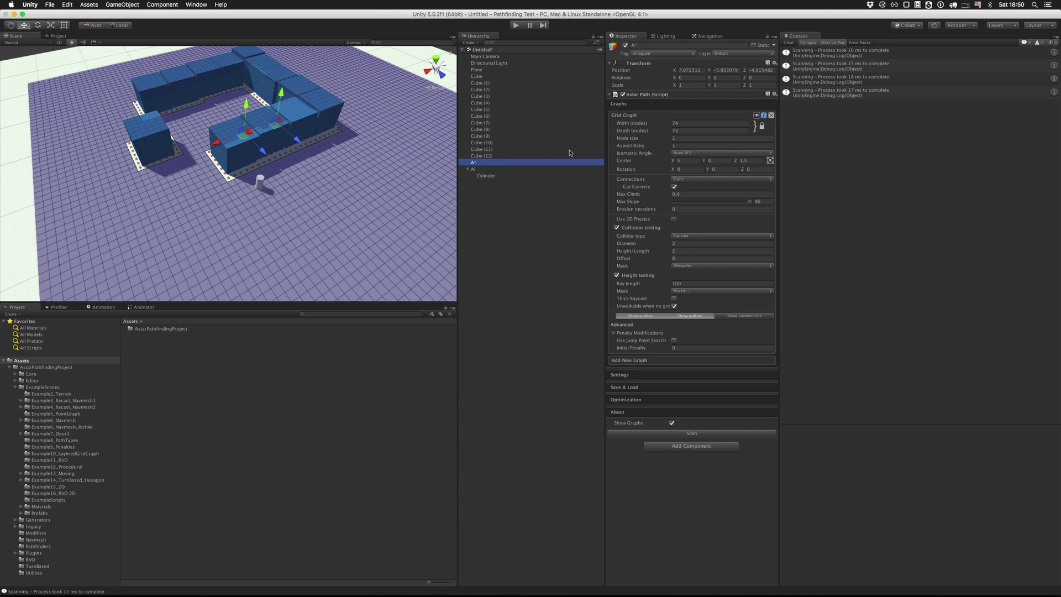
pyautogui.click(474, 169)
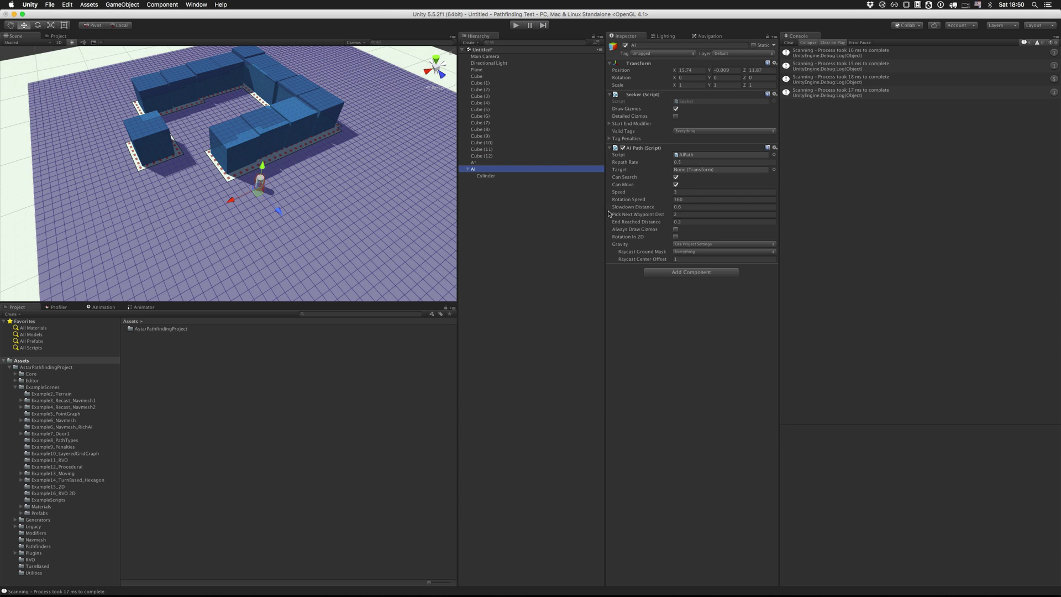
pyautogui.scroll(2, 390, 177)
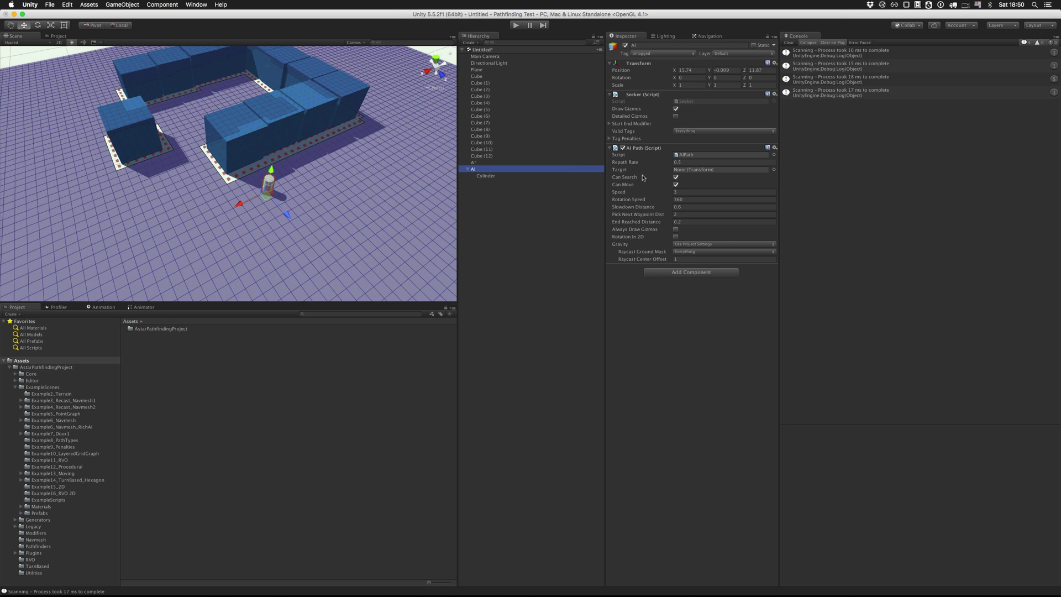
pyautogui.scroll(-3, 307, 217)
pyautogui.scroll(2, 308, 217)
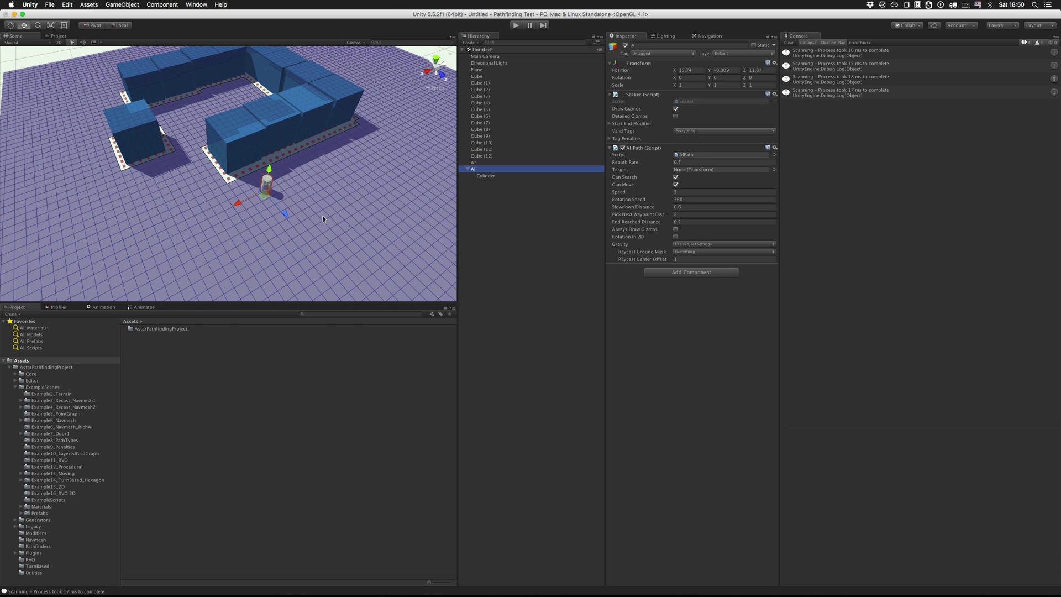
pyautogui.scroll(-2, 321, 223)
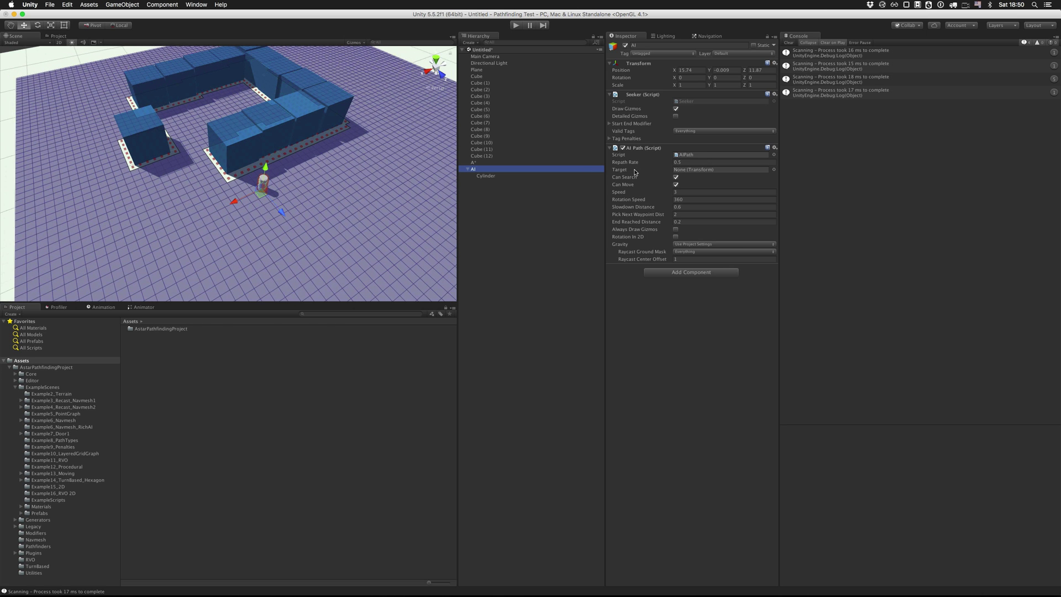
pyautogui.scroll(3, 333, 189)
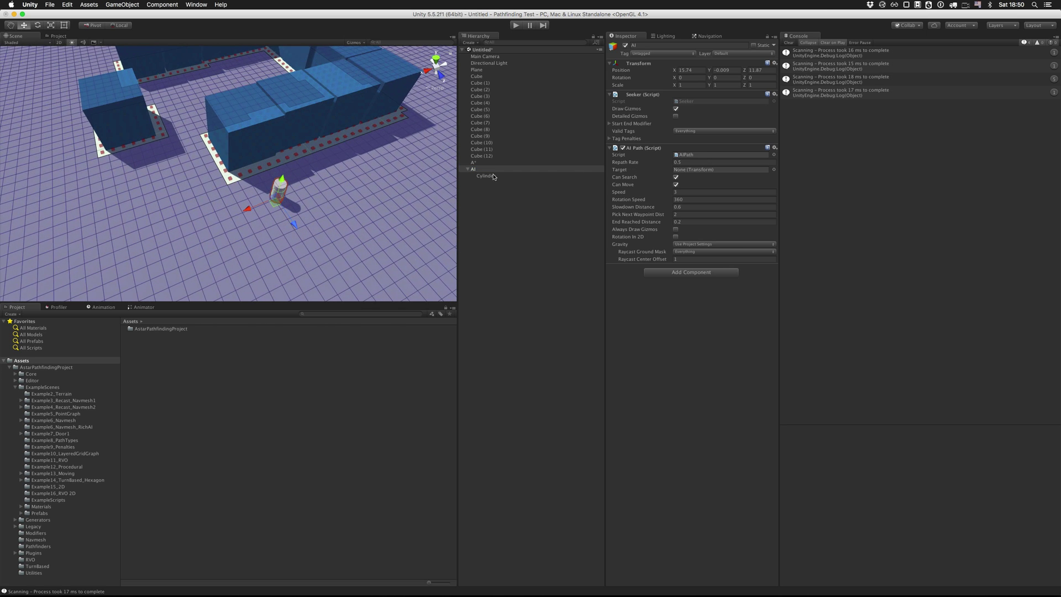
pyautogui.click(634, 172)
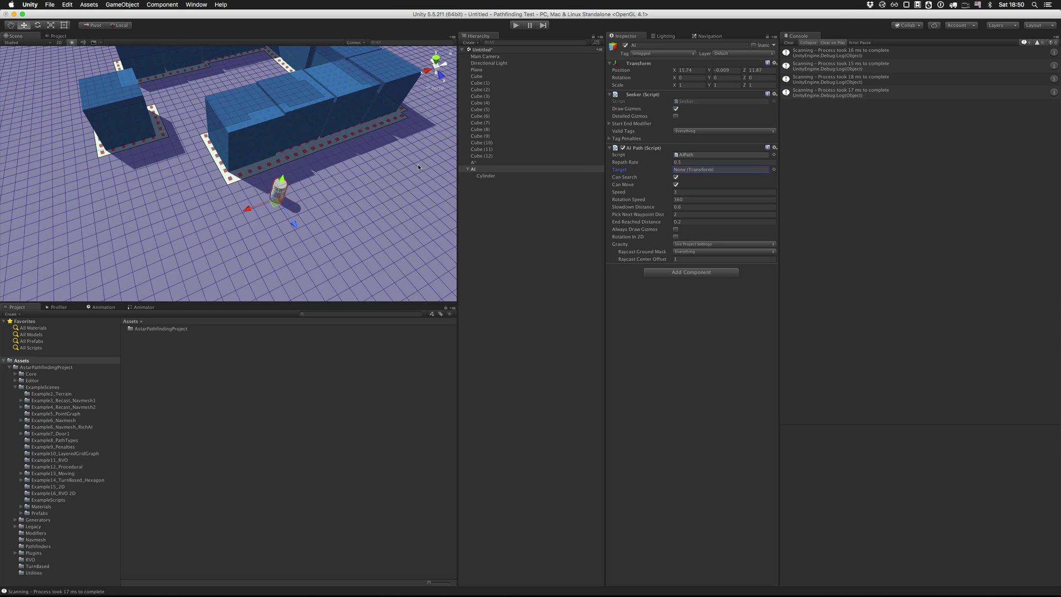
pyautogui.scroll(-3, 342, 191)
pyautogui.scroll(3, 340, 188)
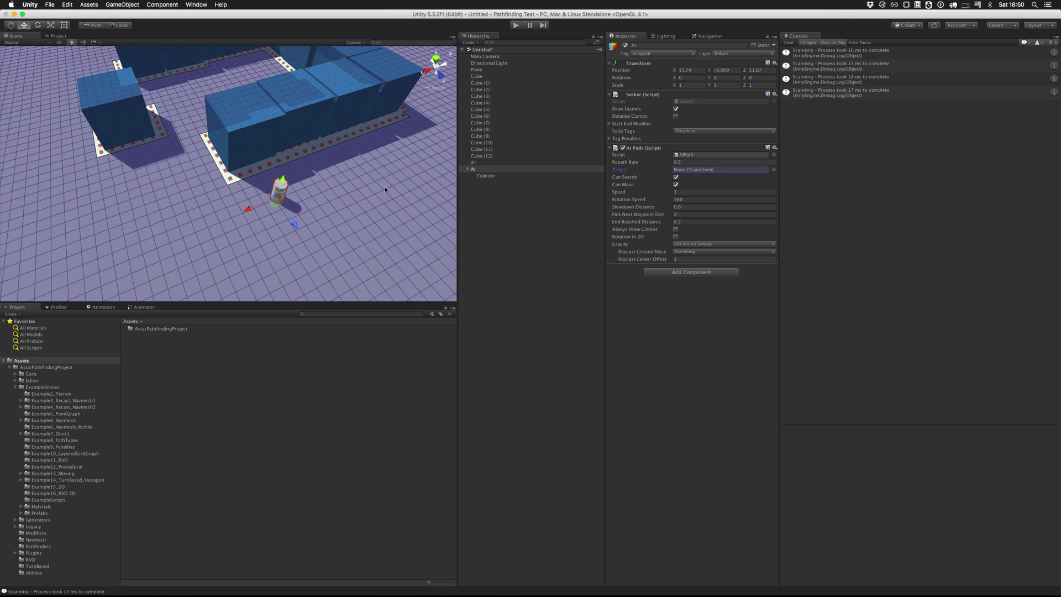
# Create an empty game object at the scene's root and name it Target.
pyautogui.click(493, 206)
pyautogui.click(122, 4)
pyautogui.click(129, 16)
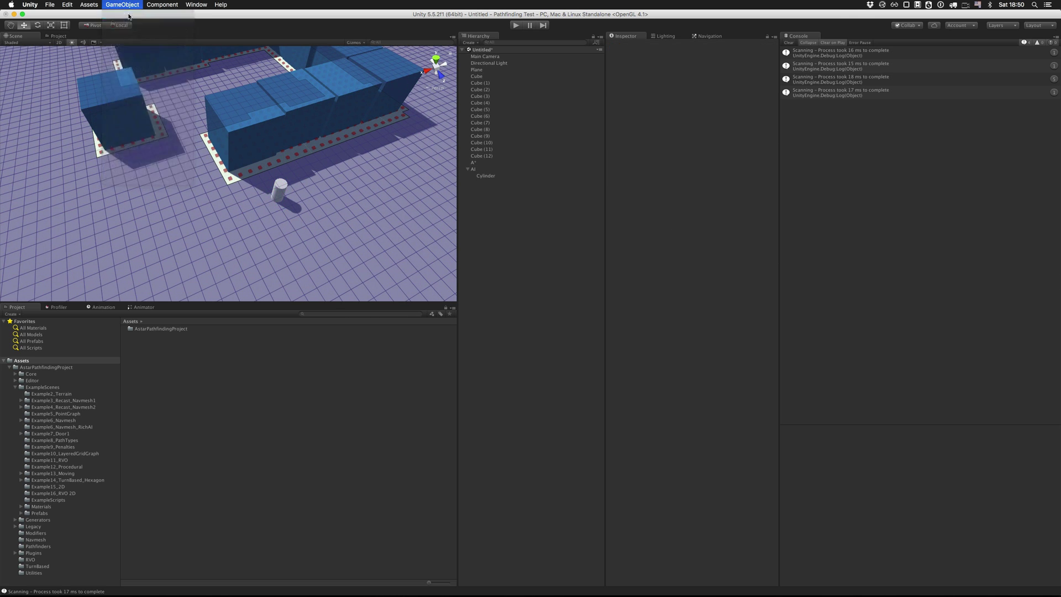
pyautogui.press('Return')
pyautogui.write('Target')
pyautogui.press('Return')
# Assign the Target object as the Target of the AI object's AI Path component.
pyautogui.keyDown('alt'); pyautogui.moveTo(104, 193); pyautogui.dragTo(139, 140); pyautogui.keyUp('alt')
pyautogui.keyDown('alt'); pyautogui.moveTo(139, 140); pyautogui.dragTo(266, 172); pyautogui.keyUp('alt')
pyautogui.click(473, 169)
pyautogui.press('f')
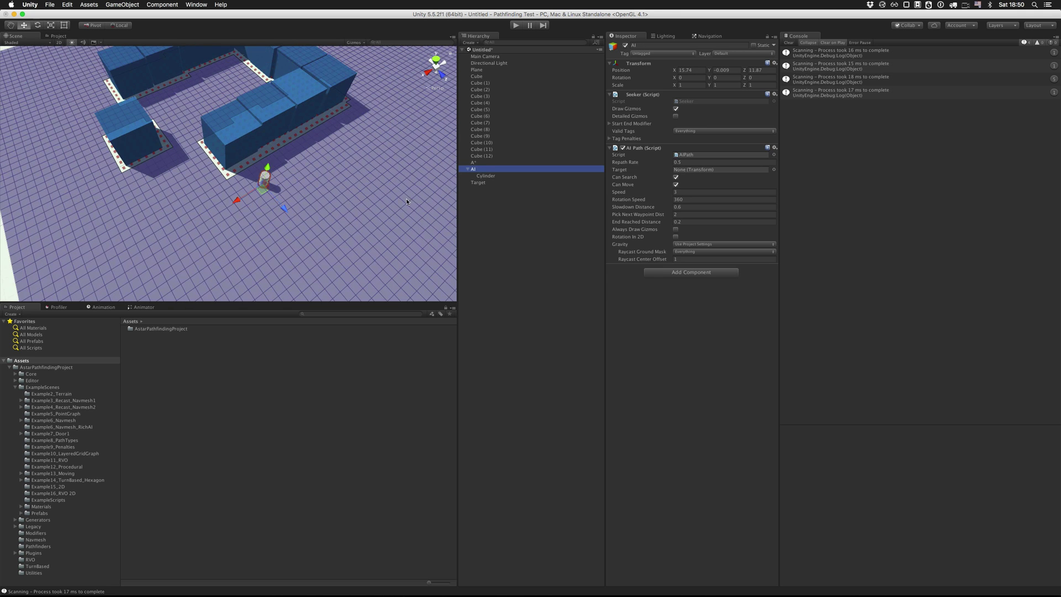
pyautogui.moveTo(475, 186); pyautogui.dragTo(694, 175)
# Examine the AI's cylinder and its capsule collider up close, comparing the components on the AI object and its child.
pyautogui.scroll(-5, 357, 180)
pyautogui.keyDown('alt'); pyautogui.moveTo(357, 180); pyautogui.dragTo(369, 117); pyautogui.keyUp('alt')
pyautogui.scroll(5, 351, 187)
pyautogui.moveTo(337, 175); pyautogui.dragTo(258, 114)
pyautogui.scroll(8, 266, 165)
pyautogui.scroll(5, 267, 164)
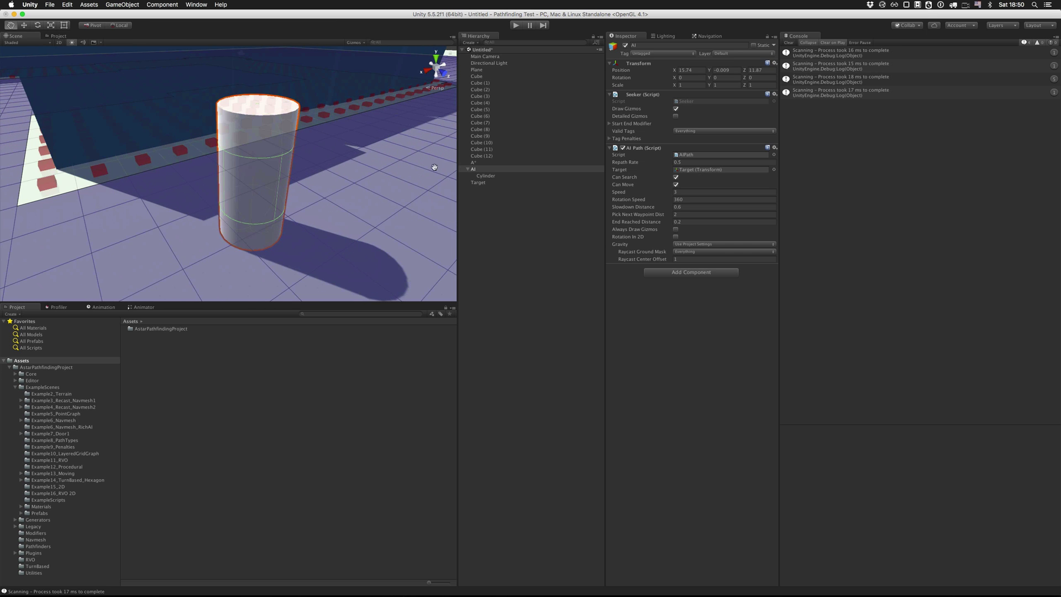
pyautogui.scroll(4, 293, 195)
pyautogui.scroll(-6, 293, 195)
pyautogui.keyDown('alt'); pyautogui.moveTo(293, 195); pyautogui.dragTo(293, 166); pyautogui.keyUp('alt')
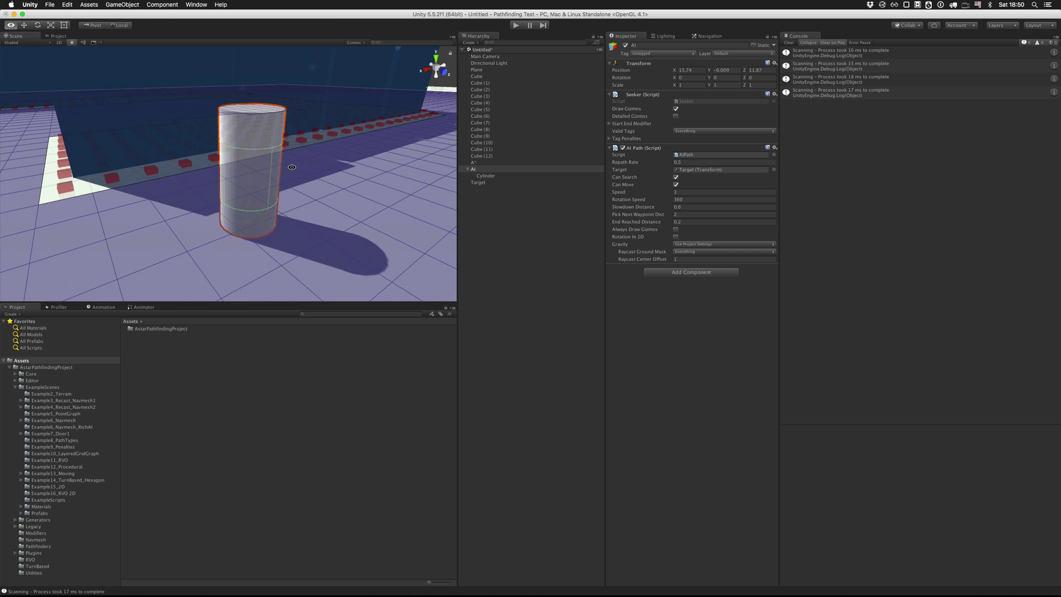
pyautogui.click(479, 176)
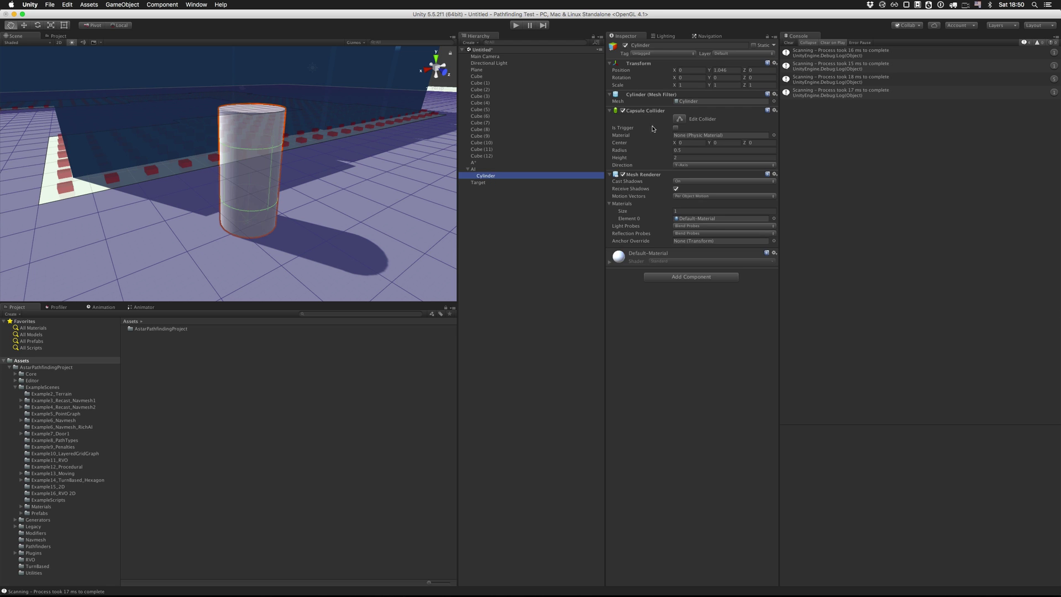
pyautogui.click(493, 170)
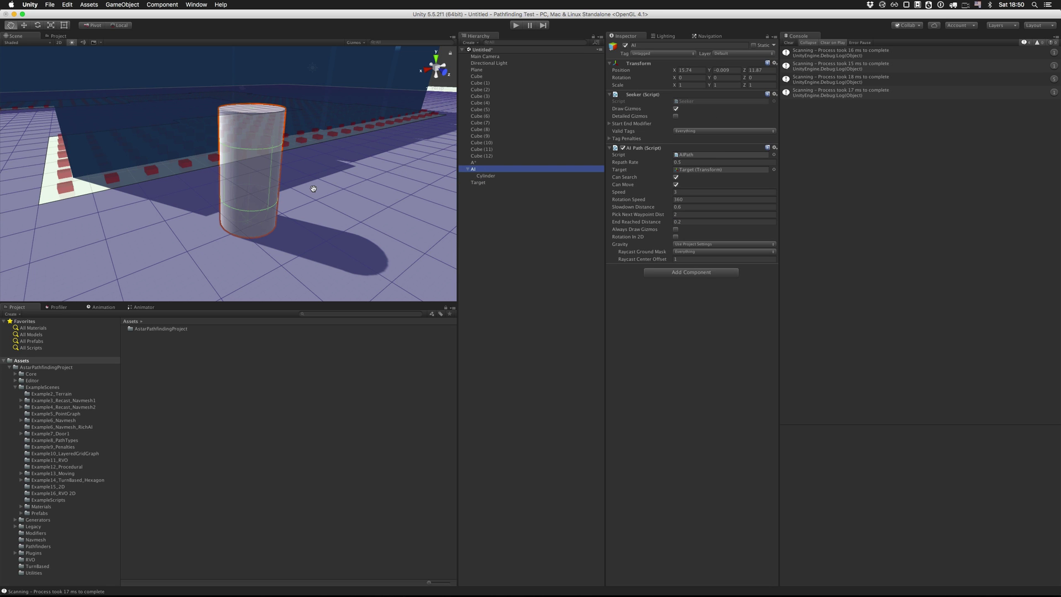
pyautogui.scroll(-4, 287, 188)
pyautogui.keyDown('alt'); pyautogui.moveTo(314, 188); pyautogui.dragTo(260, 240); pyautogui.keyUp('alt')
pyautogui.scroll(3, 286, 188)
pyautogui.scroll(3, 264, 204)
# Display the scene in Wireframe and examine the ground raycast line at the AI's base within the capsule collider.
pyautogui.click(32, 43)
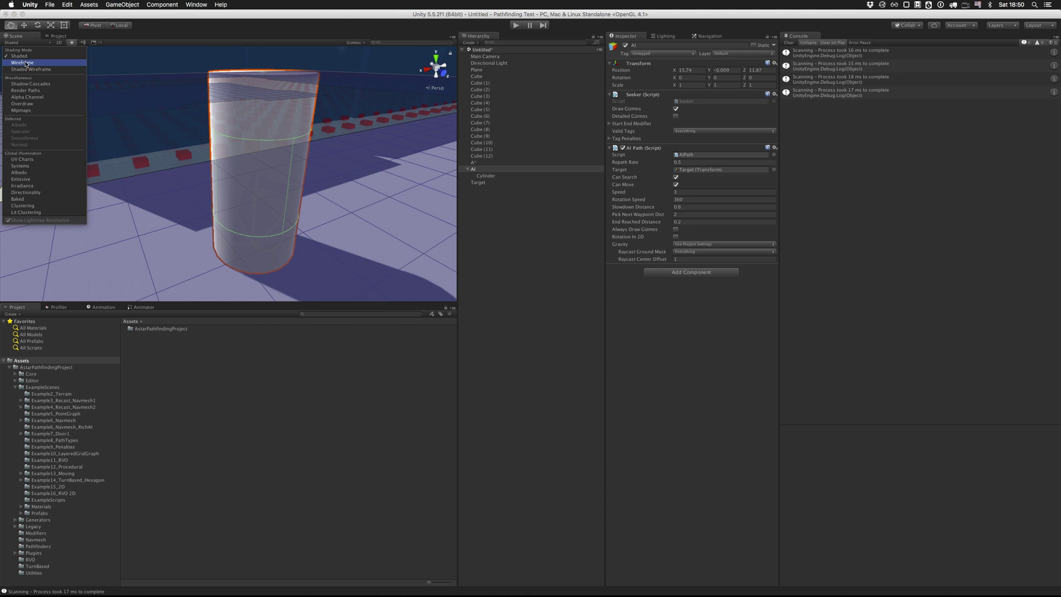
pyautogui.click(28, 65)
pyautogui.scroll(5, 271, 144)
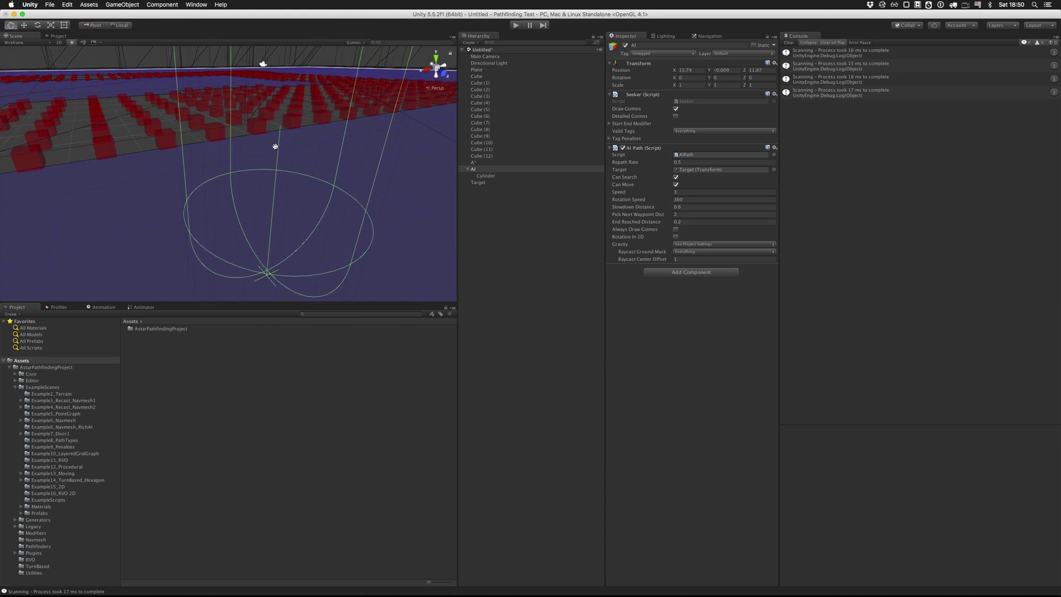
pyautogui.scroll(-5, 253, 171)
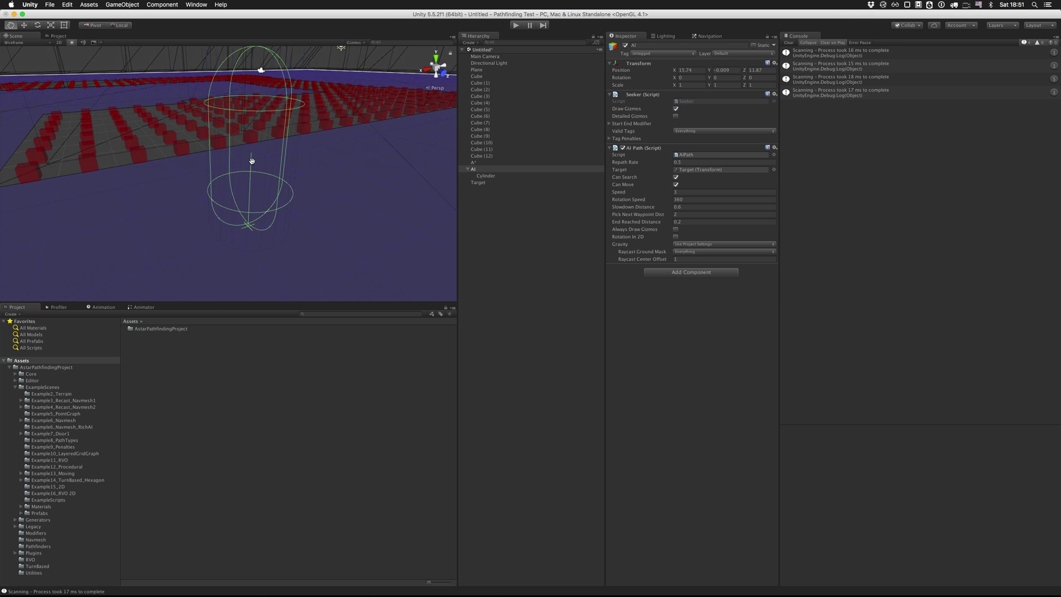
pyautogui.keyDown('alt'); pyautogui.moveTo(247, 227); pyautogui.dragTo(257, 168); pyautogui.keyUp('alt')
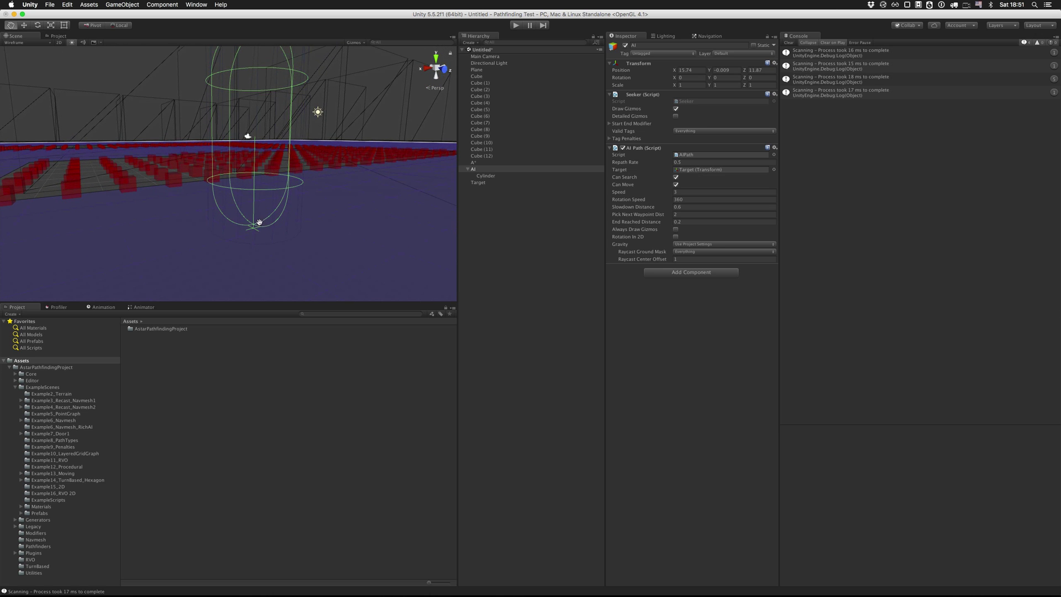
pyautogui.keyDown('alt'); pyautogui.moveTo(259, 222); pyautogui.dragTo(249, 151); pyautogui.keyUp('alt')
pyautogui.scroll(-5, 239, 182)
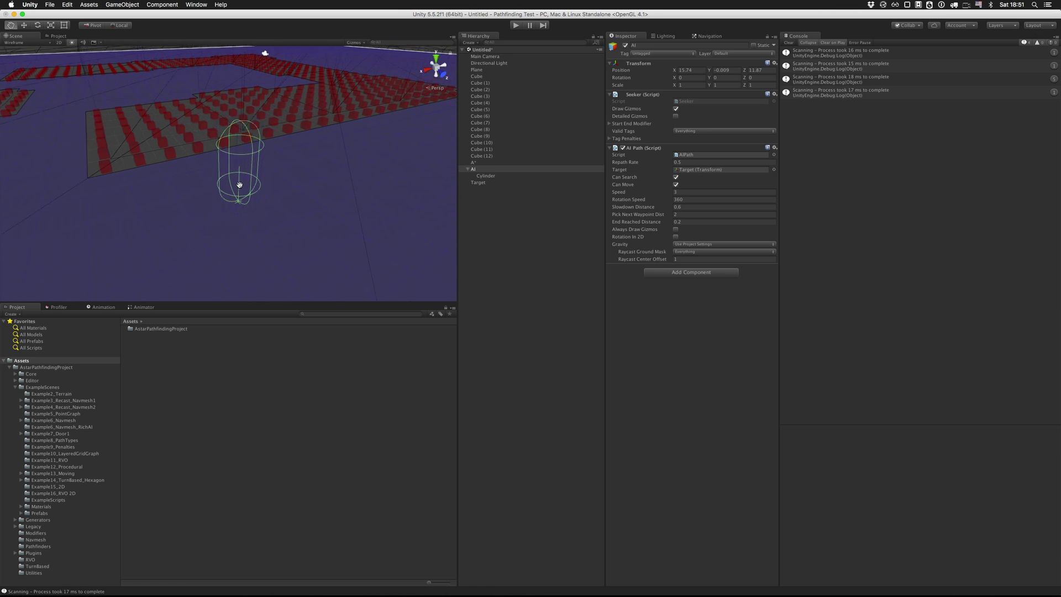
pyautogui.scroll(3, 236, 161)
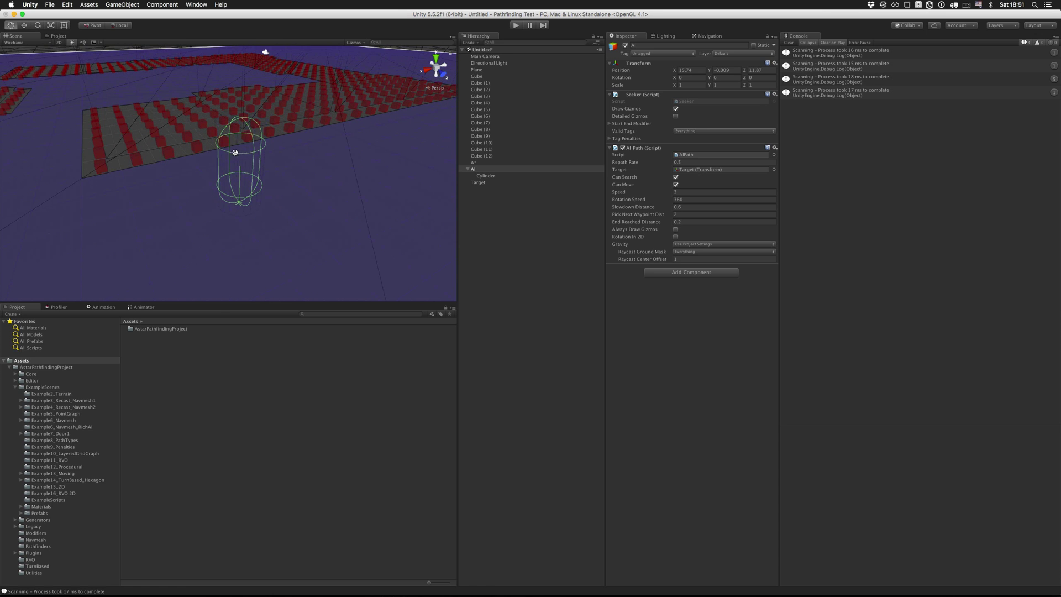
pyautogui.keyDown('alt'); pyautogui.moveTo(241, 122); pyautogui.dragTo(232, 103); pyautogui.keyUp('alt')
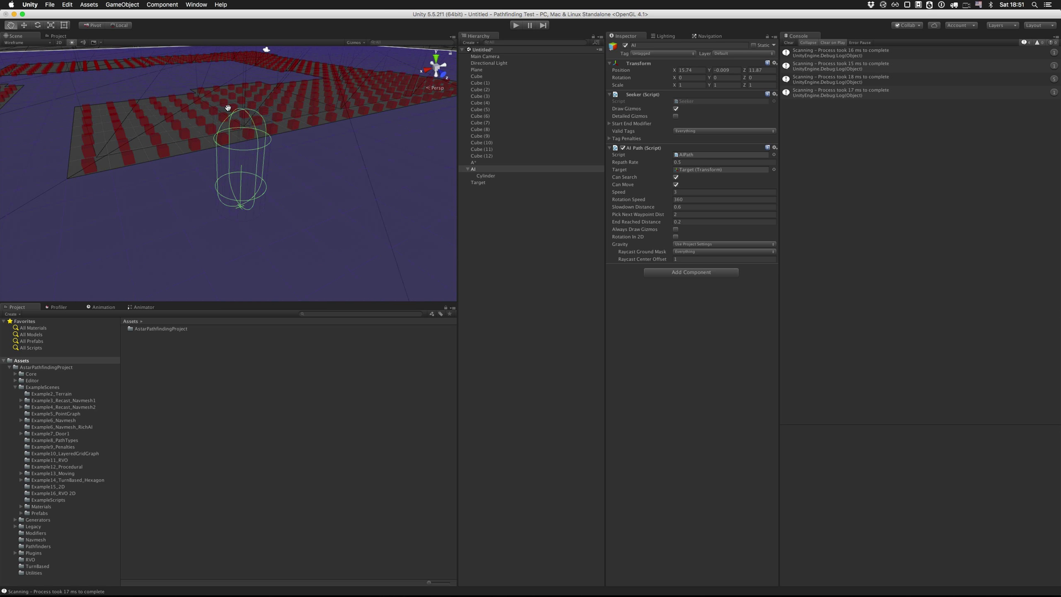
pyautogui.scroll(-2, 246, 134)
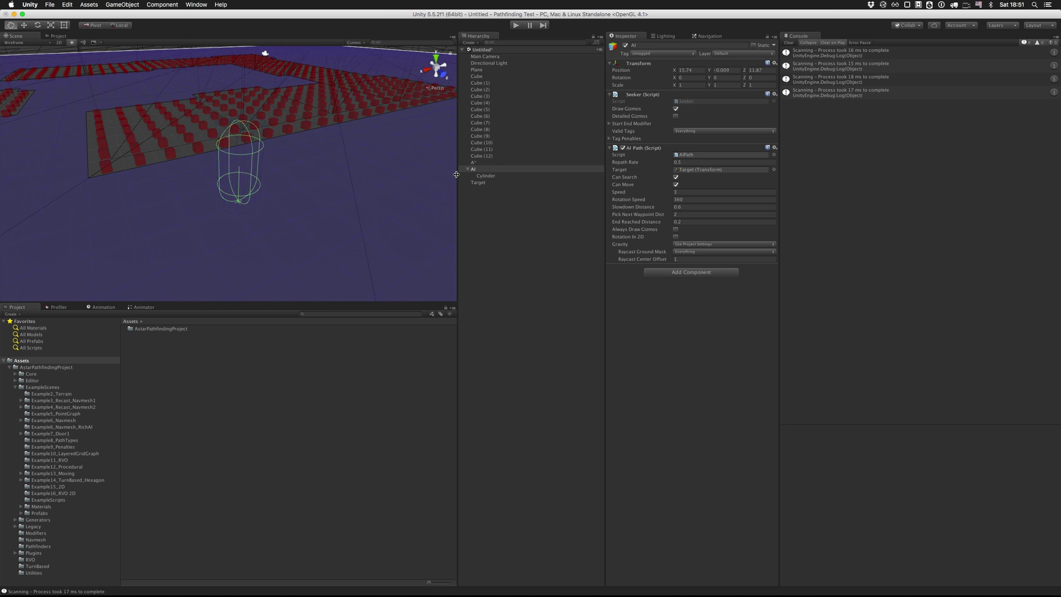
# Remove the Capsule Collider component from the AI's child cylinder.
pyautogui.click(476, 176)
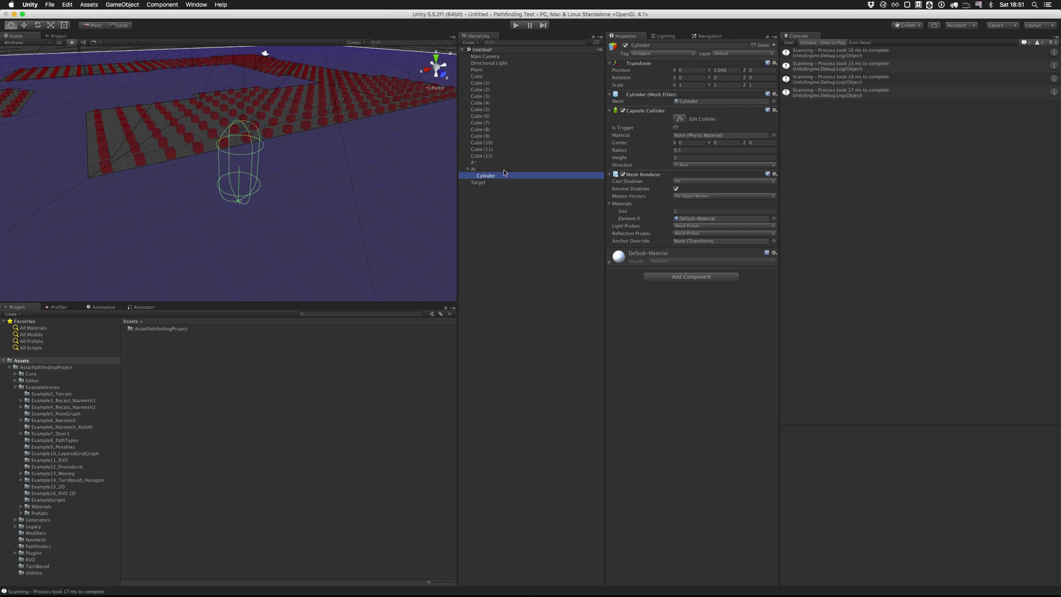
pyautogui.click(731, 53)
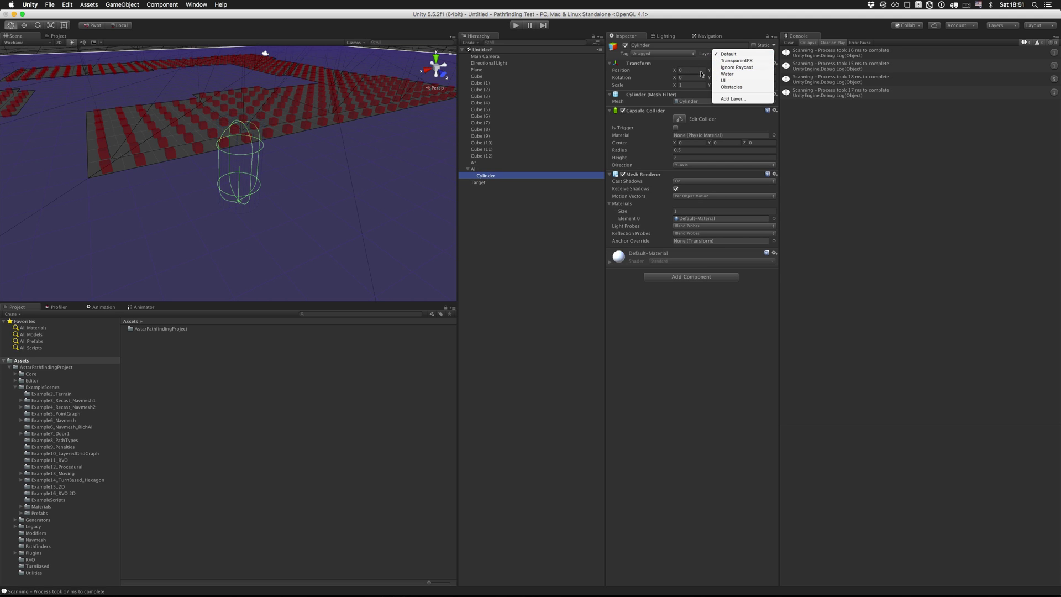
pyautogui.click(643, 117)
pyautogui.click(777, 109)
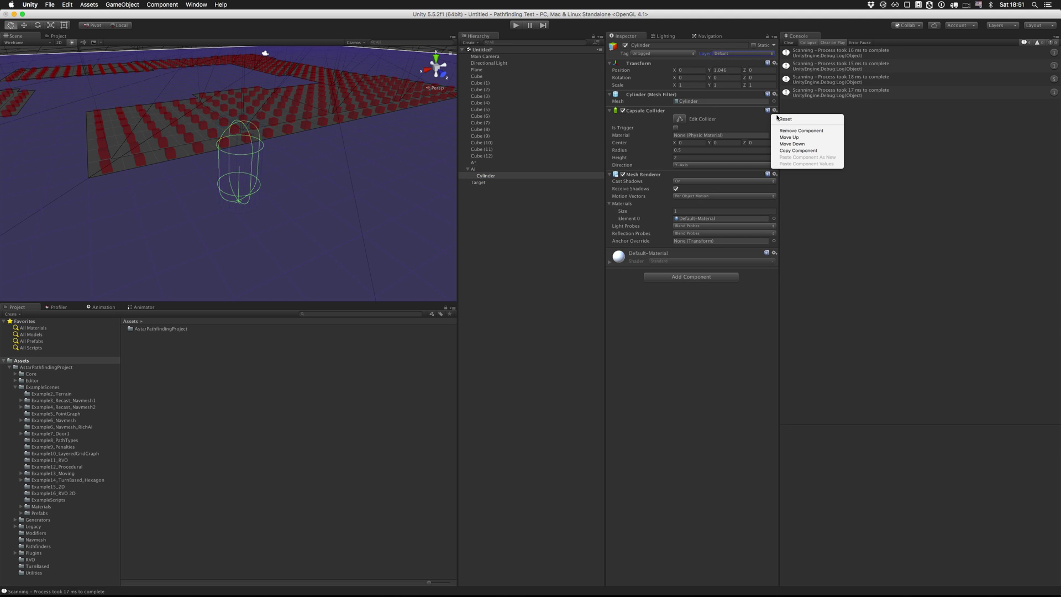
pyautogui.click(801, 127)
# Review the AI Path's Gravity and Raycast Ground Mask settings, and return the scene display to Shaded.
pyautogui.click(484, 169)
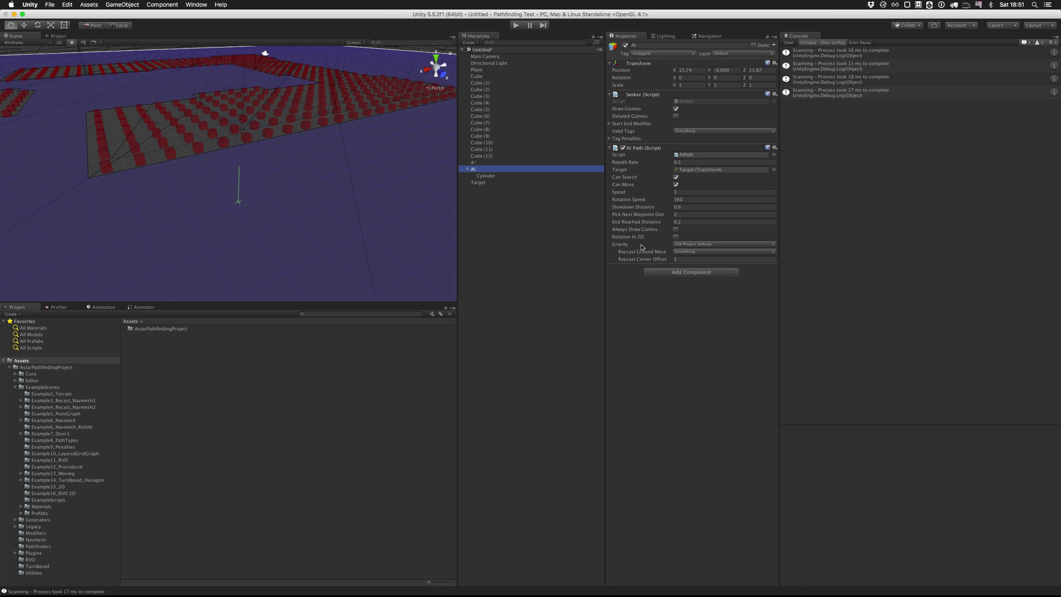
pyautogui.click(641, 245)
pyautogui.click(658, 252)
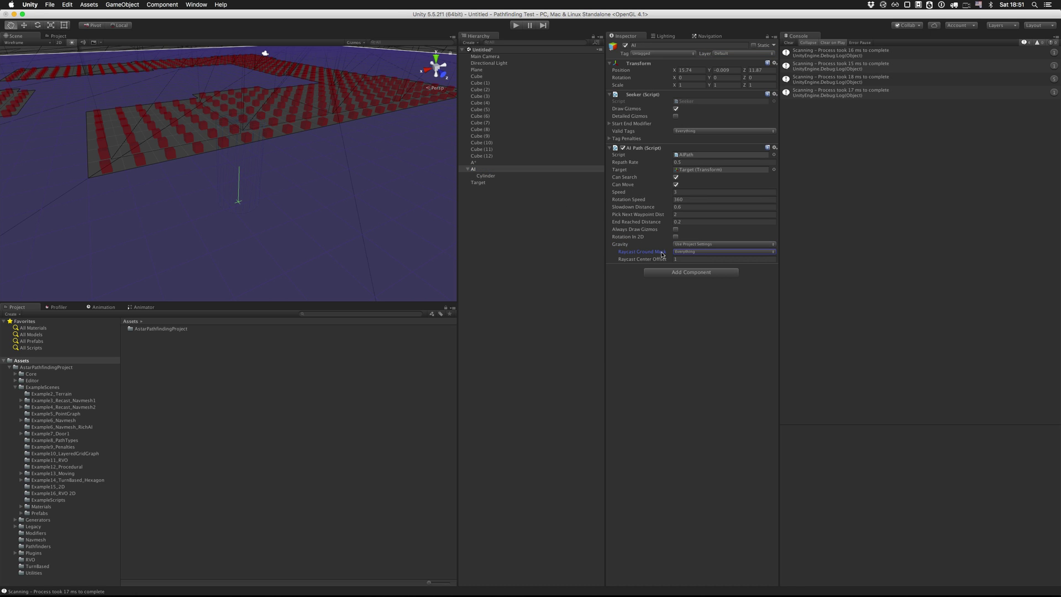
pyautogui.keyDown('alt'); pyautogui.moveTo(370, 200); pyautogui.dragTo(397, 185); pyautogui.keyUp('alt')
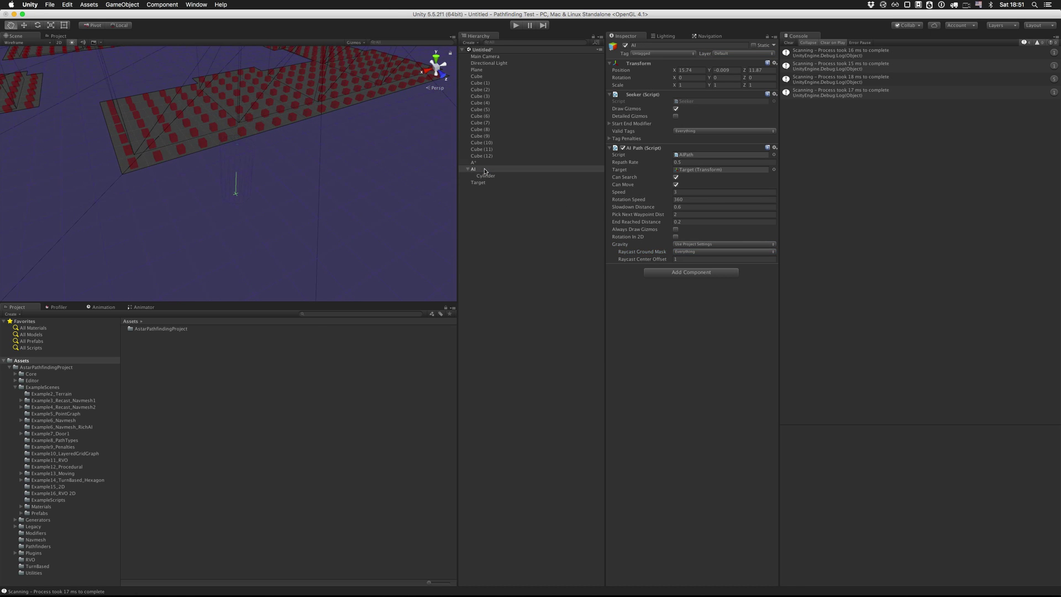
pyautogui.click(56, 46)
pyautogui.click(31, 56)
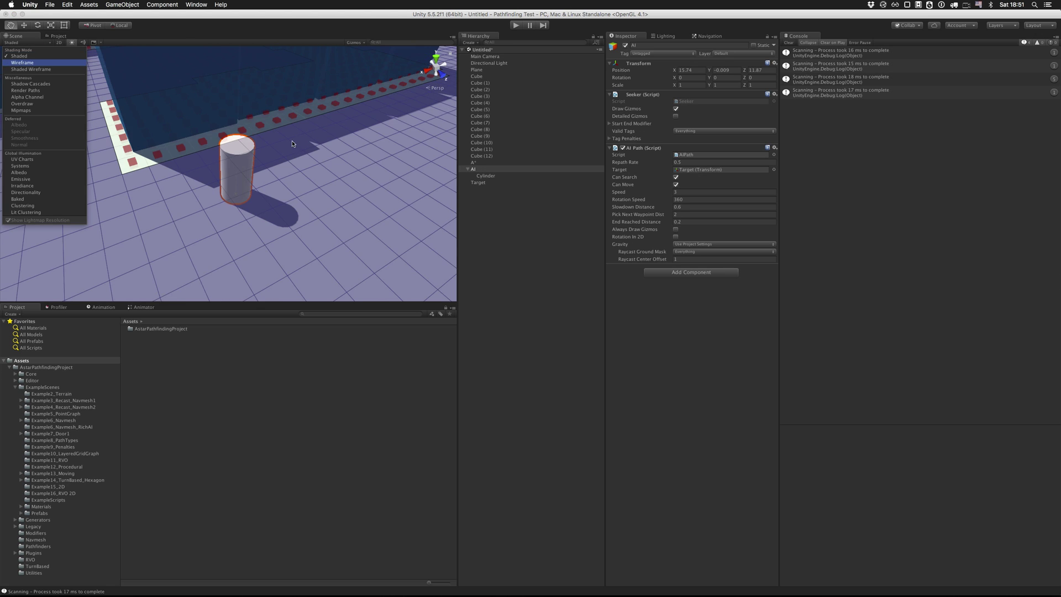
# Play the scene and follow the AI as it travels around the cubes toward the target.
pyautogui.scroll(-3, 296, 159)
pyautogui.moveTo(301, 158); pyautogui.dragTo(398, 196)
pyautogui.click(515, 25)
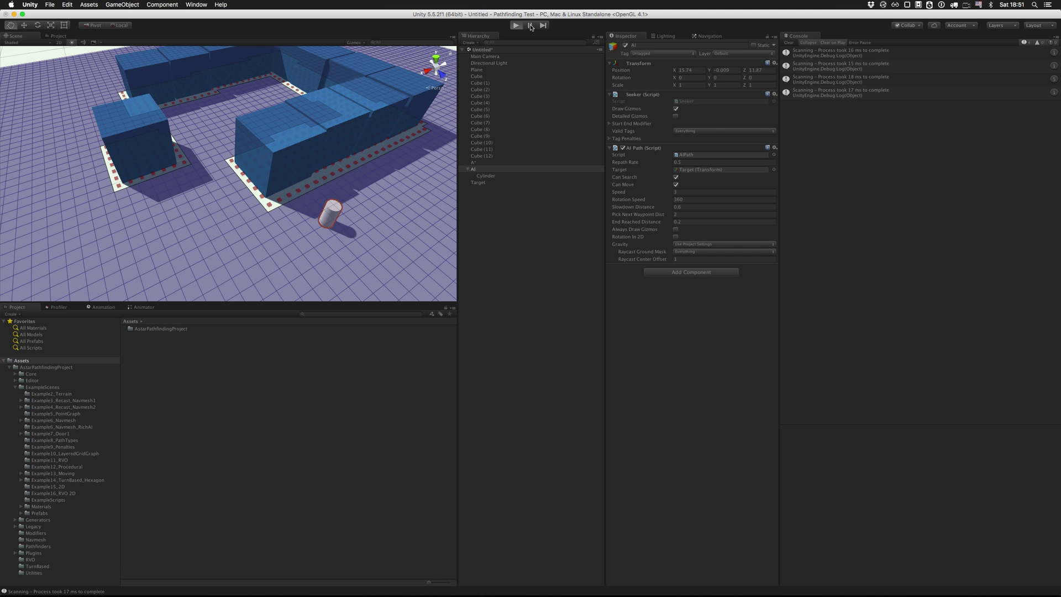
pyautogui.keyDown('alt'); pyautogui.moveTo(340, 140); pyautogui.dragTo(186, 196); pyautogui.keyUp('alt')
pyautogui.moveTo(332, 166); pyautogui.dragTo(255, 166)
pyautogui.moveTo(313, 225); pyautogui.dragTo(144, 128)
pyautogui.keyDown('alt'); pyautogui.moveTo(238, 201); pyautogui.dragTo(350, 191); pyautogui.keyUp('alt')
pyautogui.scroll(-5, 305, 199)
pyautogui.scroll(-5, 350, 191)
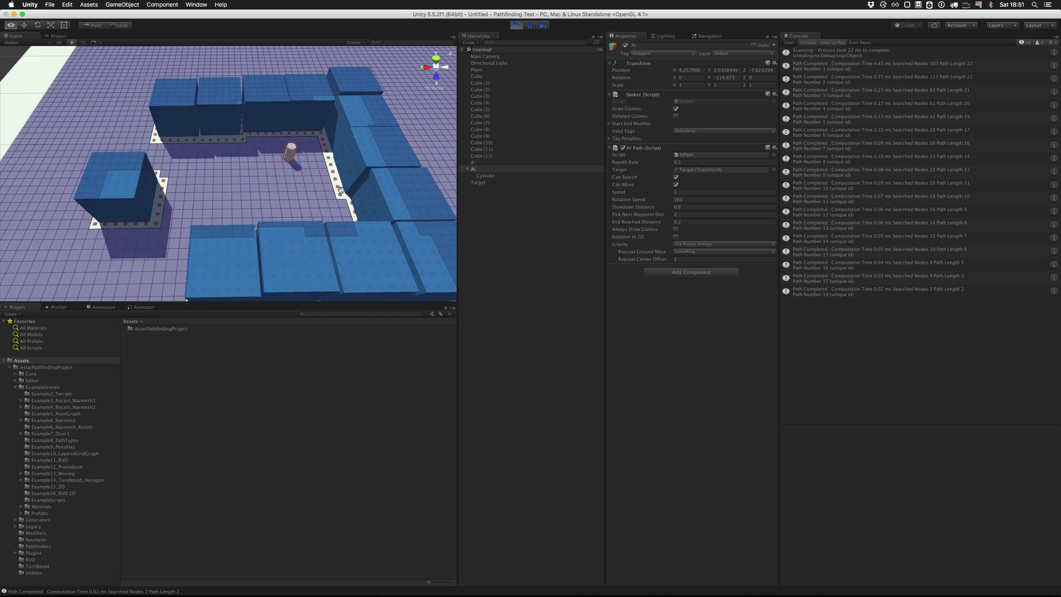
# Move the Target object outside the cube walls while the scene is playing, and view the AI's route from above.
pyautogui.click(499, 181)
pyautogui.press('w')
pyautogui.moveTo(287, 161); pyautogui.dragTo(463, 177)
pyautogui.scroll(-5, 309, 193)
pyautogui.keyDown('alt'); pyautogui.moveTo(307, 198); pyautogui.dragTo(332, 158); pyautogui.keyUp('alt')
pyautogui.moveTo(309, 149); pyautogui.dragTo(287, 167, button='middle')
pyautogui.keyDown('alt'); pyautogui.moveTo(381, 160); pyautogui.dragTo(434, 187); pyautogui.keyUp('alt')
# Inspect the AI's Draw Gizmos path display and the AI Path's Repath Rate while it follows the route.
pyautogui.click(486, 169)
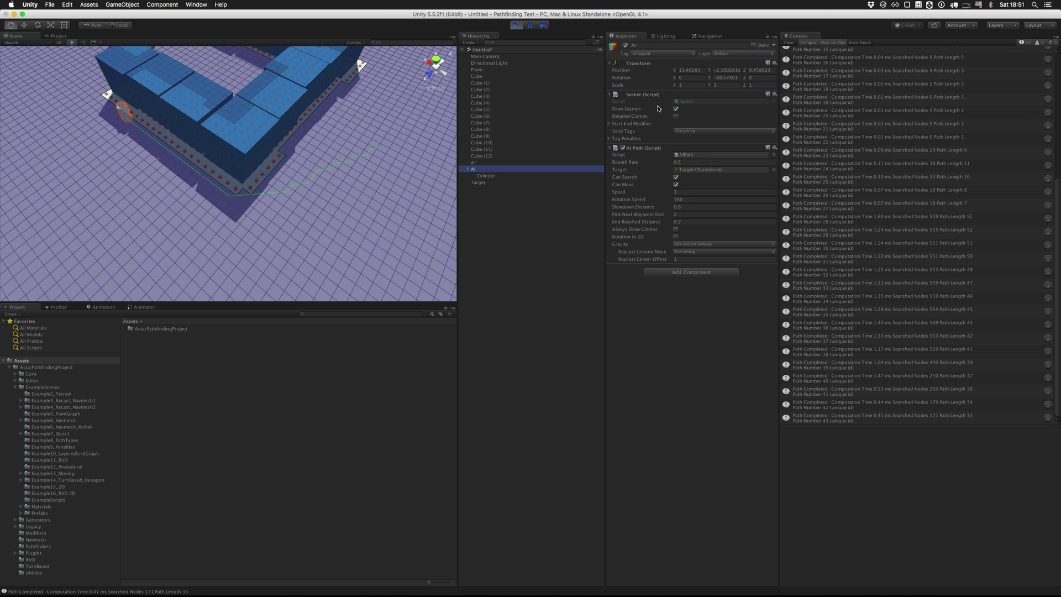
pyautogui.click(662, 105)
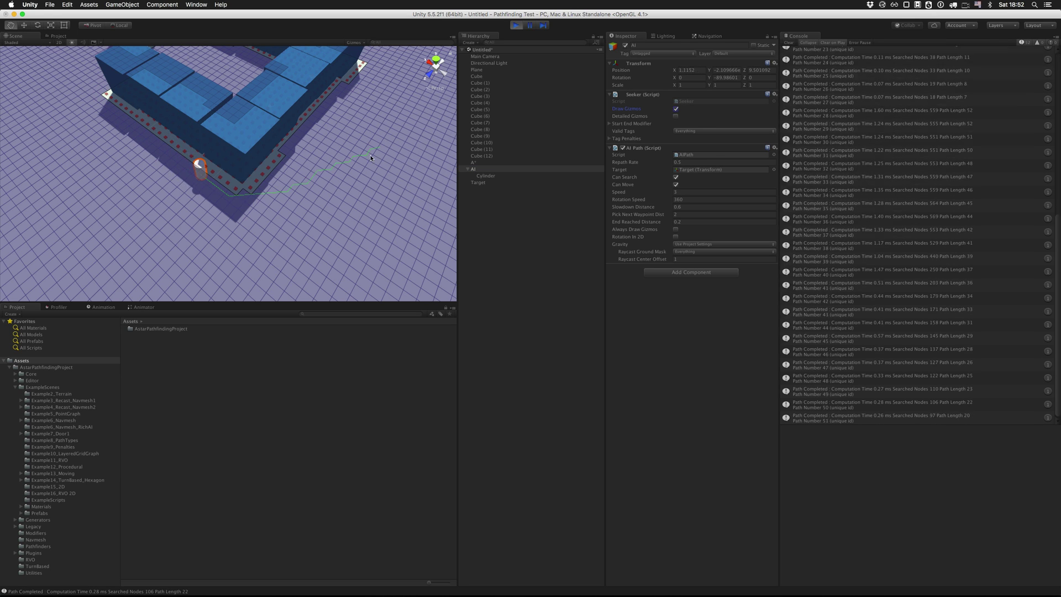
pyautogui.keyDown('alt'); pyautogui.moveTo(323, 176); pyautogui.dragTo(253, 195); pyautogui.keyUp('alt')
pyautogui.click(641, 162)
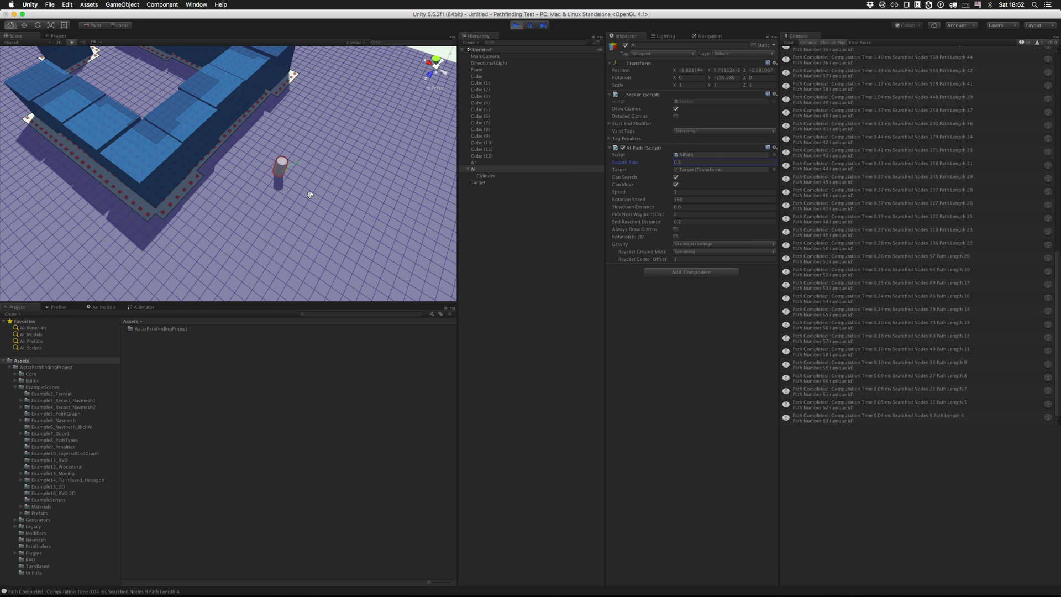
# Move the Target to another spot outside the cube walls and follow the AI toward it.
pyautogui.scroll(5, 310, 195)
pyautogui.scroll(-6, 309, 194)
pyautogui.click(480, 183)
pyautogui.scroll(-3, 360, 190)
pyautogui.press('w')
pyautogui.moveTo(282, 170); pyautogui.dragTo(262, 185)
pyautogui.click(488, 171)
pyautogui.press('q')
pyautogui.scroll(4, 341, 171)
pyautogui.keyDown('alt'); pyautogui.moveTo(341, 171); pyautogui.dragTo(375, 177); pyautogui.keyUp('alt')
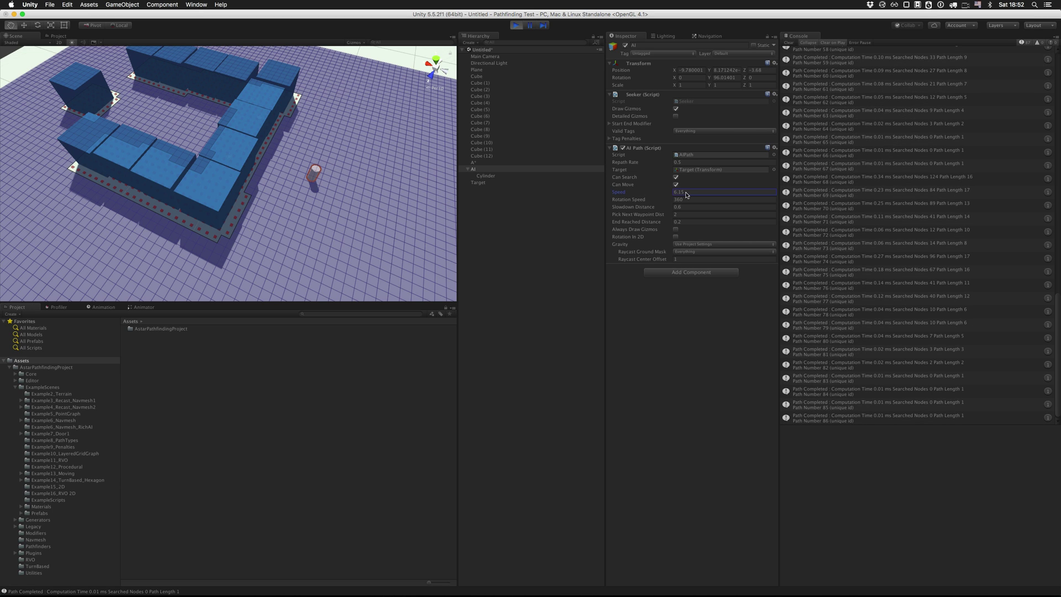
# Move the Target into the area enclosed by the cube walls while the scene is playing.
pyautogui.click(516, 184)
pyautogui.press('w')
pyautogui.moveTo(307, 182); pyautogui.dragTo(186, 124)
pyautogui.press('q')
pyautogui.moveTo(242, 157); pyautogui.dragTo(408, 174)
pyautogui.scroll(3, 299, 154)
# Follow the AI along its route into the enclosed area and inspect its Pick Next Waypoint Dist setting.
pyautogui.click(493, 170)
pyautogui.scroll(-4, 315, 147)
pyautogui.scroll(4, 326, 177)
pyautogui.scroll(2, 357, 157)
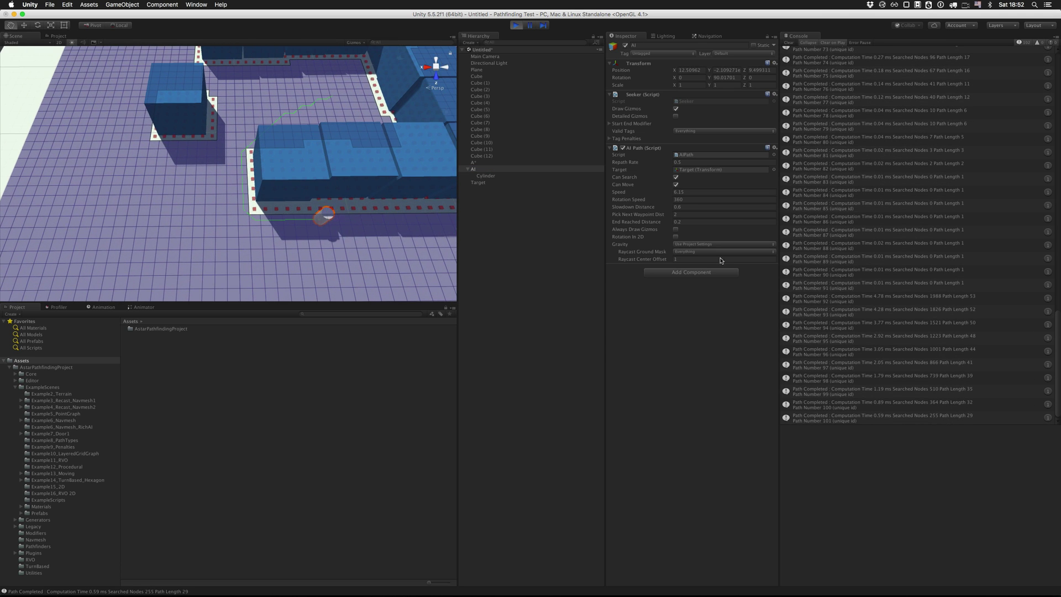
pyautogui.scroll(3, 387, 170)
pyautogui.moveTo(387, 170); pyautogui.dragTo(378, 213)
pyautogui.scroll(3, 415, 176)
pyautogui.moveTo(432, 160); pyautogui.dragTo(404, 199)
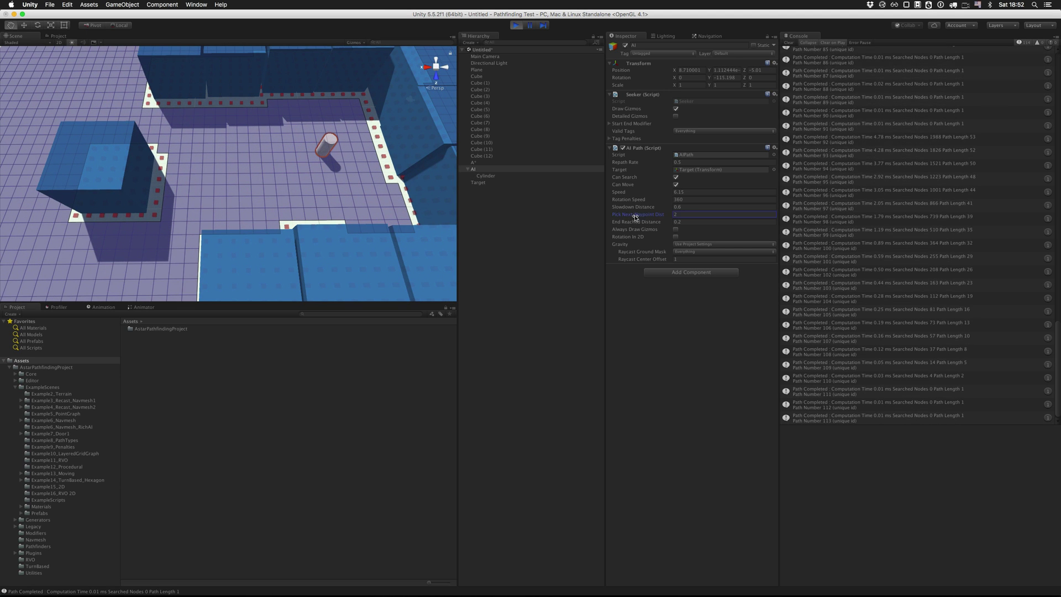
# Move the Target from the enclosed area to the open ground outside the cube walls.
pyautogui.scroll(-5, 280, 180)
pyautogui.moveTo(281, 182); pyautogui.dragTo(372, 291)
pyautogui.click(479, 183)
pyautogui.press('w')
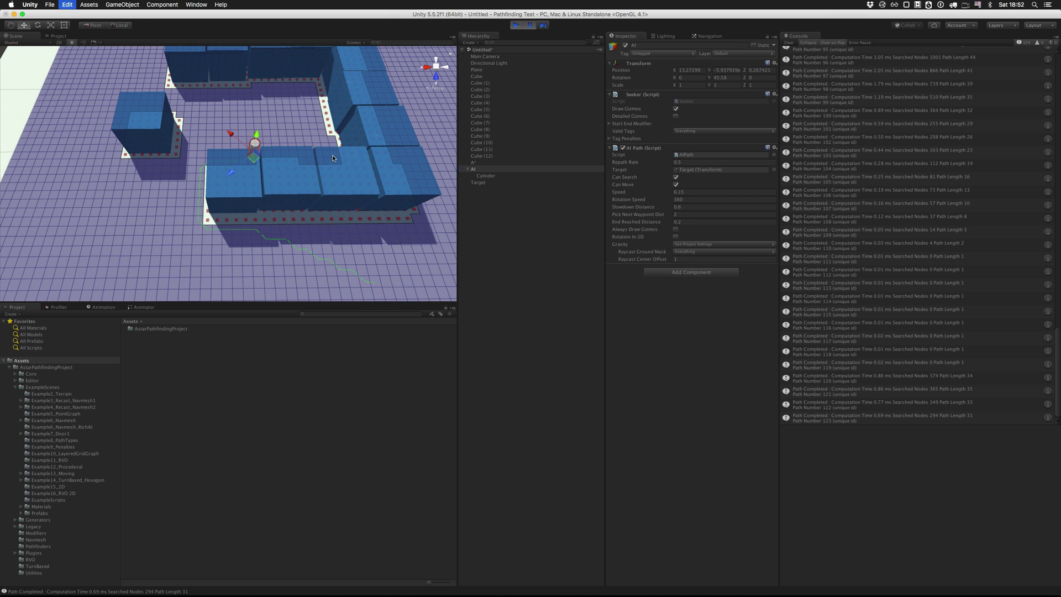
# Focus on the AI in the paused scene and examine the green path ahead of it around the cube wall.
pyautogui.click(490, 170)
pyautogui.press('f')
pyautogui.scroll(-5, 295, 177)
pyautogui.keyDown('alt'); pyautogui.moveTo(294, 177); pyautogui.dragTo(382, 186); pyautogui.keyUp('alt')
pyautogui.scroll(-3, 382, 185)
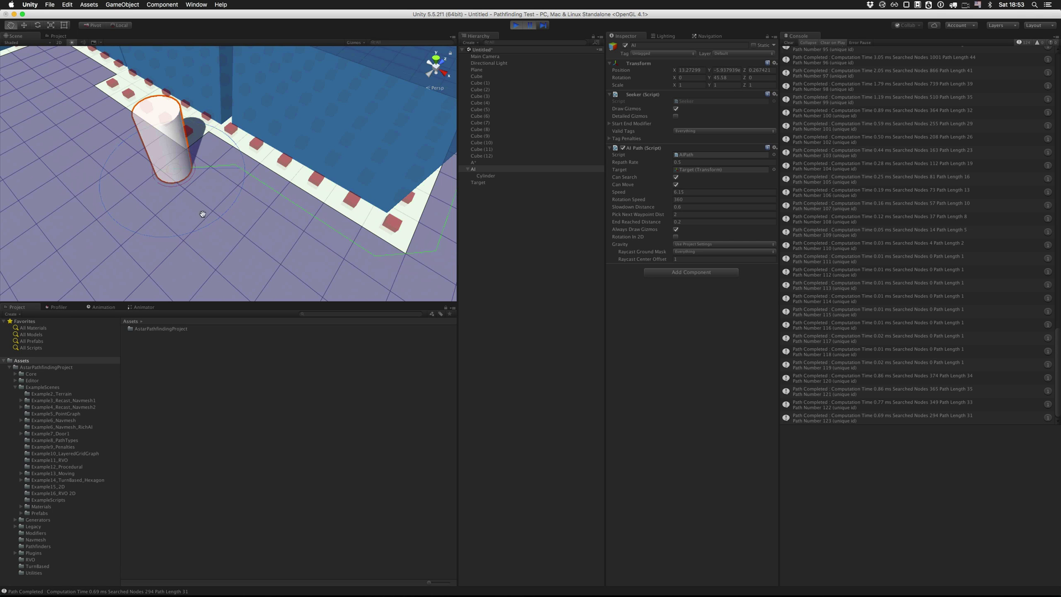
pyautogui.scroll(6, 227, 206)
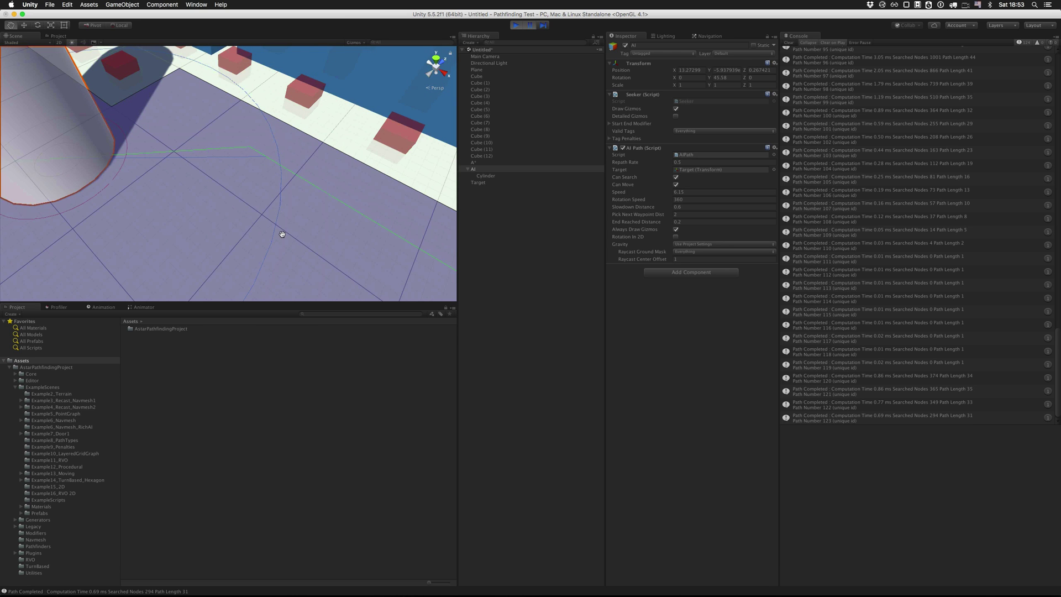
pyautogui.scroll(-5, 253, 153)
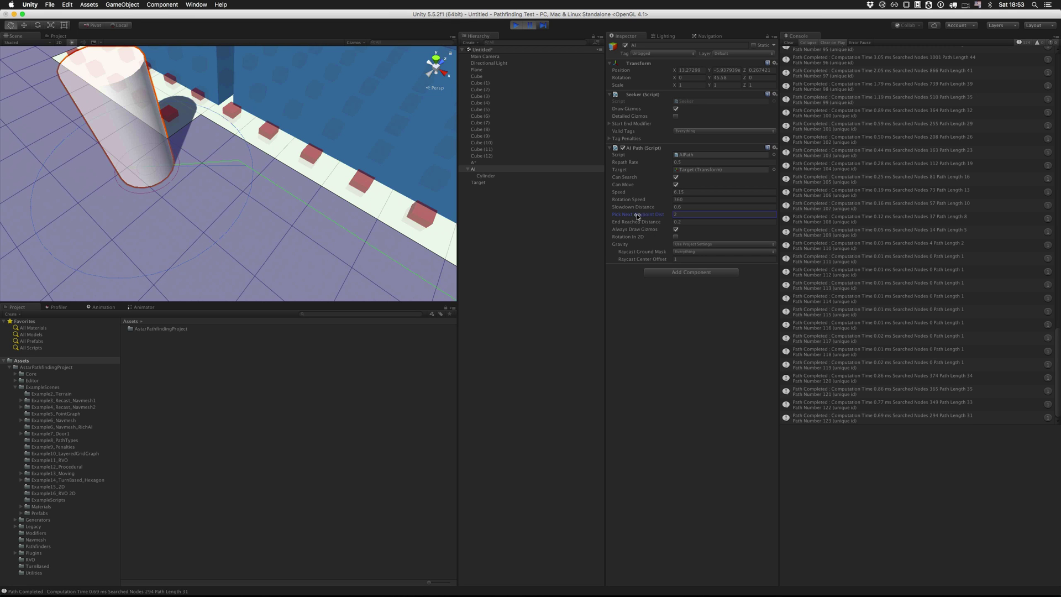
# Set the AI Path's Pick Next Waypoint Dist to 5.87 and check from above how the AI rounds the wall corner.
pyautogui.moveTo(637, 216); pyautogui.dragTo(674, 215)
pyautogui.scroll(-6, 354, 193)
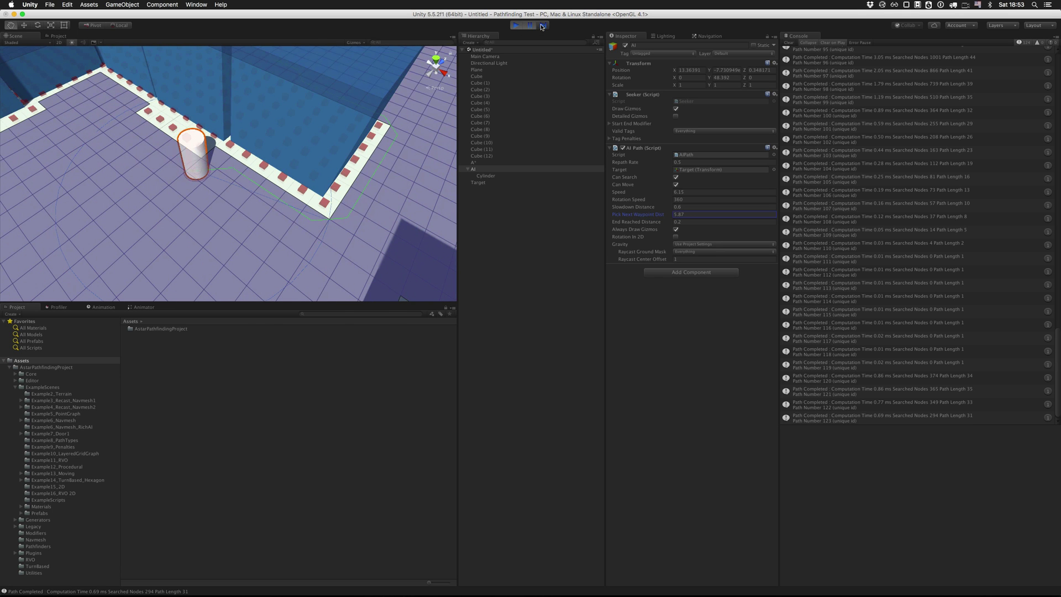
pyautogui.scroll(2, 238, 195)
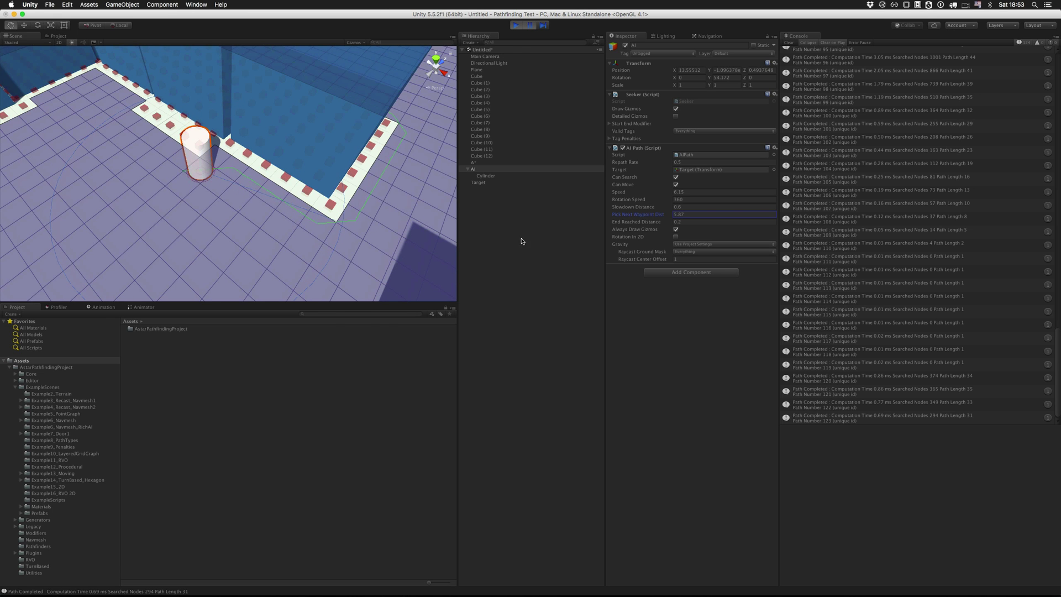
pyautogui.scroll(-5, 354, 94)
pyautogui.keyDown('alt'); pyautogui.moveTo(332, 83); pyautogui.dragTo(232, 151); pyautogui.keyUp('alt')
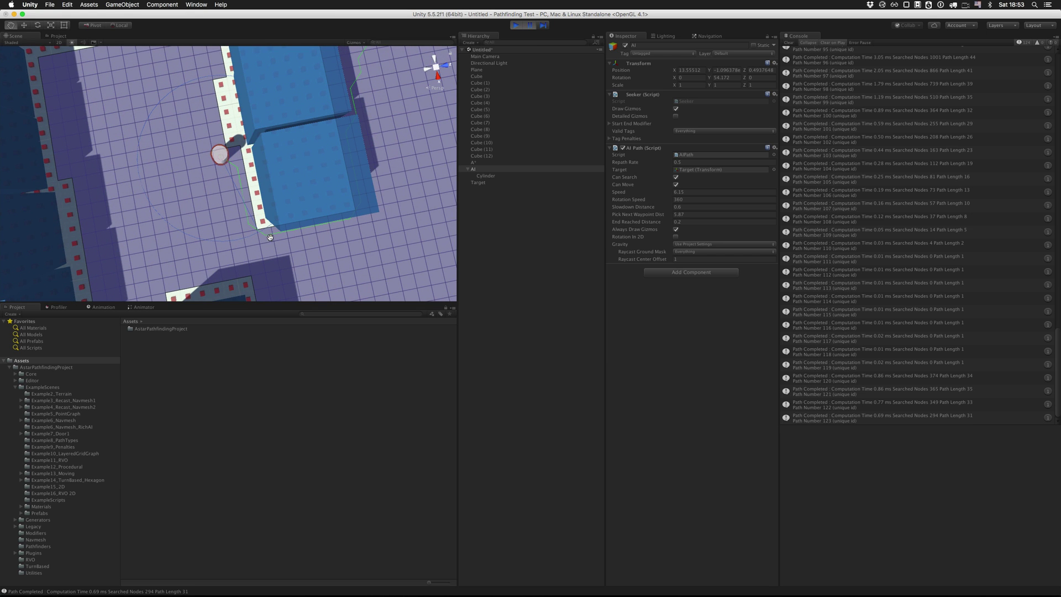
pyautogui.moveTo(254, 207); pyautogui.dragTo(225, 187)
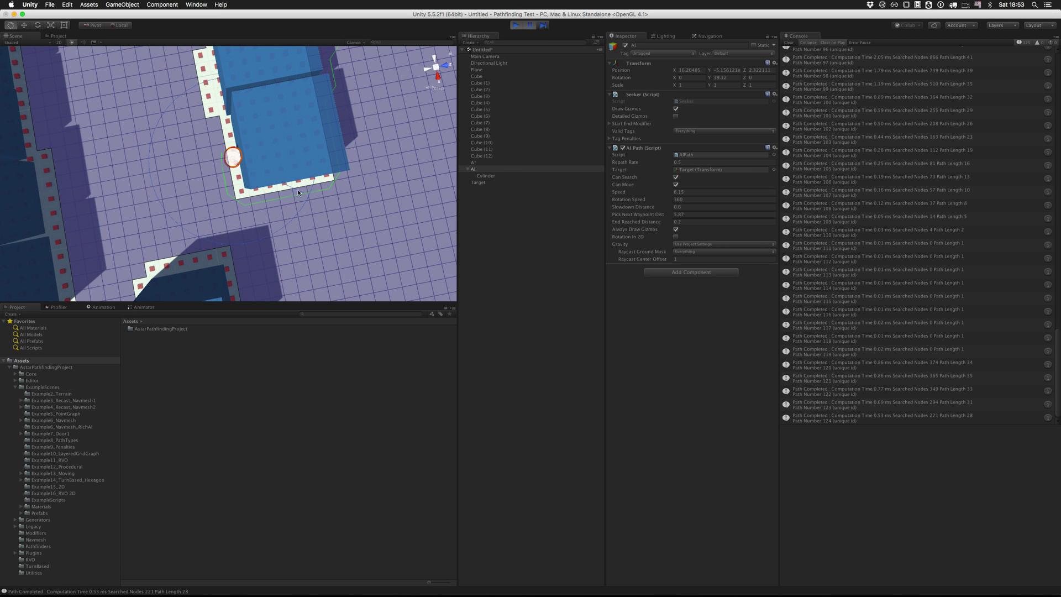
pyautogui.keyDown('alt'); pyautogui.moveTo(274, 180); pyautogui.dragTo(347, 136); pyautogui.keyUp('alt')
# Set Pick Next Waypoint Dist to 1, advance the paused scene by several frames, and resume playing.
pyautogui.click(680, 214)
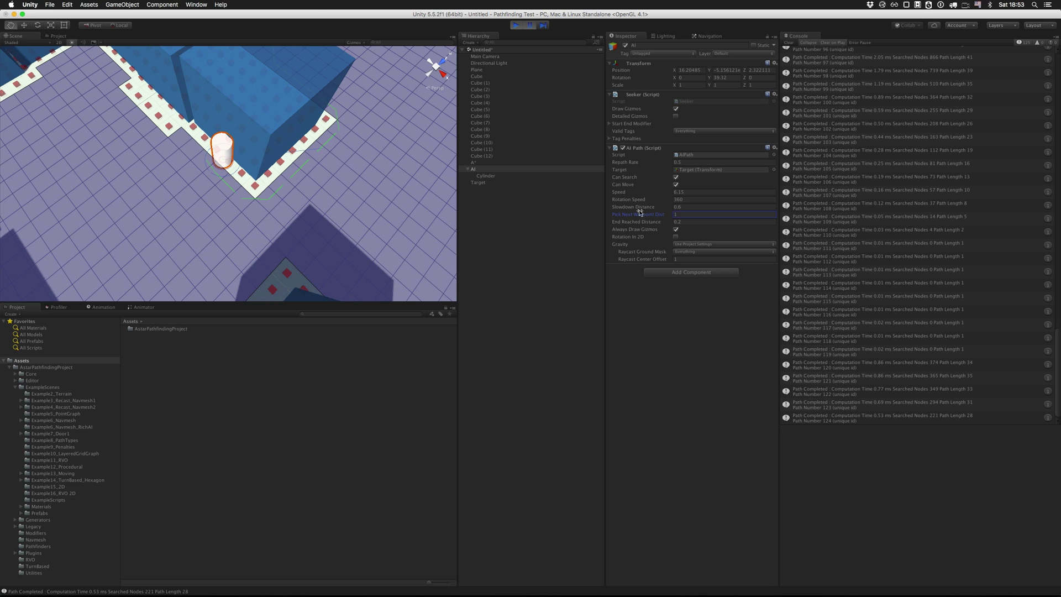
pyautogui.scroll(-2, 327, 176)
pyautogui.click(543, 27)
pyautogui.click(543, 27)
pyautogui.click(543, 27)
pyautogui.click(543, 27)
pyautogui.click(543, 27)
pyautogui.click(543, 28)
pyautogui.click(530, 26)
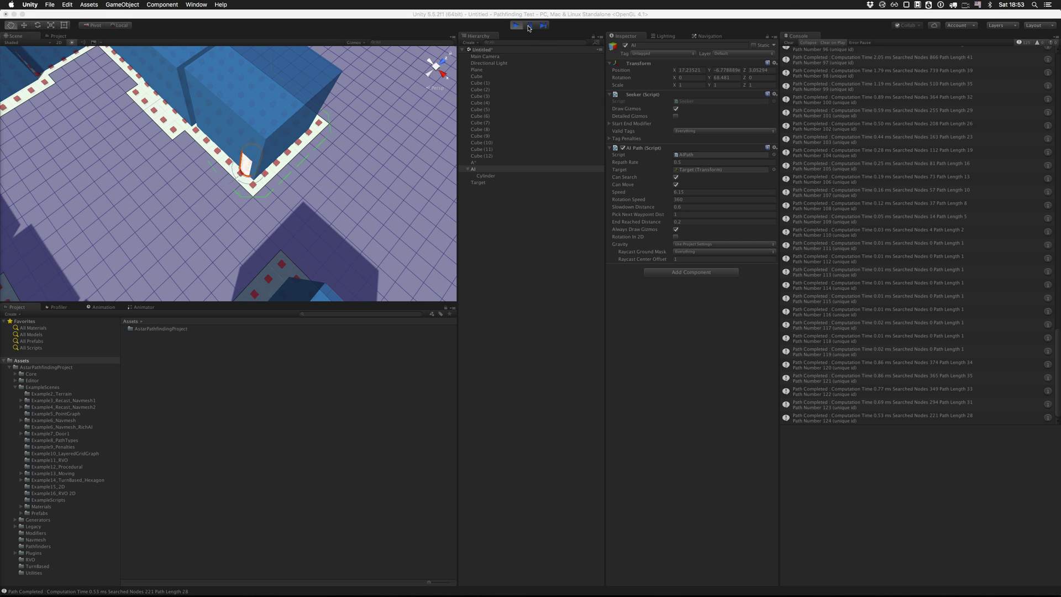
pyautogui.keyDown('alt'); pyautogui.moveTo(405, 158); pyautogui.dragTo(254, 190); pyautogui.keyUp('alt')
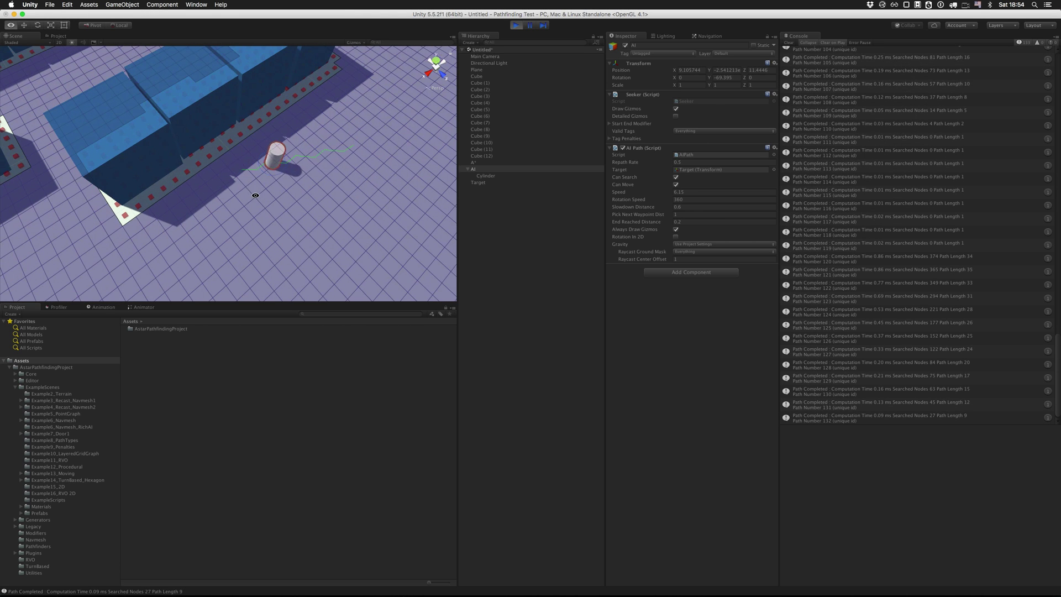
# Set Pick Next Waypoint Dist to 0.1 and test it by moving the Target back and forth beside the long cube wall.
pyautogui.click(675, 214)
pyautogui.write('0.1')
pyautogui.doubleClick(478, 183)
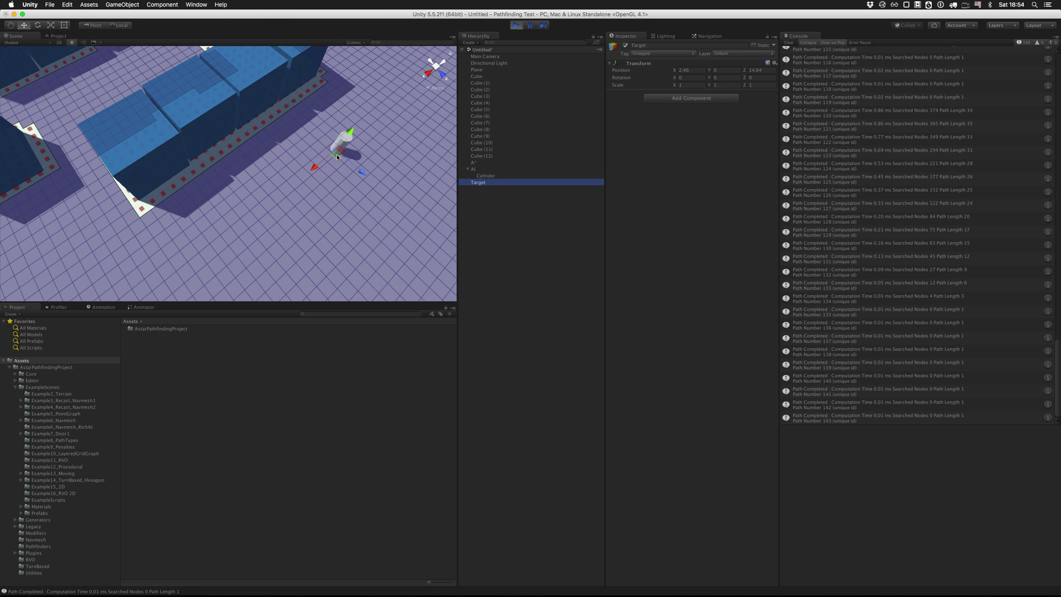
pyautogui.moveTo(225, 198)
pyautogui.mouseDown()
pyautogui.moveTo(225, 183)
pyautogui.moveTo(211, 184)
pyautogui.mouseUp()
pyautogui.scroll(3, 306, 154)
pyautogui.scroll(2, 307, 154)
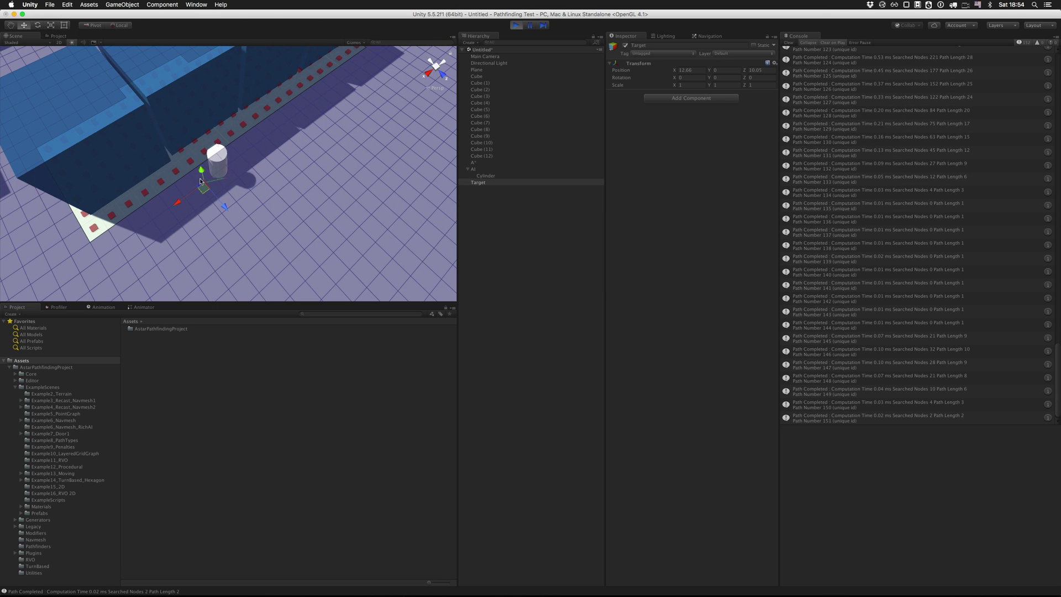
pyautogui.moveTo(204, 190); pyautogui.dragTo(412, 167)
pyautogui.press('q')
pyautogui.moveTo(362, 196); pyautogui.dragTo(253, 208)
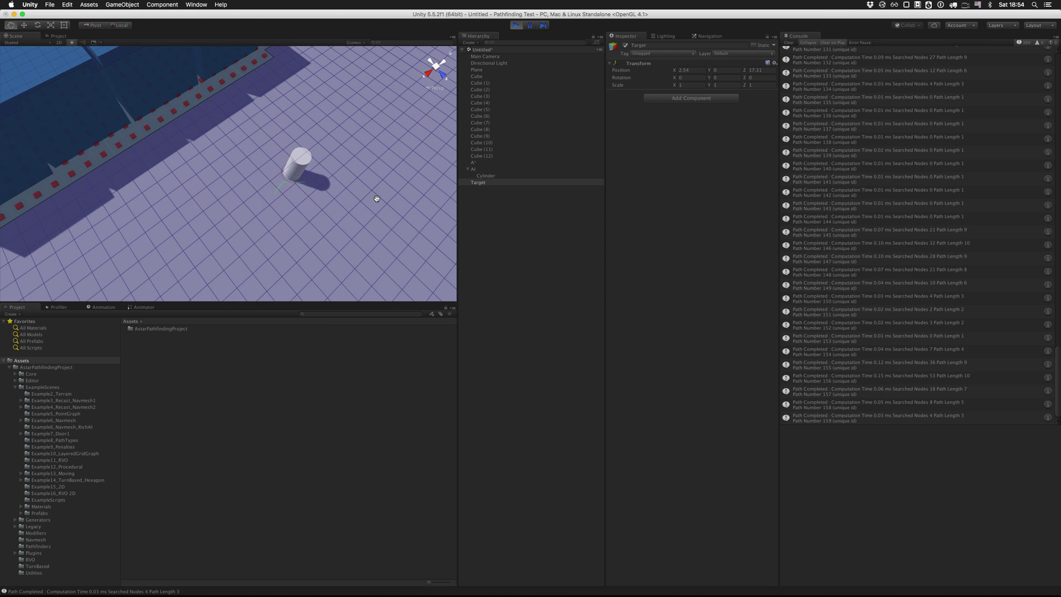
pyautogui.scroll(-3, 364, 203)
# Set the AI's Pick Next Waypoint Dist to 1 and test it by moving the Target along and past the cube wall.
pyautogui.click(485, 169)
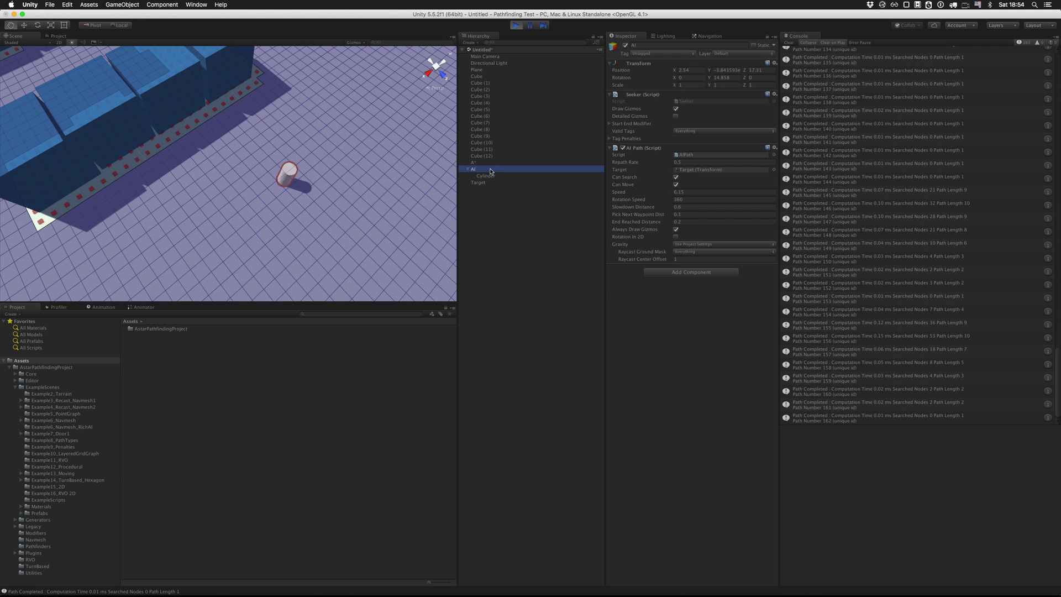
pyautogui.click(653, 216)
pyautogui.write('1')
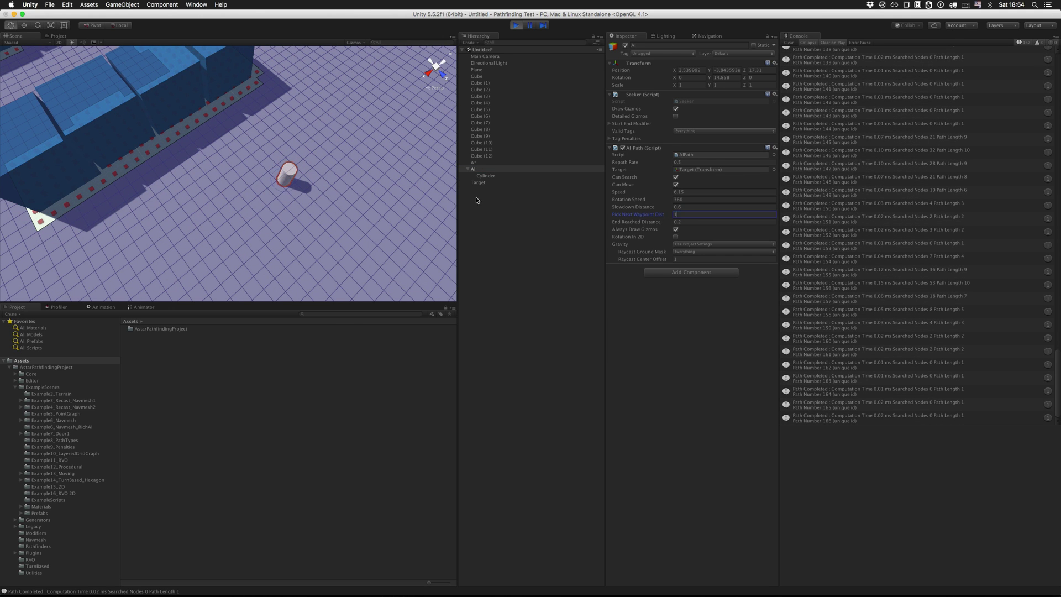
pyautogui.click(478, 183)
pyautogui.press('w')
pyautogui.moveTo(281, 186); pyautogui.dragTo(140, 195)
pyautogui.press('q')
pyautogui.scroll(-4, 204, 206)
pyautogui.moveTo(249, 200); pyautogui.dragTo(384, 205)
pyautogui.press('w')
pyautogui.moveTo(300, 194); pyautogui.dragTo(243, 274)
# Set the AI's Pick Next Waypoint Dist to 1.5 and move the Target back between the cube walls.
pyautogui.click(473, 169)
pyautogui.click(687, 214)
pyautogui.write('1.5')
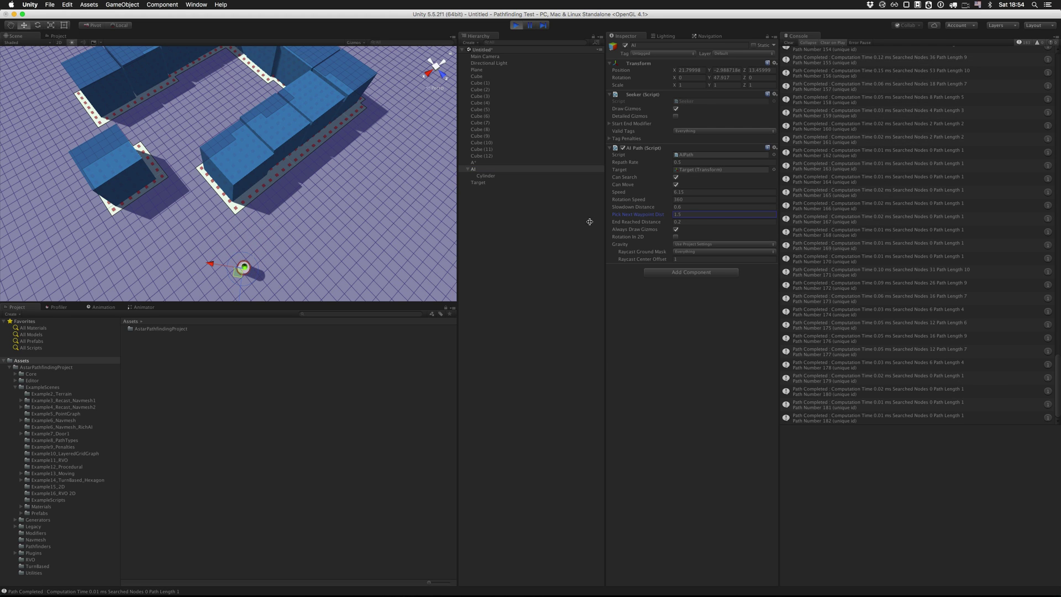
pyautogui.click(490, 184)
pyautogui.moveTo(238, 274); pyautogui.dragTo(223, 94)
pyautogui.moveTo(299, 200); pyautogui.dragTo(328, 203, button='middle')
pyautogui.scroll(2, 331, 206)
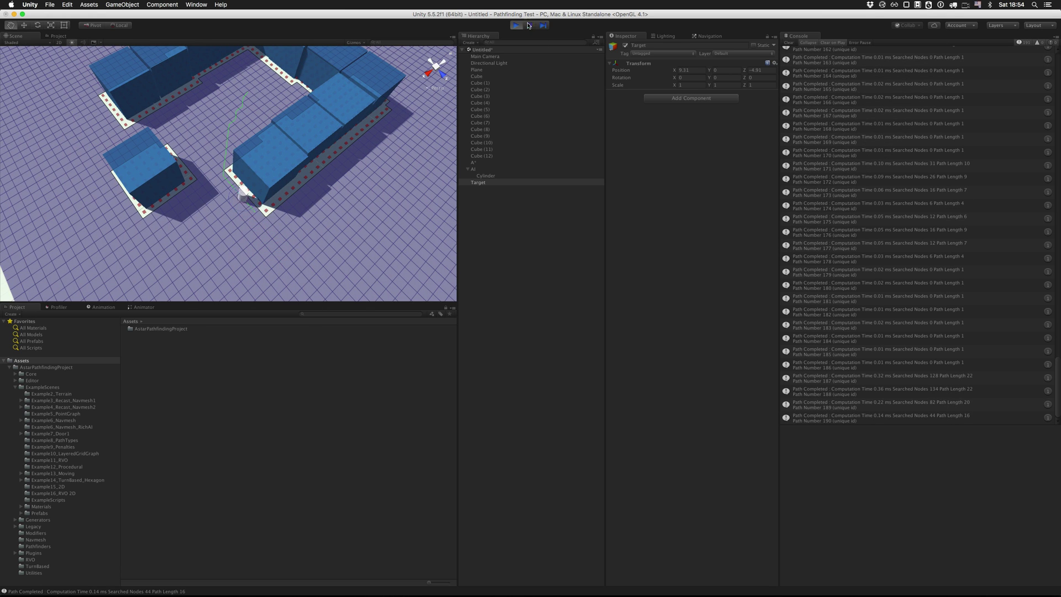
# Examine the AI's path around the cube corner from several angles and from above while the scene is paused.
pyautogui.moveTo(287, 133); pyautogui.dragTo(301, 163, button='middle')
pyautogui.scroll(4, 263, 110)
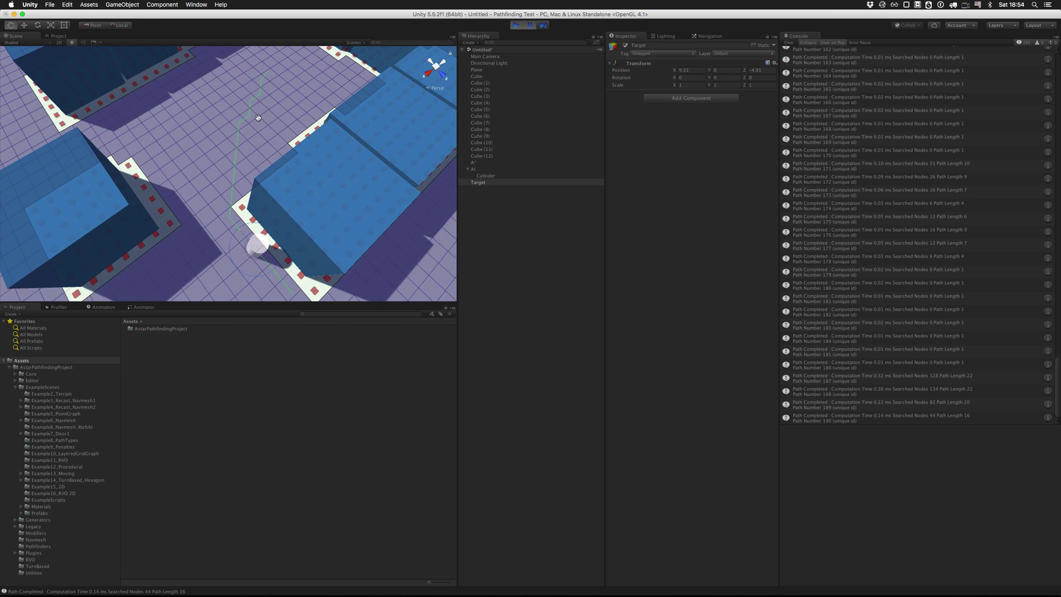
pyautogui.scroll(-5, 233, 212)
pyautogui.moveTo(243, 214); pyautogui.dragTo(212, 188, button='middle')
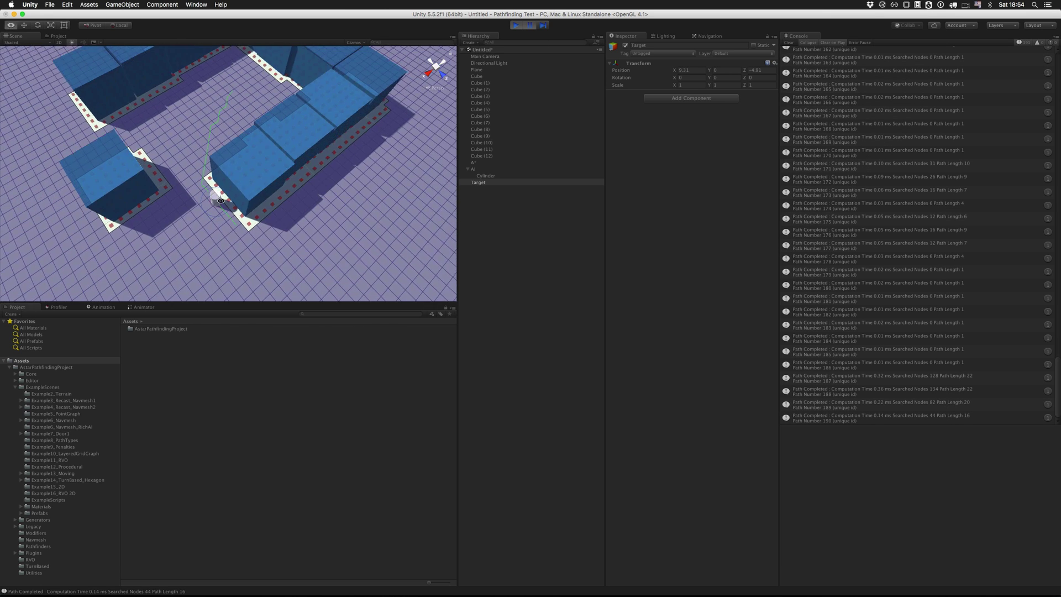
pyautogui.keyDown('alt'); pyautogui.moveTo(212, 188); pyautogui.dragTo(382, 204); pyautogui.keyUp('alt')
pyautogui.moveTo(360, 188); pyautogui.dragTo(384, 184, button='middle')
pyautogui.click(490, 170)
pyautogui.scroll(-5, 384, 204)
pyautogui.scroll(6, 355, 220)
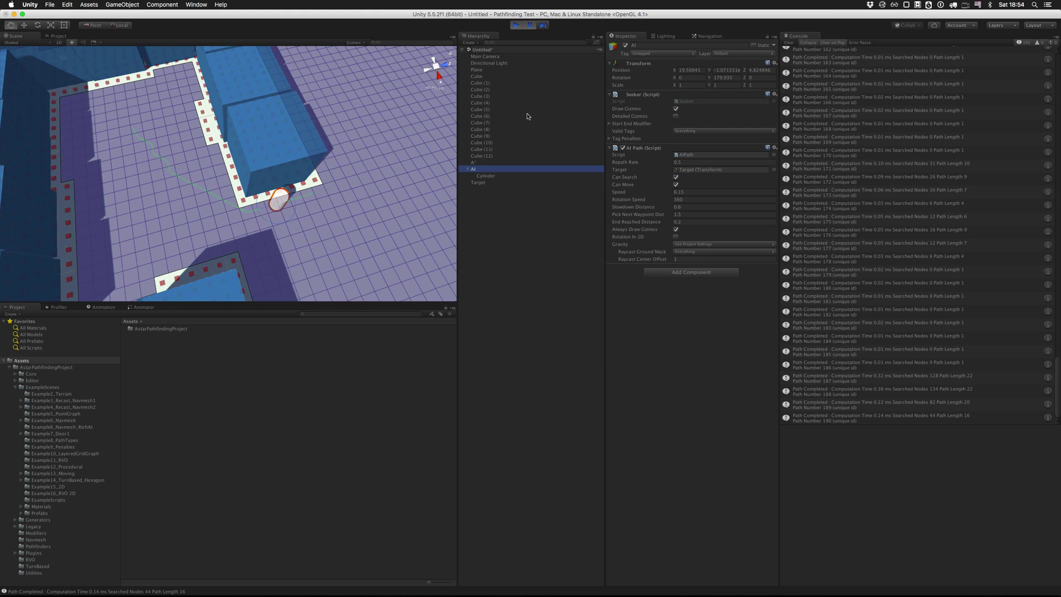
pyautogui.scroll(-1, 358, 193)
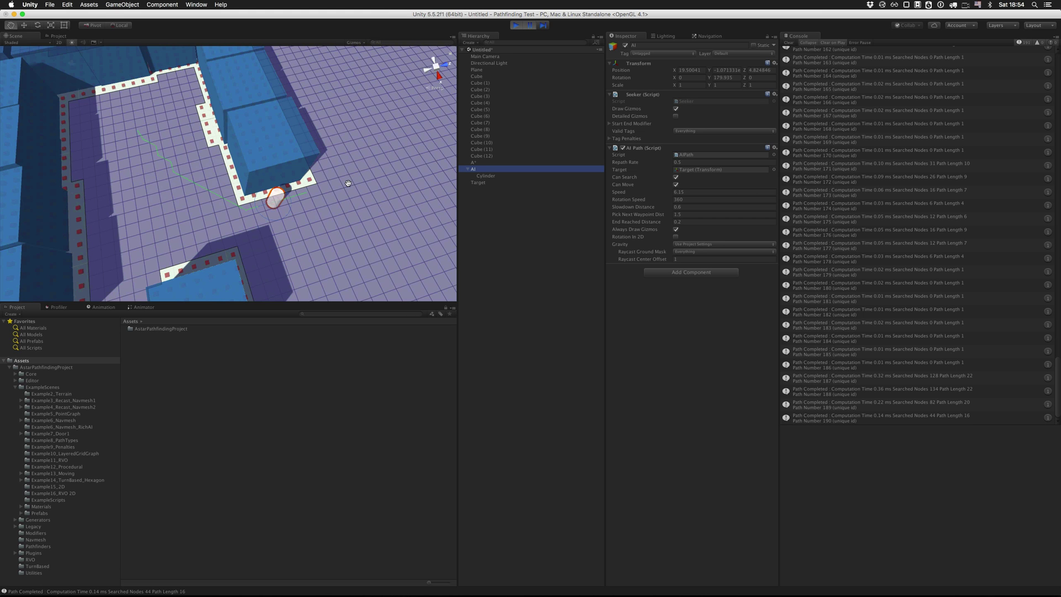
pyautogui.scroll(2, 348, 184)
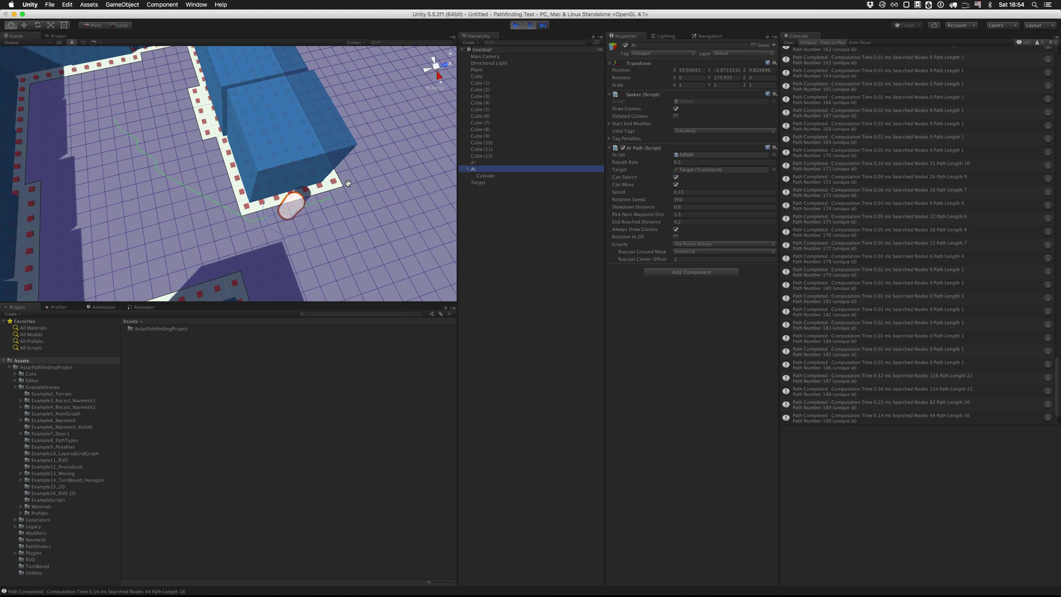
# Add the Raycast Modifier pathfinding component to the AI.
pyautogui.click(163, 5)
pyautogui.moveTo(171, 93)
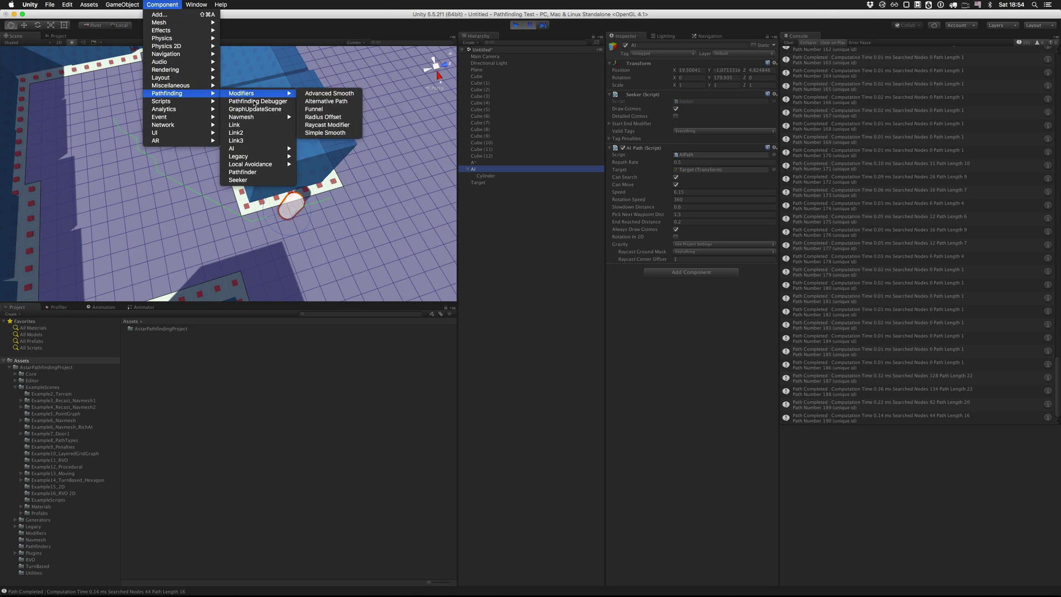
pyautogui.moveTo(257, 96)
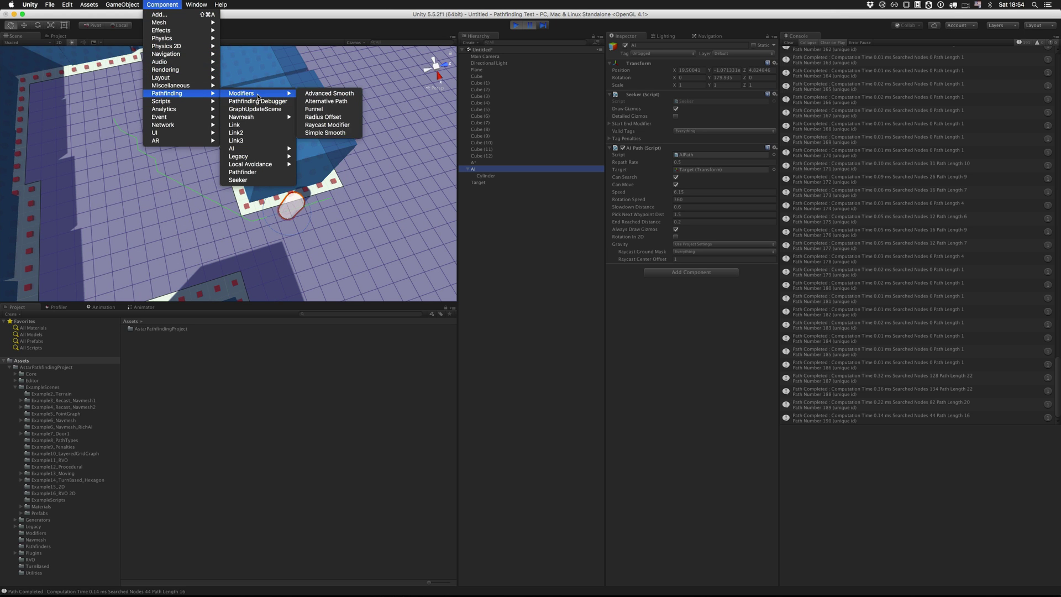
pyautogui.click(328, 125)
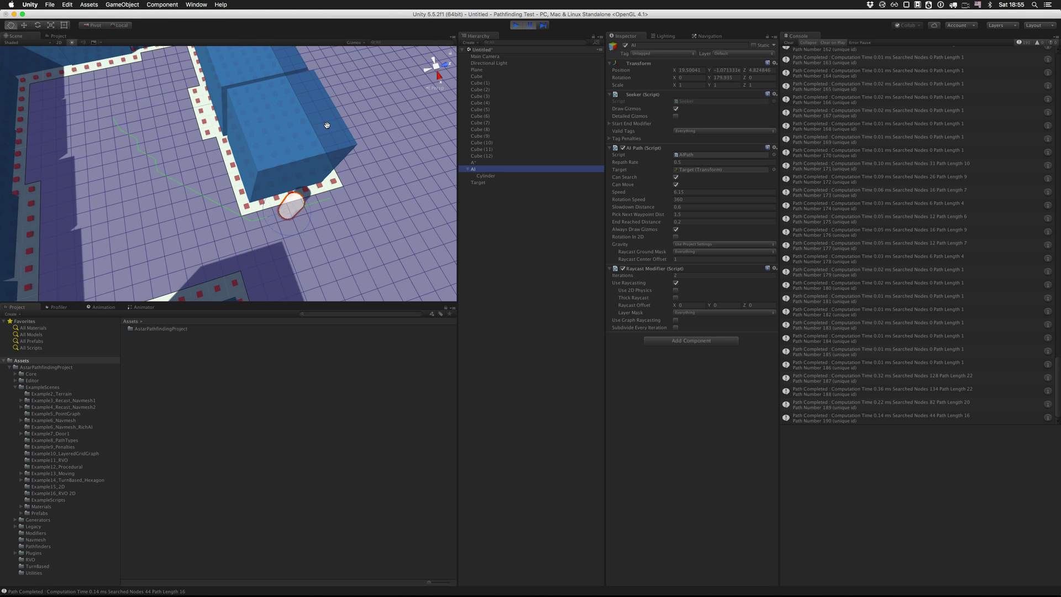
# Examine the AI's path around the wall corner and the Raycast Modifier's Use Raycasting option.
pyautogui.scroll(-2, 307, 128)
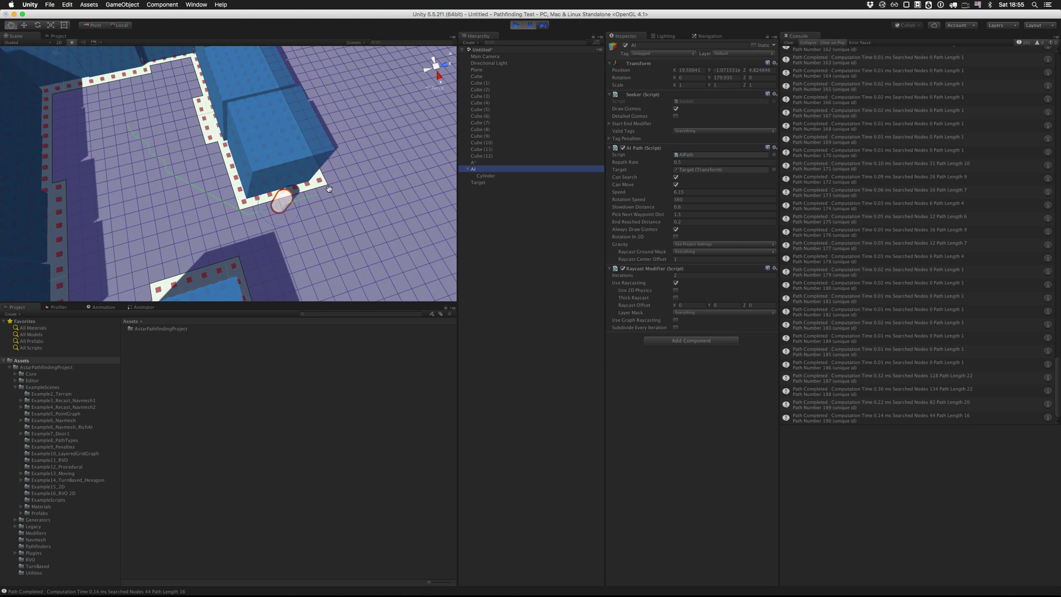
pyautogui.scroll(1, 329, 189)
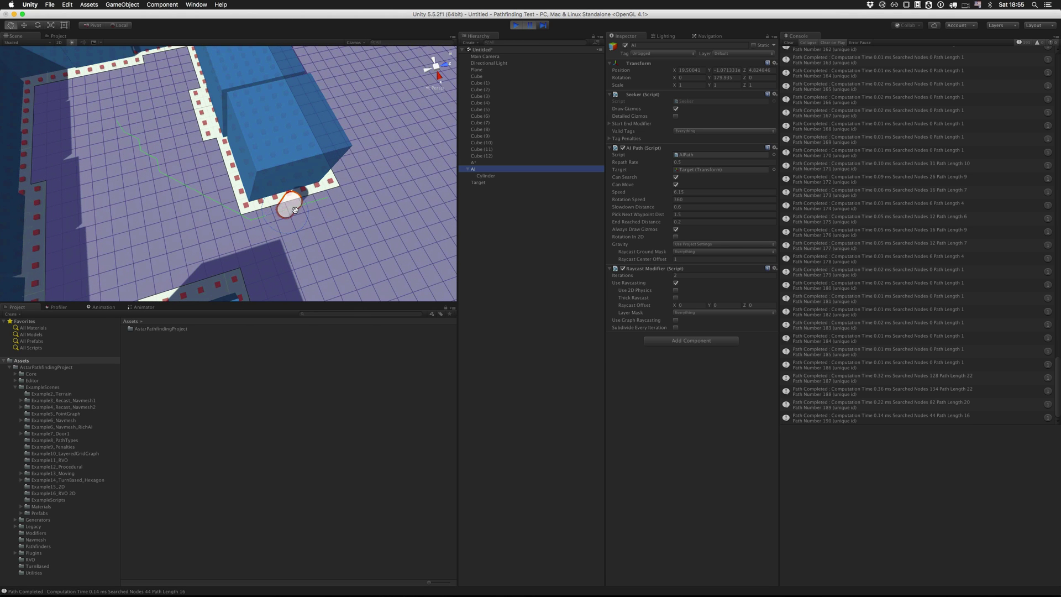
pyautogui.scroll(2, 227, 222)
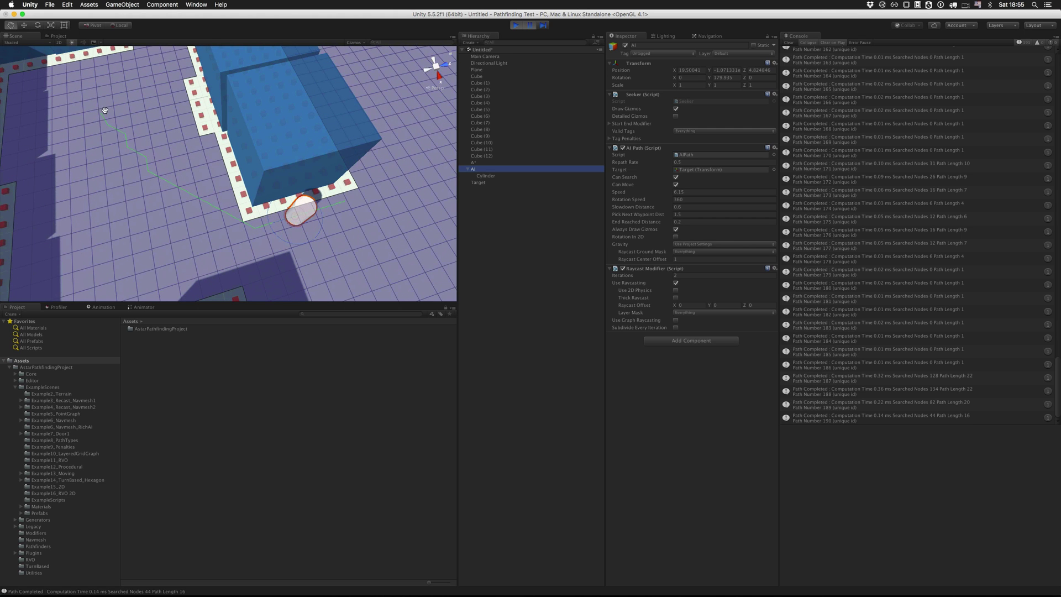
pyautogui.scroll(-2, 301, 175)
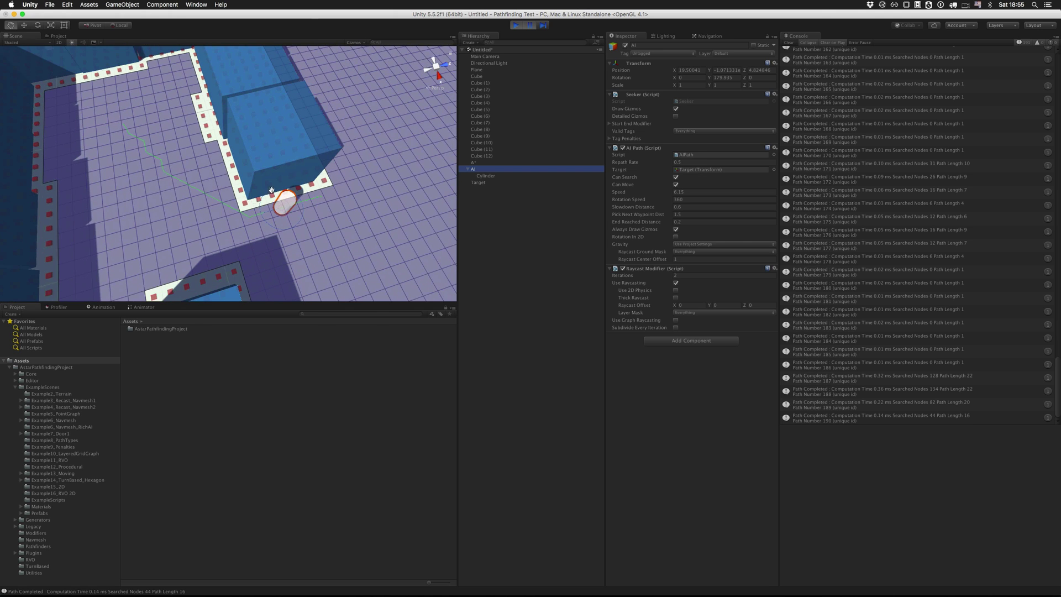
pyautogui.click(652, 284)
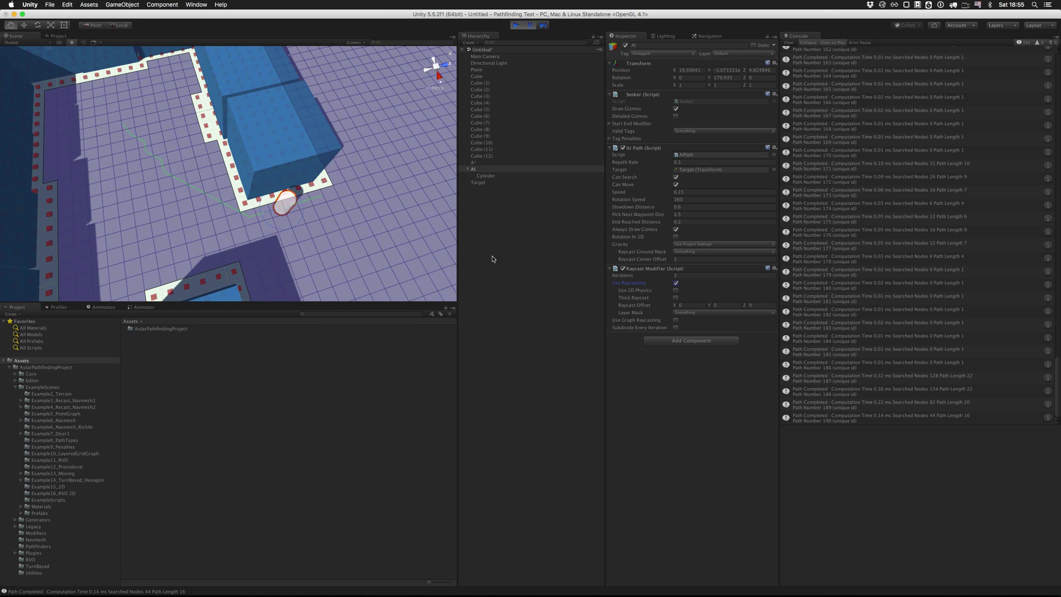
pyautogui.scroll(3, 317, 228)
pyautogui.scroll(-2, 310, 227)
pyautogui.scroll(2, 282, 223)
pyautogui.scroll(-2, 265, 220)
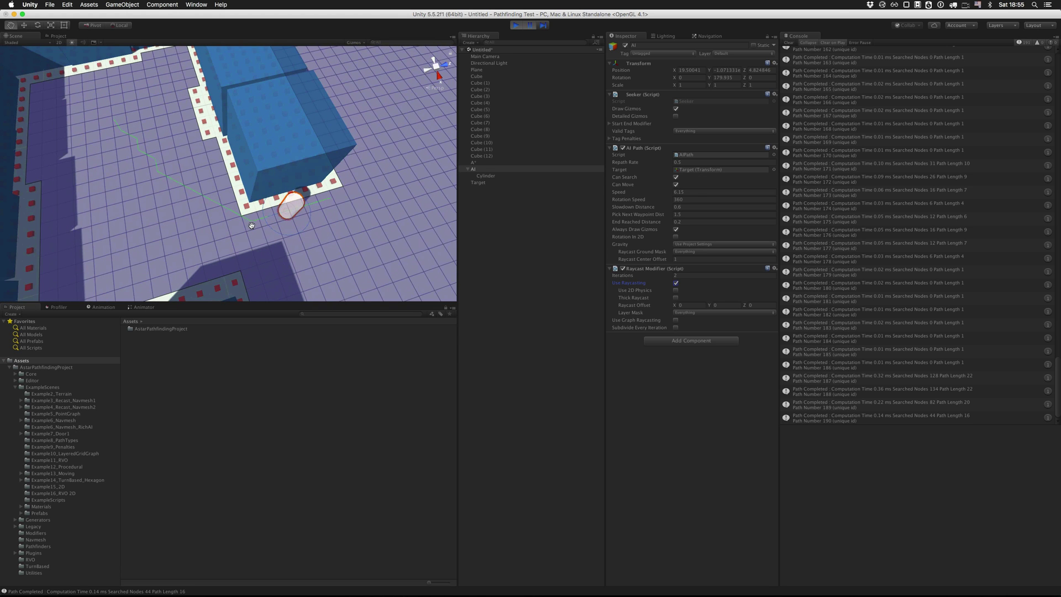
# Move the Target out from between the cube walls to about X 9.3, Z 31.6 on the open floor.
pyautogui.scroll(2, 227, 203)
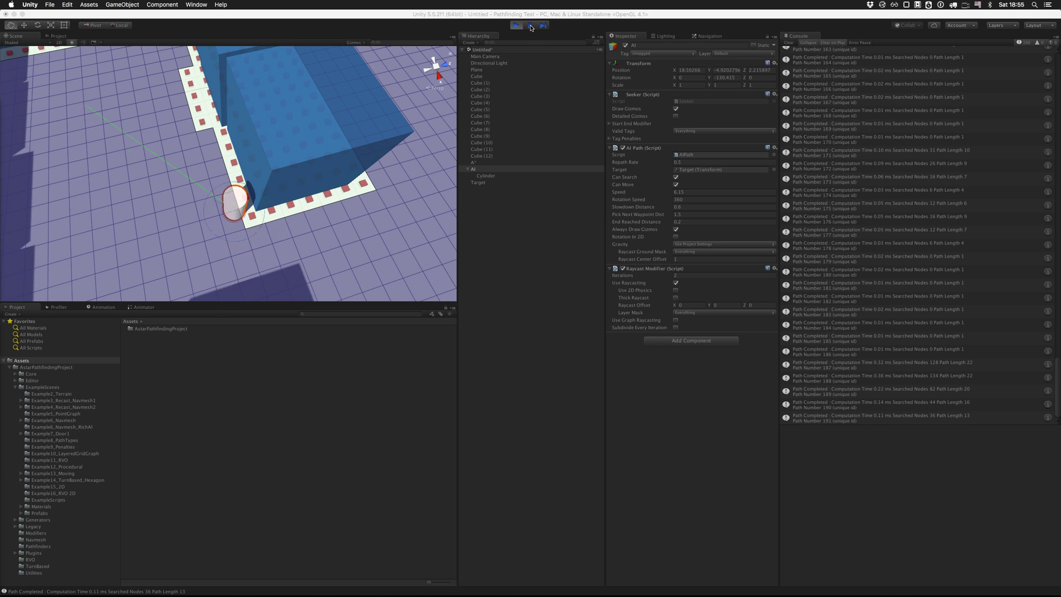
pyautogui.scroll(-10, 329, 145)
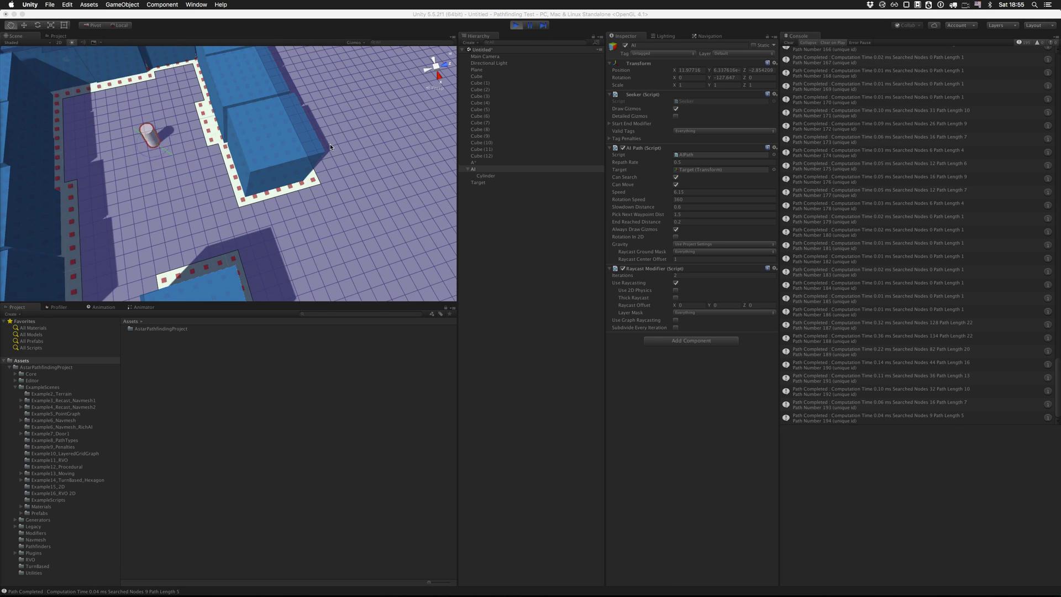
pyautogui.click(482, 183)
pyautogui.press('w')
pyautogui.moveTo(164, 142); pyautogui.dragTo(418, 84)
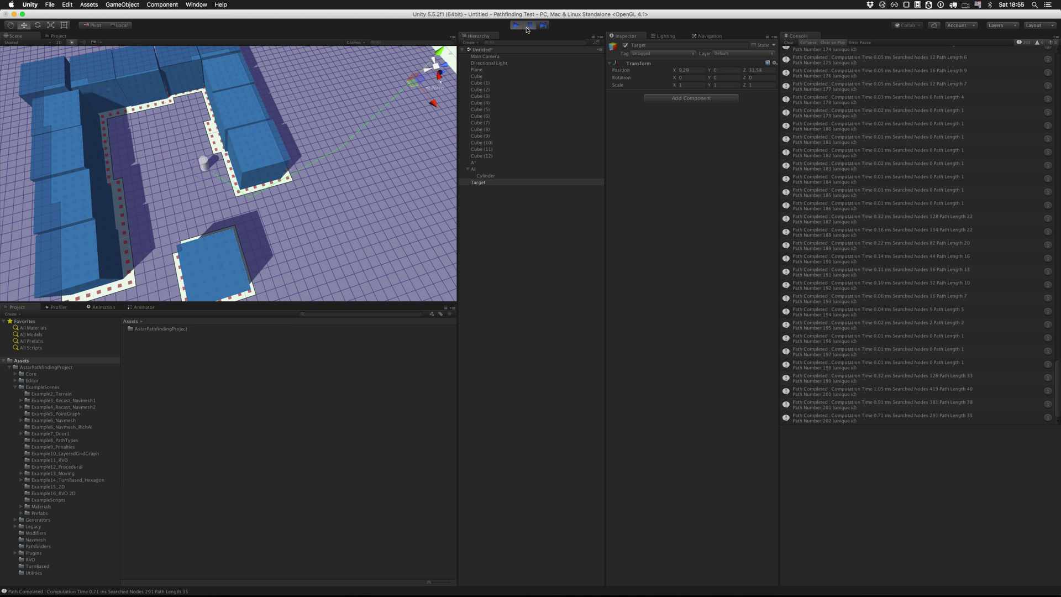
# Examine the AI's raycast-modified path around the outer wall corner up close and from several angles while the scene is paused.
pyautogui.keyDown('alt'); pyautogui.moveTo(298, 216); pyautogui.dragTo(359, 188); pyautogui.keyUp('alt')
pyautogui.scroll(-5, 322, 210)
pyautogui.scroll(3, 322, 210)
pyautogui.scroll(4, 297, 131)
pyautogui.scroll(4, 253, 182)
pyautogui.keyDown('alt'); pyautogui.moveTo(253, 183); pyautogui.dragTo(305, 200); pyautogui.keyUp('alt')
pyautogui.scroll(5, 305, 201)
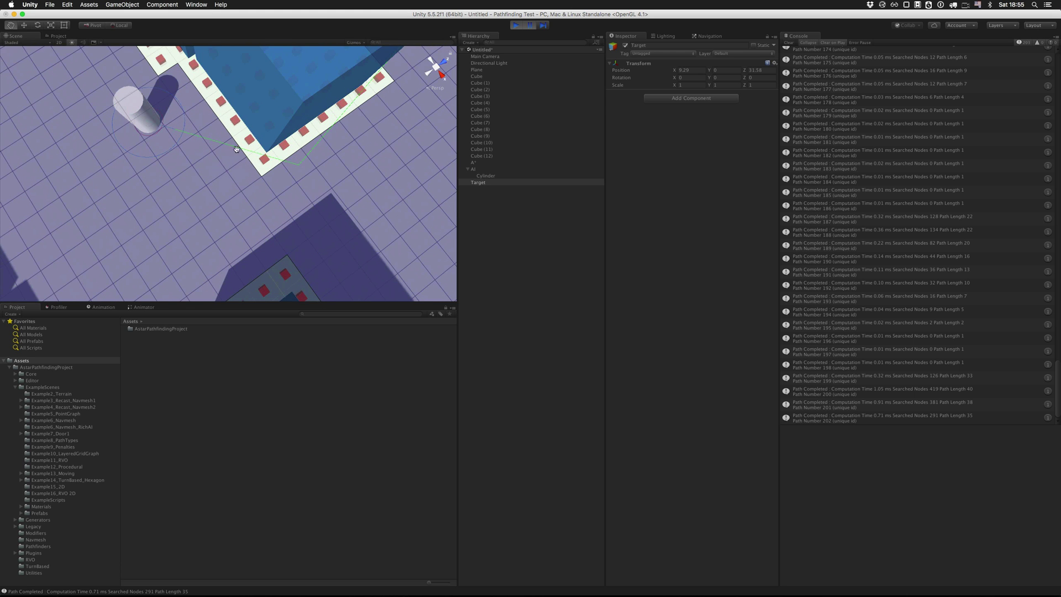
pyautogui.keyDown('alt'); pyautogui.moveTo(232, 147); pyautogui.dragTo(249, 119); pyautogui.keyUp('alt')
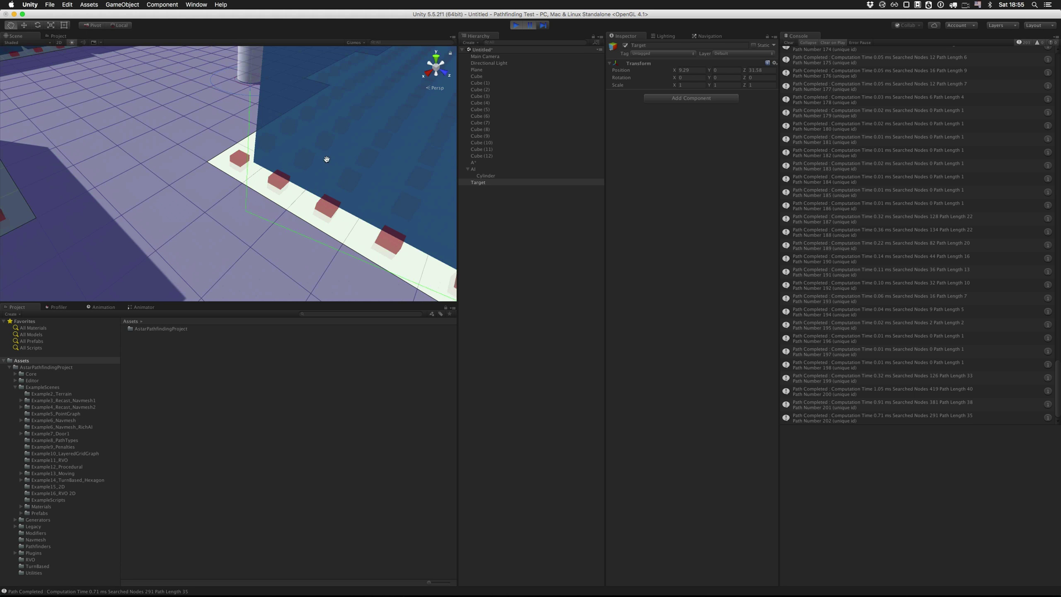
pyautogui.keyDown('alt'); pyautogui.moveTo(298, 94); pyautogui.dragTo(261, 174); pyautogui.keyUp('alt')
# Enable Thick Raycast on the AI's Raycast Modifier and set the Thick Raycast Radius to 0.5.
pyautogui.click(473, 169)
pyautogui.press('f')
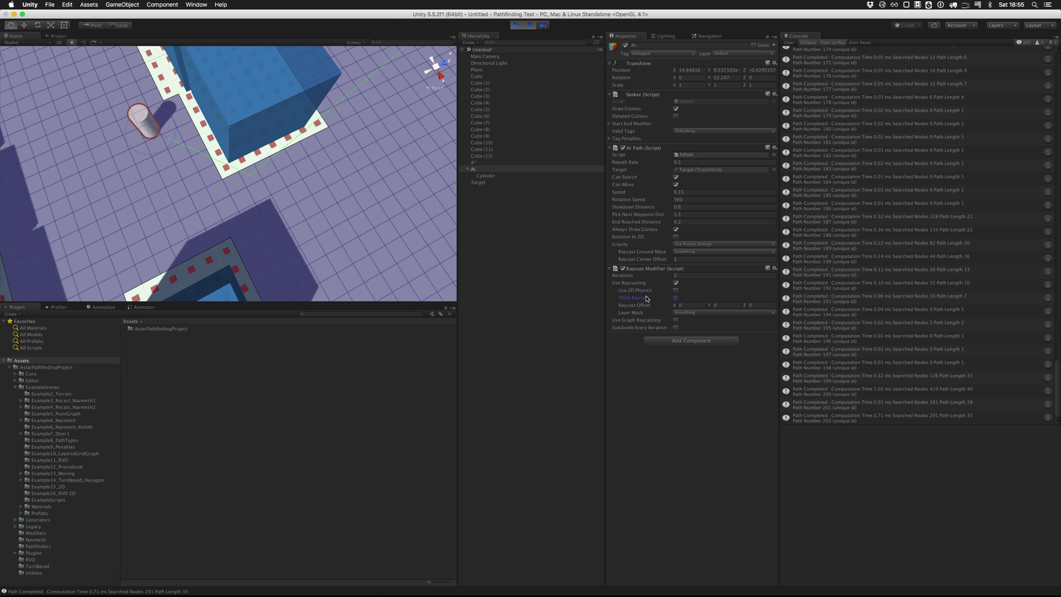
pyautogui.click(676, 298)
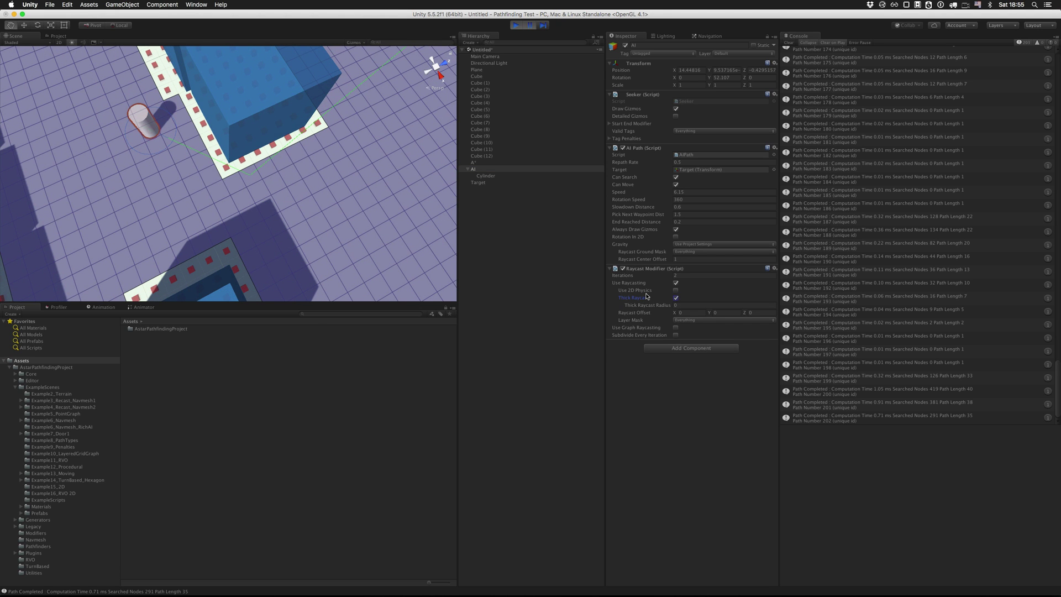
pyautogui.scroll(3, 219, 216)
pyautogui.keyDown('alt'); pyautogui.moveTo(219, 216); pyautogui.dragTo(254, 180); pyautogui.keyUp('alt')
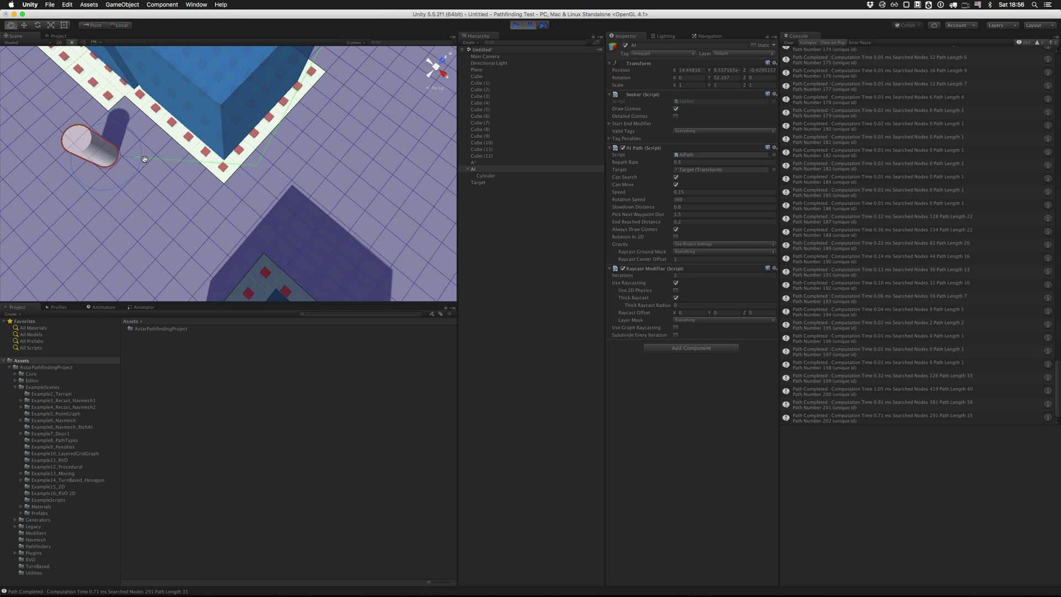
pyautogui.scroll(4, 239, 165)
pyautogui.keyDown('alt'); pyautogui.moveTo(240, 157); pyautogui.dragTo(110, 109); pyautogui.keyUp('alt')
pyautogui.moveTo(211, 144)
pyautogui.mouseDown()
pyautogui.moveTo(216, 200)
pyautogui.moveTo(223, 152)
pyautogui.mouseUp()
pyautogui.scroll(3, 217, 197)
pyautogui.click(685, 304)
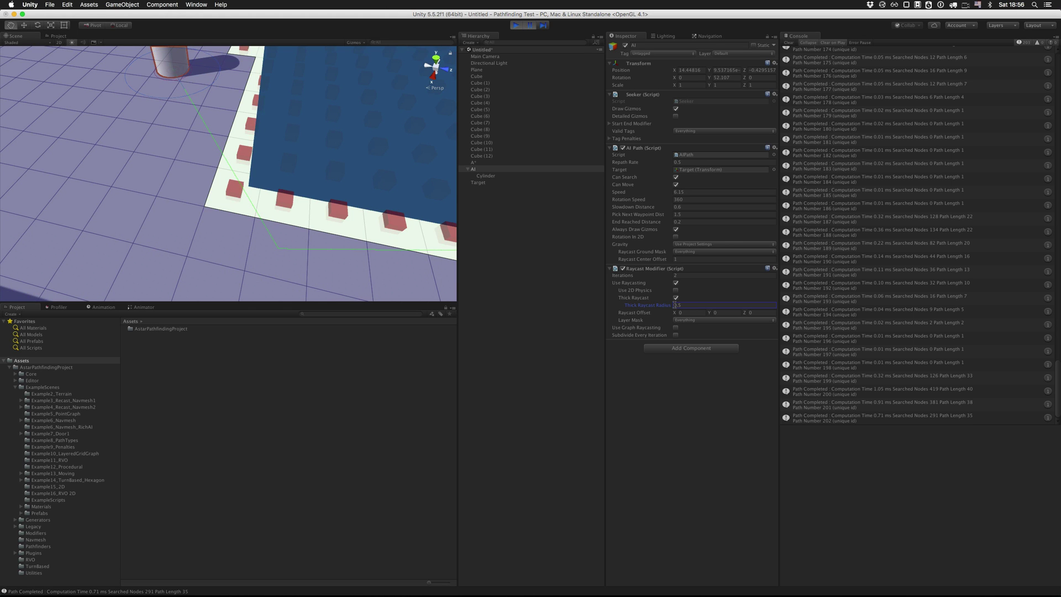
# Advance the paused scene and resume play to check how the AI rounds the wall corner with the thick raycast.
pyautogui.scroll(-4, 214, 178)
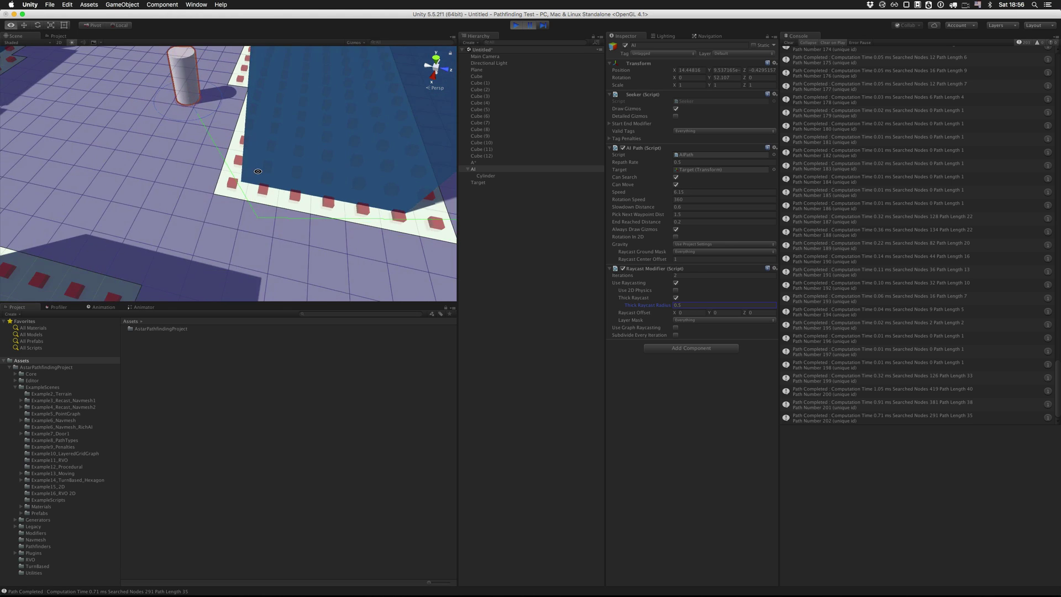
pyautogui.keyDown('alt'); pyautogui.moveTo(216, 183); pyautogui.dragTo(243, 181); pyautogui.keyUp('alt')
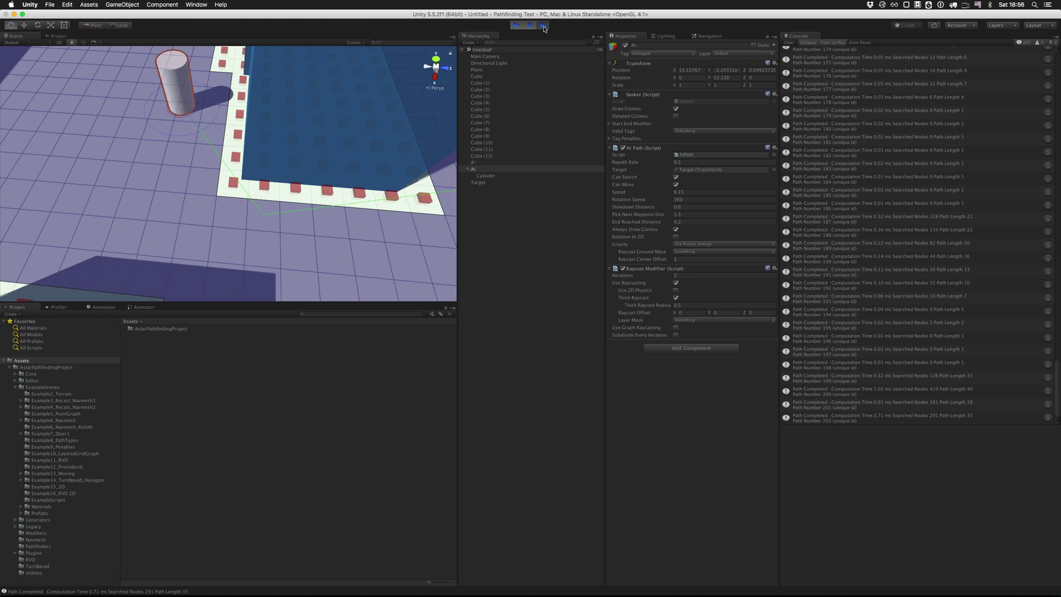
pyautogui.click(544, 29)
pyautogui.click(527, 26)
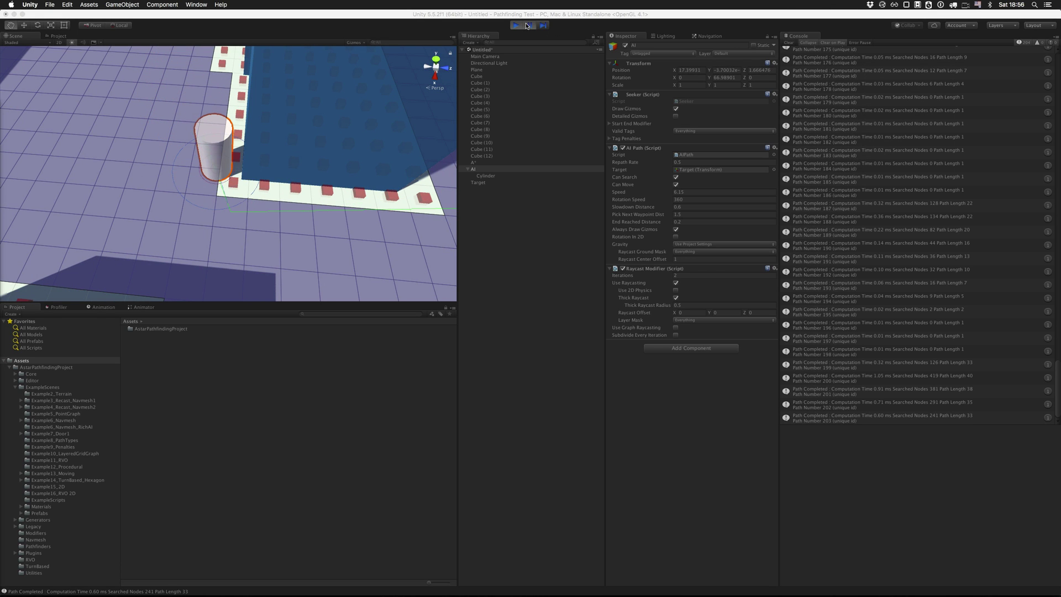
pyautogui.click(528, 27)
pyautogui.scroll(-10, 409, 160)
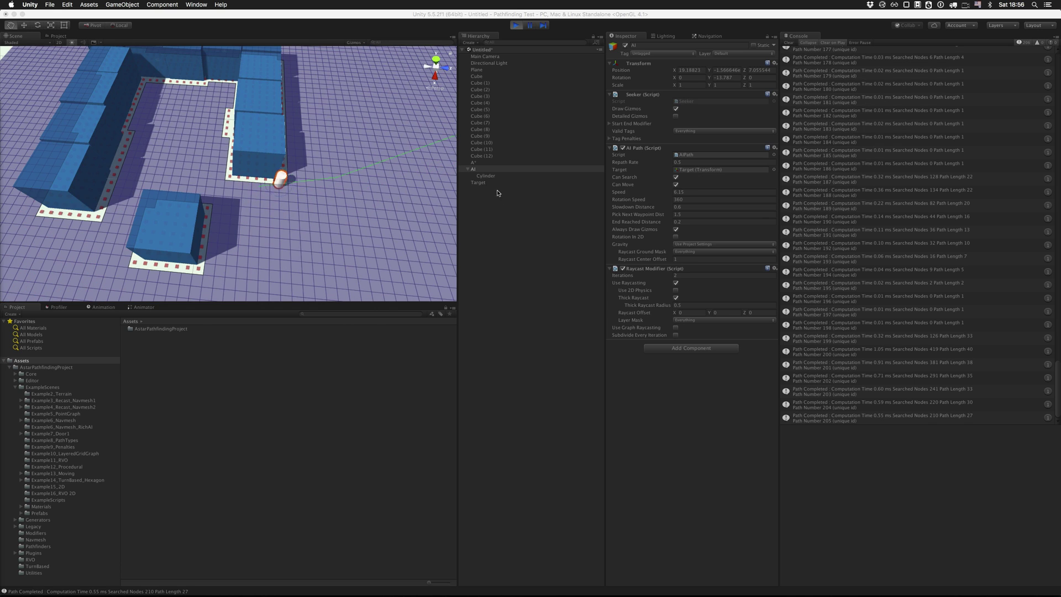
# Move the Target back between the cube walls to about X 12.2, Z -0.6 and watch the AI follow it.
pyautogui.click(486, 183)
pyautogui.scroll(-4, 429, 173)
pyautogui.press('w')
pyautogui.moveTo(414, 145); pyautogui.dragTo(176, 145)
pyautogui.scroll(8, 206, 154)
pyautogui.scroll(-6, 247, 169)
pyautogui.scroll(4, 248, 172)
pyautogui.scroll(2, 248, 172)
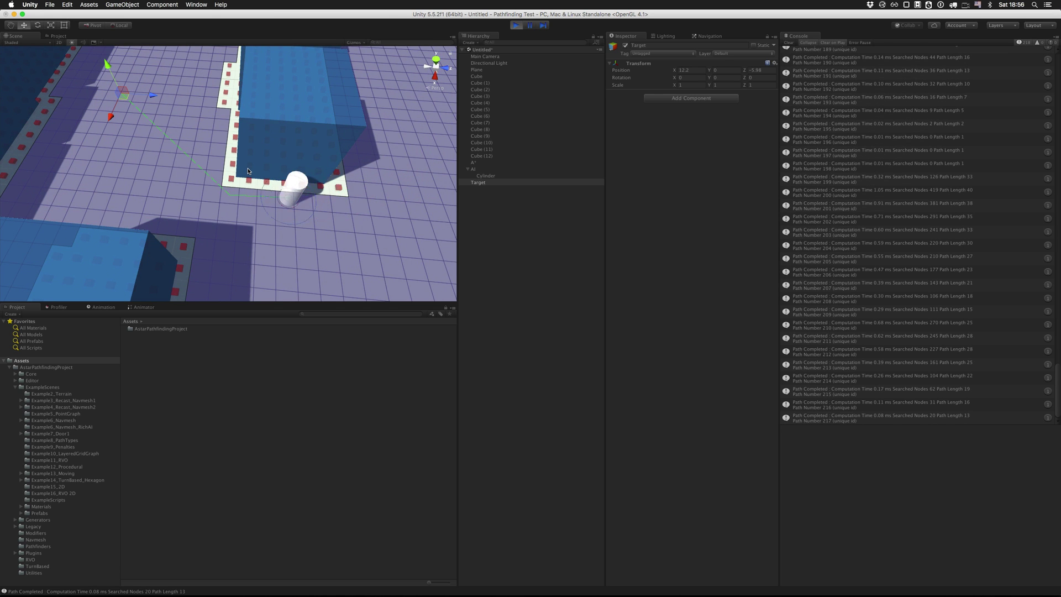
pyautogui.scroll(-3, 252, 172)
pyautogui.keyDown('alt'); pyautogui.moveTo(253, 172); pyautogui.dragTo(273, 189); pyautogui.keyUp('alt')
# Enable Use Graph Raycasting and disable Use Raycasting on the AI's Raycast Modifier.
pyautogui.click(489, 170)
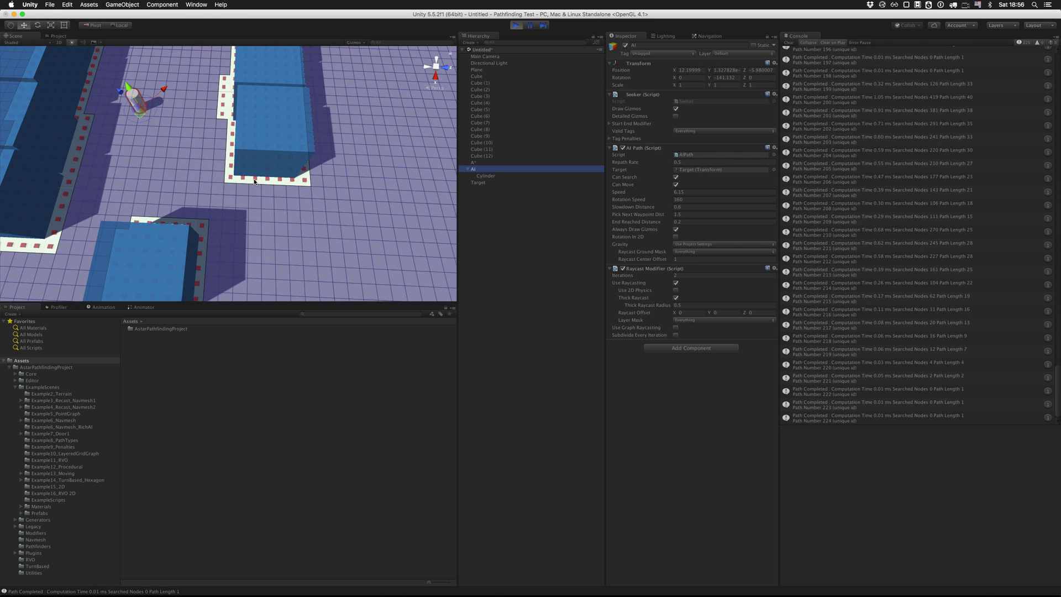
pyautogui.scroll(2, 248, 179)
pyautogui.press('q')
pyautogui.moveTo(283, 132); pyautogui.dragTo(307, 165)
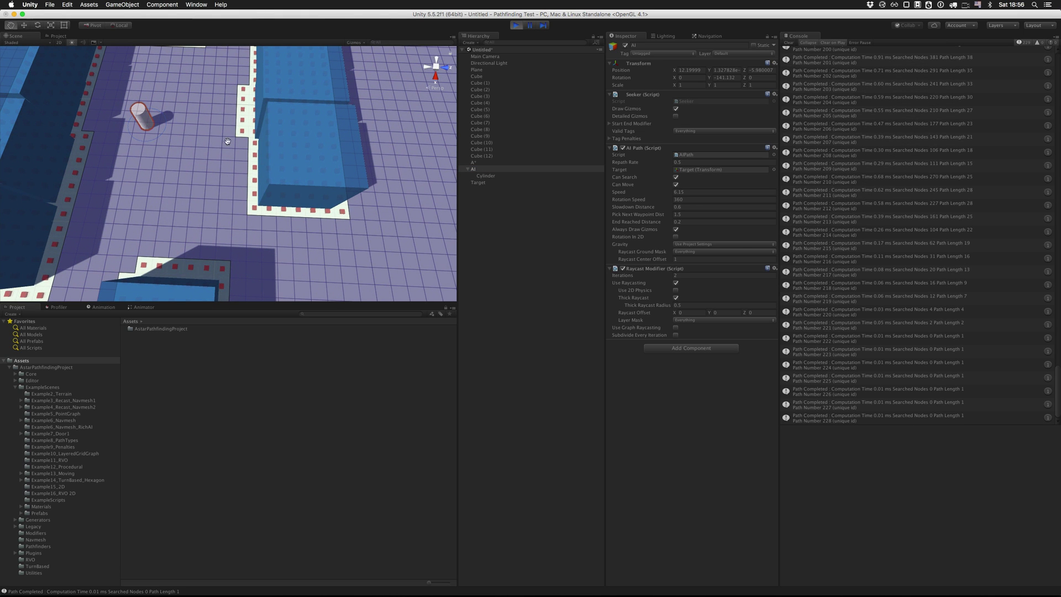
pyautogui.click(676, 328)
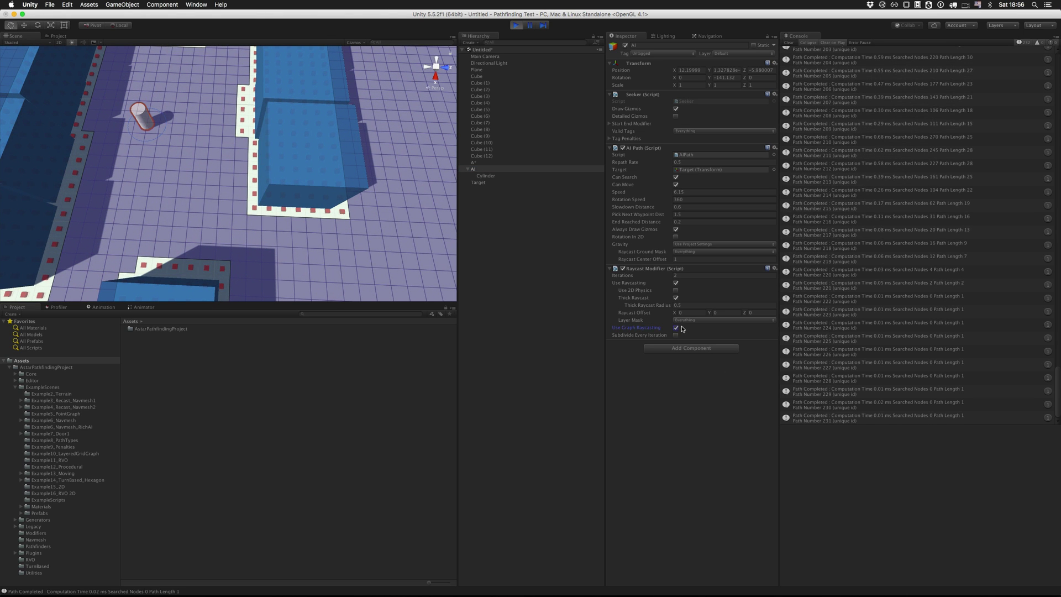
pyautogui.click(676, 283)
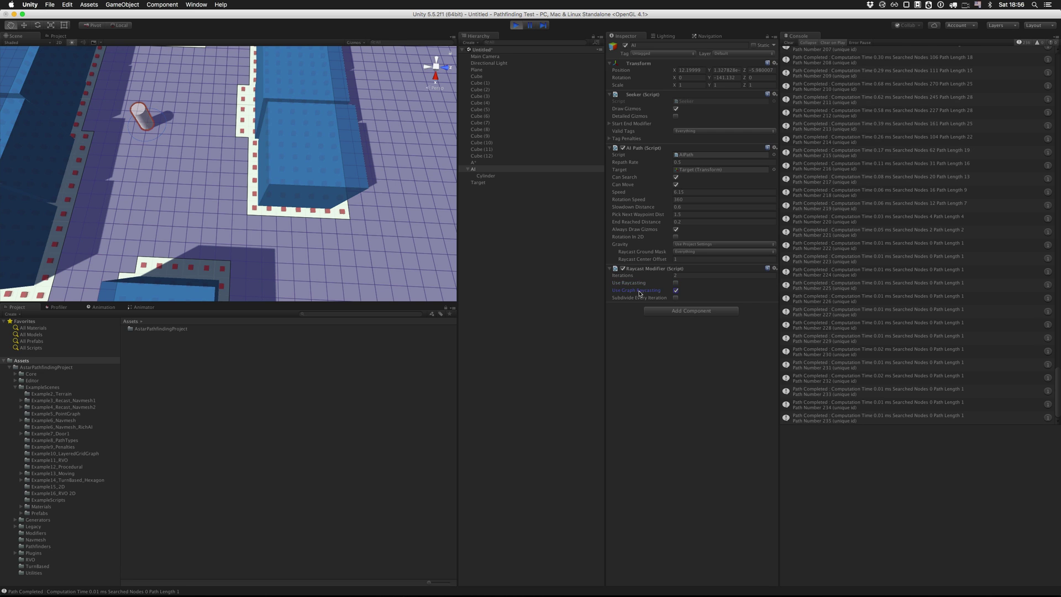
# Move the Target past the cube walls to about X 11, Z 25.3 on the open floor and pause the scene.
pyautogui.scroll(-5, 259, 214)
pyautogui.keyDown('alt'); pyautogui.moveTo(258, 213); pyautogui.dragTo(294, 206); pyautogui.keyUp('alt')
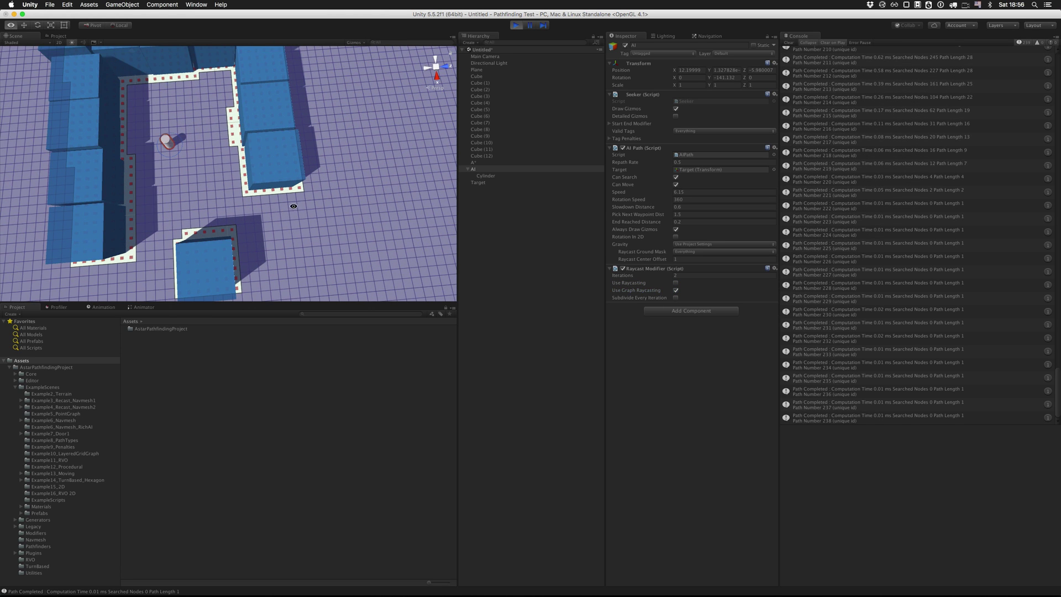
pyautogui.click(478, 183)
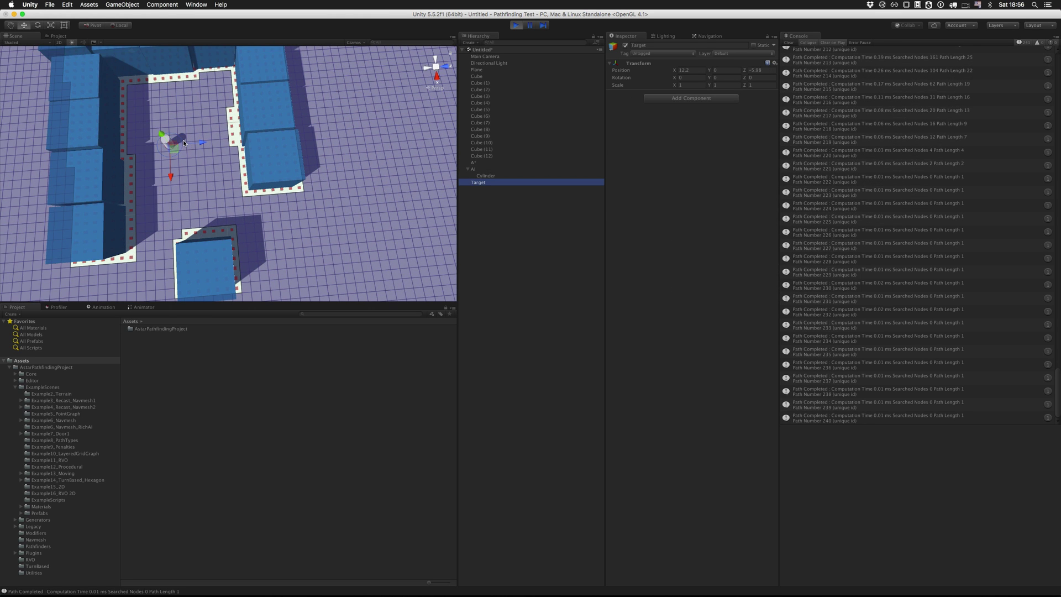
pyautogui.click(531, 26)
# Examine the AI's graph-raycast path around the wall corner up close and along its route to the Target.
pyautogui.scroll(10, 280, 210)
pyautogui.moveTo(279, 208); pyautogui.dragTo(262, 190, button='middle')
pyautogui.scroll(2, 136, 151)
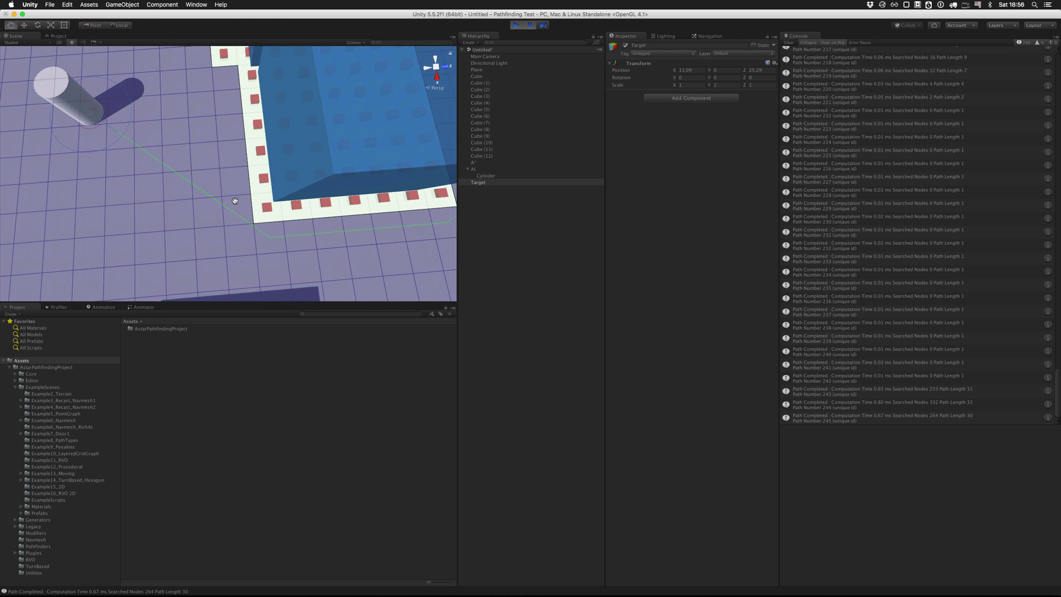
pyautogui.scroll(-10, 277, 221)
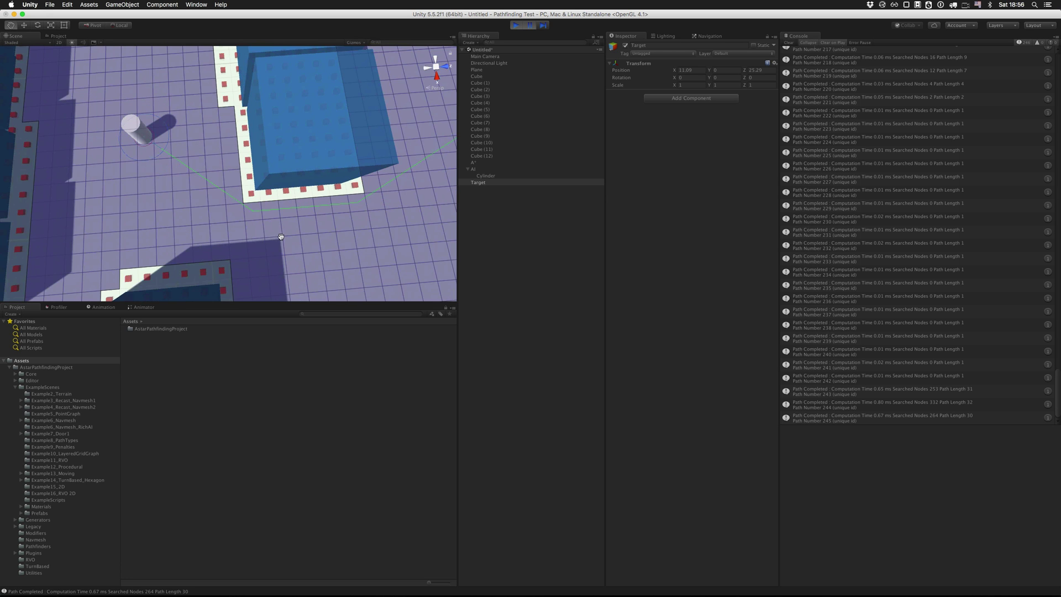
pyautogui.keyDown('alt'); pyautogui.moveTo(262, 231); pyautogui.dragTo(174, 177); pyautogui.keyUp('alt')
pyautogui.scroll(-5, 315, 243)
pyautogui.keyDown('alt'); pyautogui.moveTo(350, 194); pyautogui.dragTo(463, 145); pyautogui.keyUp('alt')
# Resume the paused scene and watch the AI travel across the open floor to the Target.
pyautogui.click(530, 28)
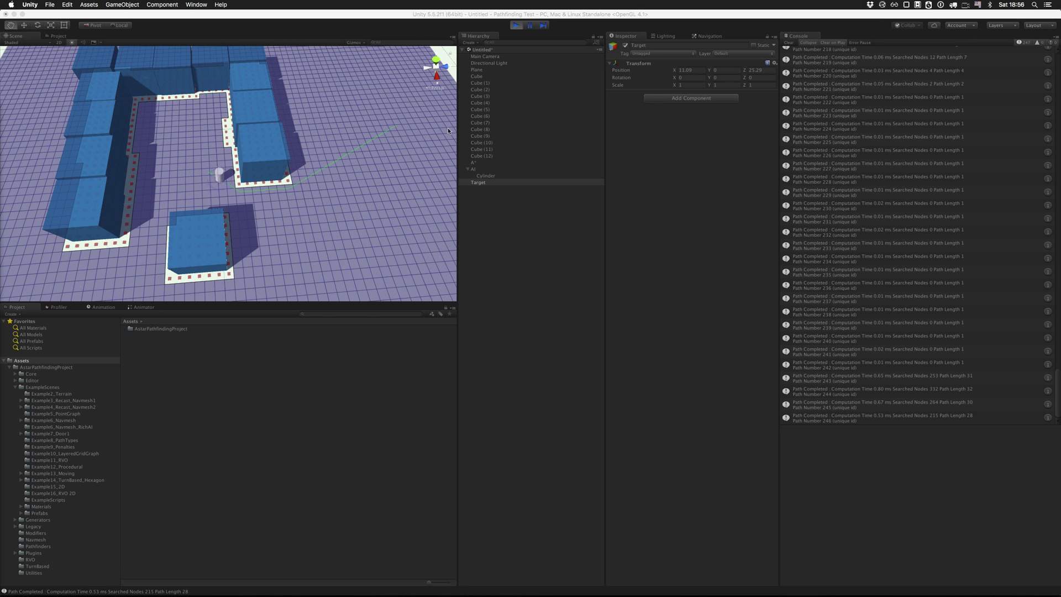
pyautogui.scroll(-5, 337, 244)
pyautogui.keyDown('alt'); pyautogui.moveTo(366, 183); pyautogui.dragTo(265, 221); pyautogui.keyUp('alt')
pyautogui.scroll(4, 334, 196)
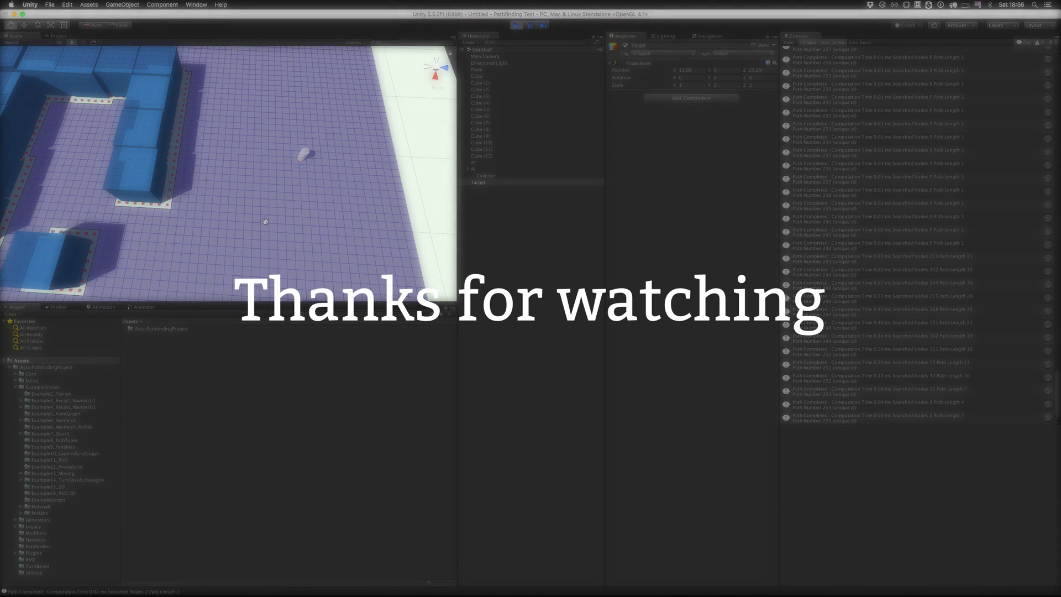